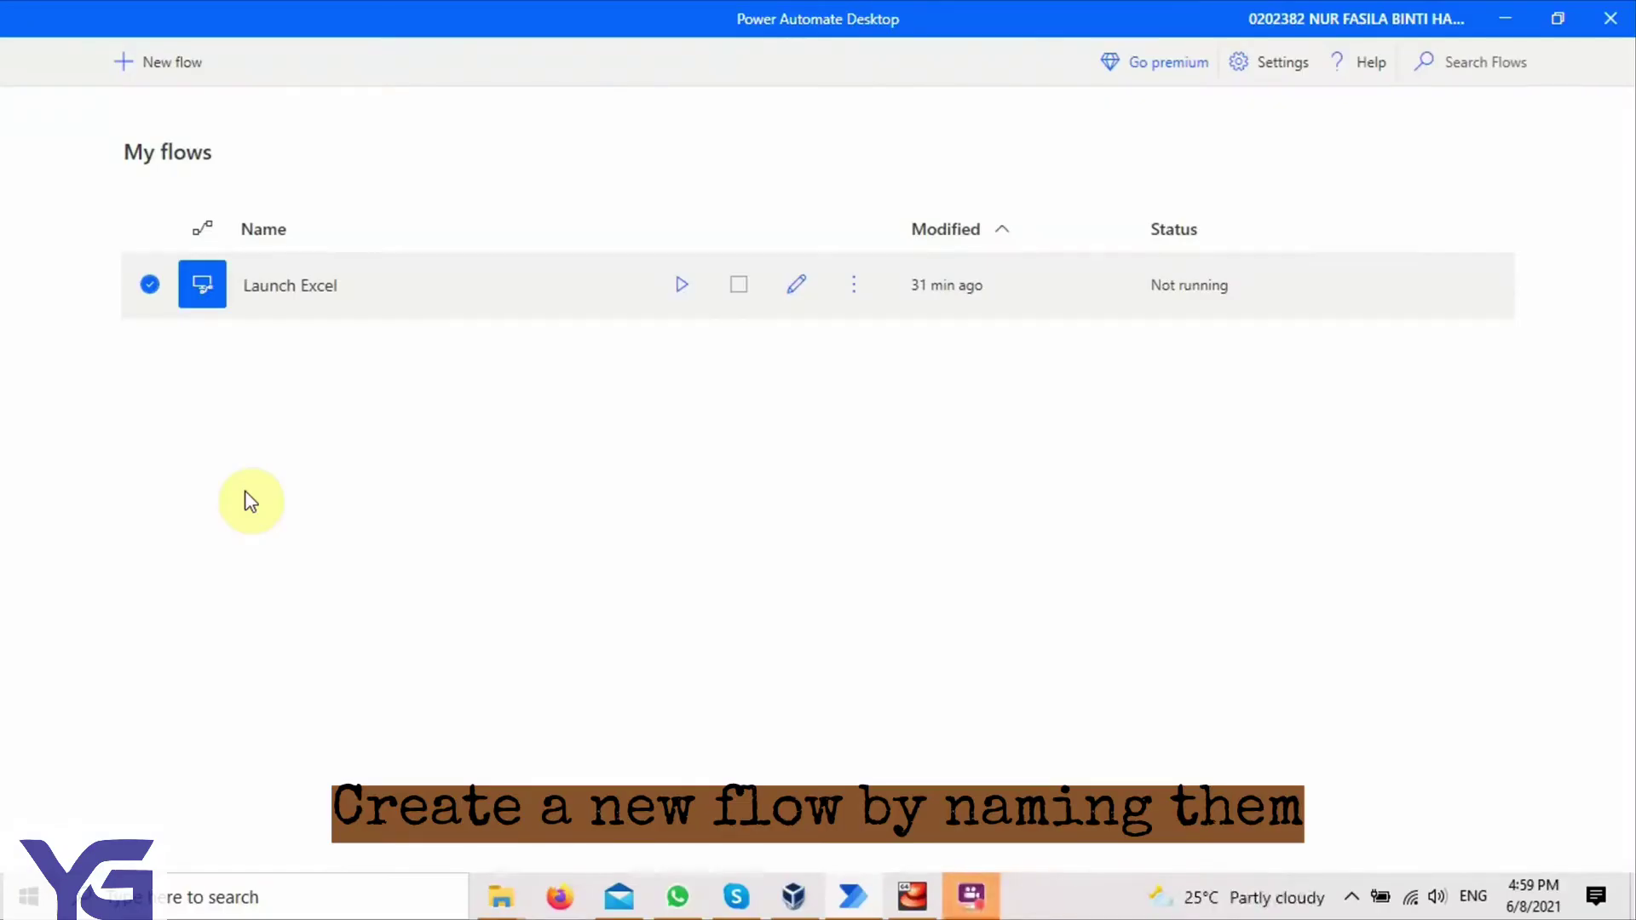
Step: Create a new desktop flow named "Launch Notepad"
{"action": "left_click", "coordinate": [123, 61]}
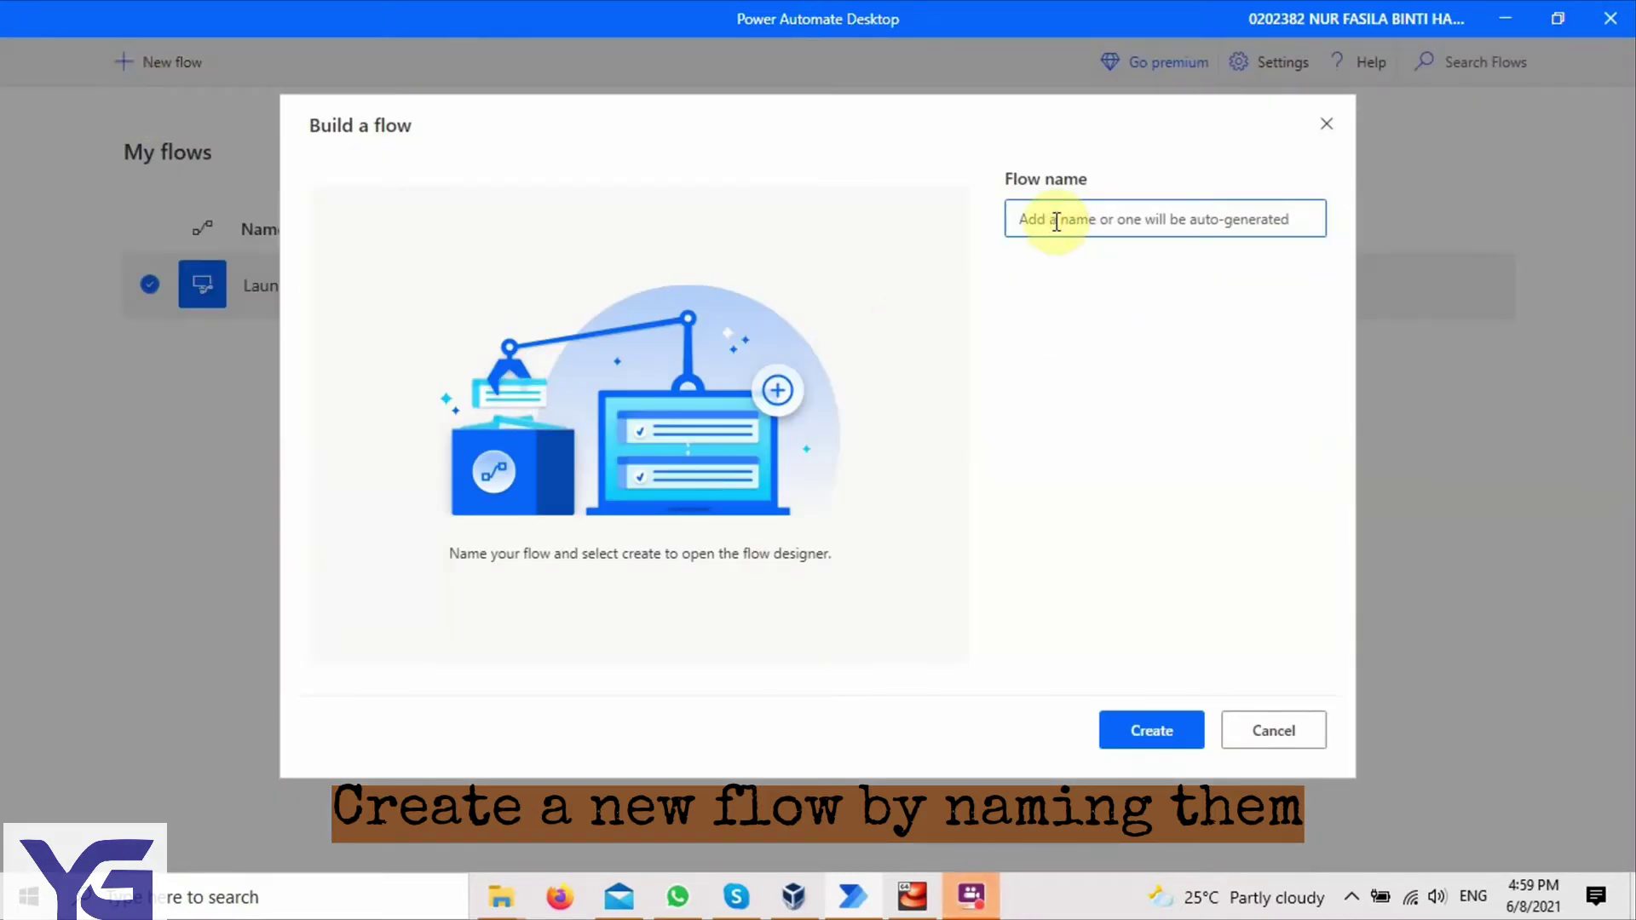
{"action": "type", "text": "N"}
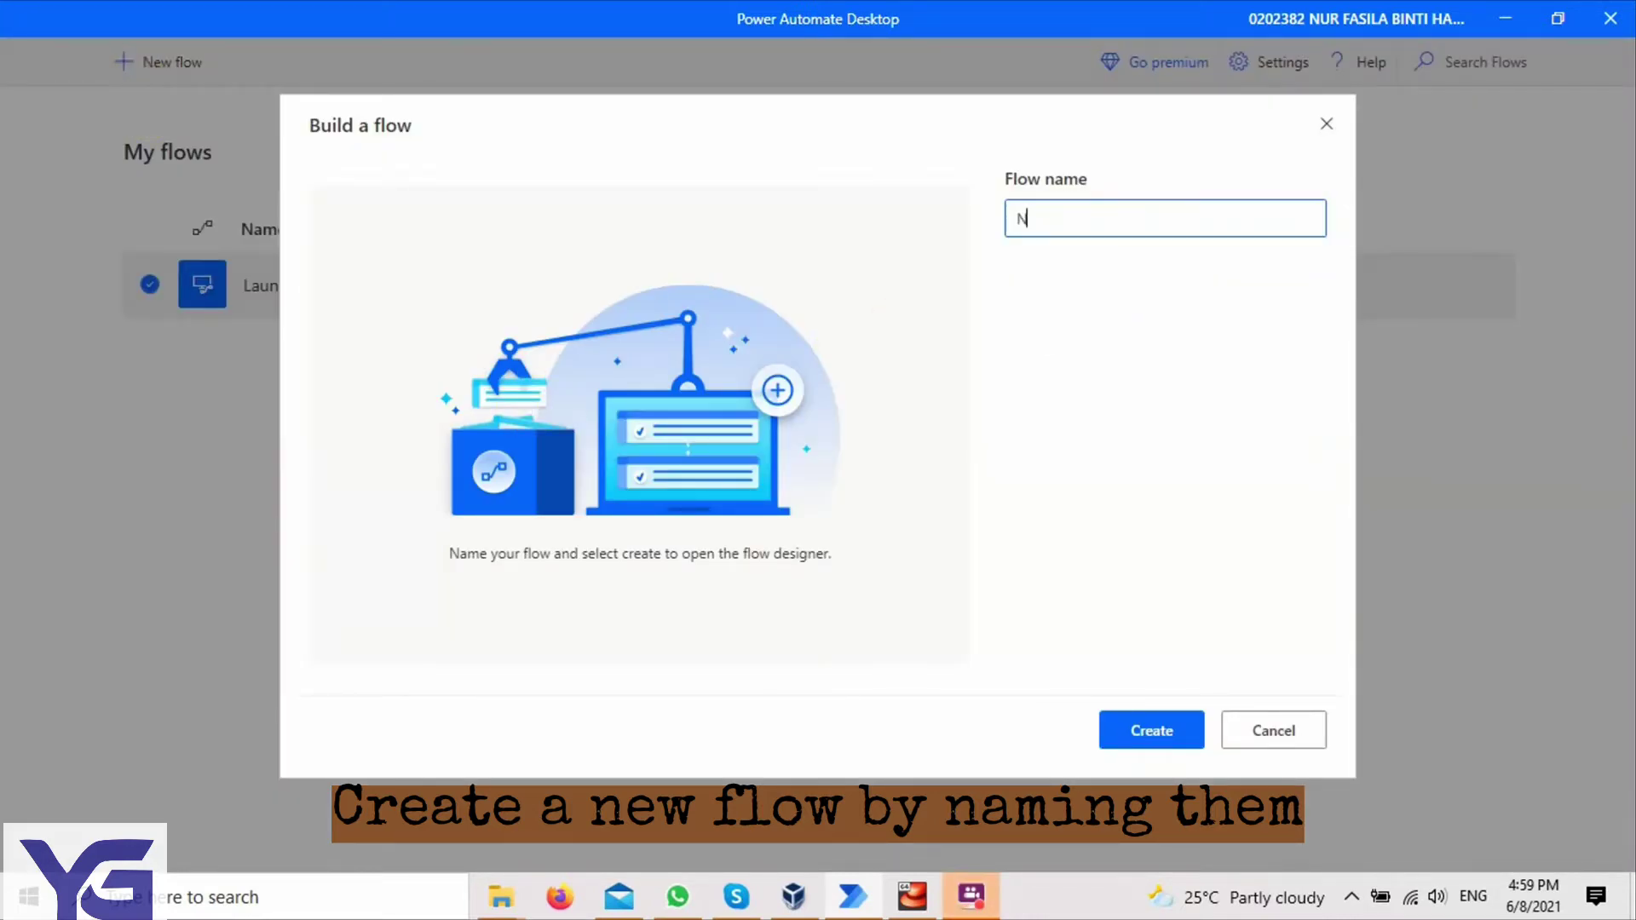
{"action": "type", "text": "otep"}
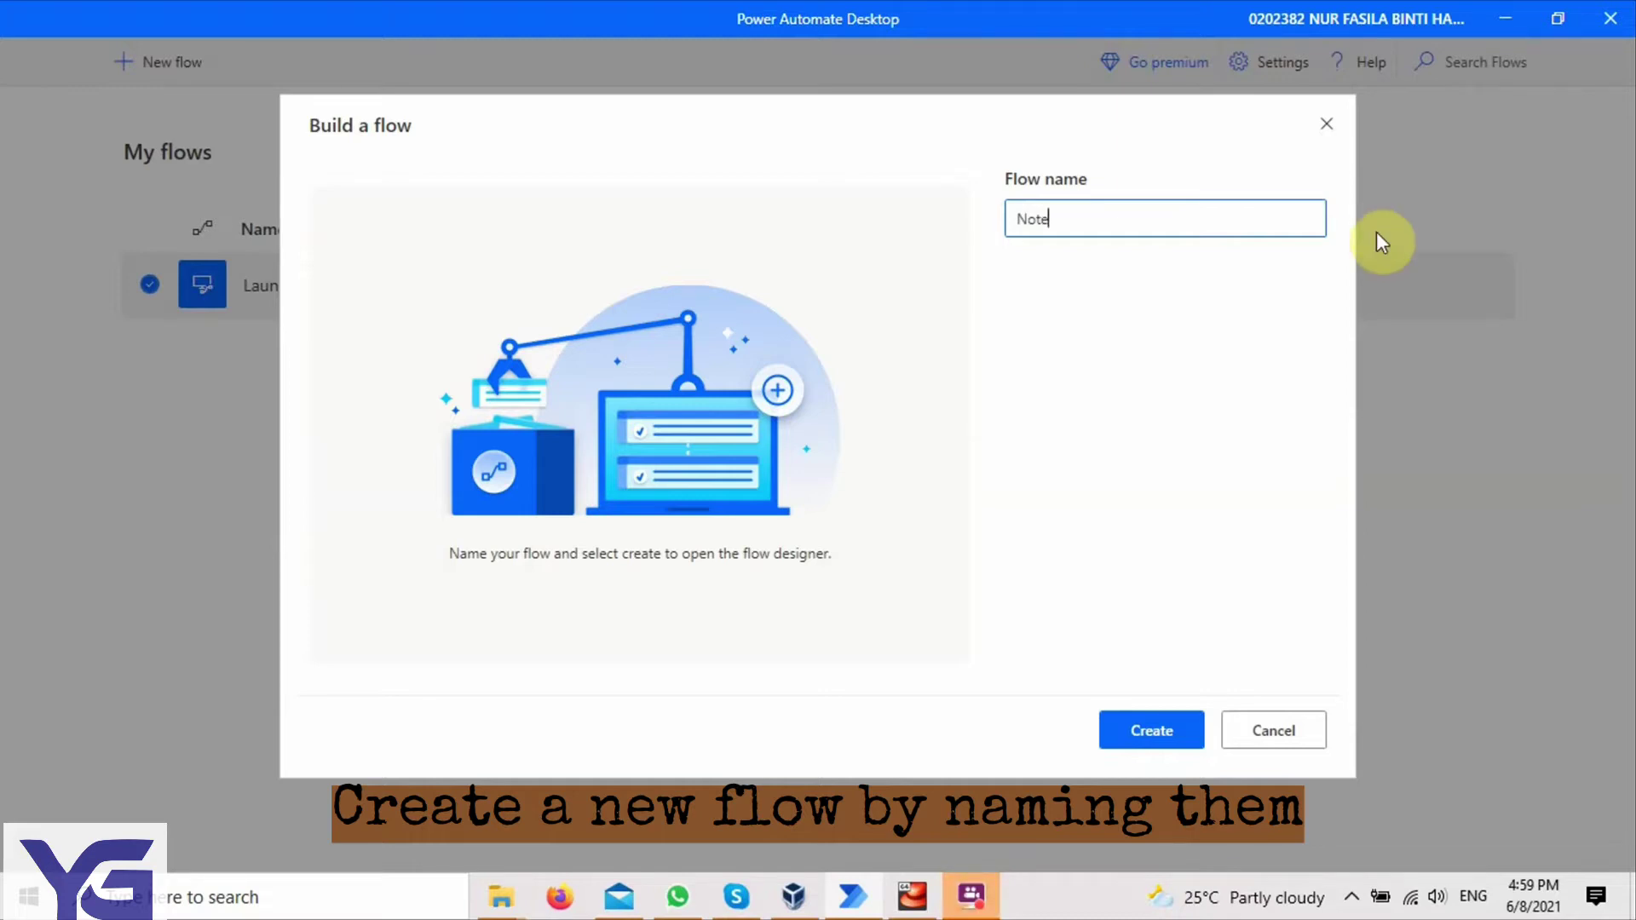
{"action": "key", "text": "BackSpace"}
{"action": "key", "text": "BackSpace"}
{"action": "key", "text": "BackSpace"}
{"action": "key", "text": "BackSpace"}
{"action": "type", "text": "Launch Notepad"}
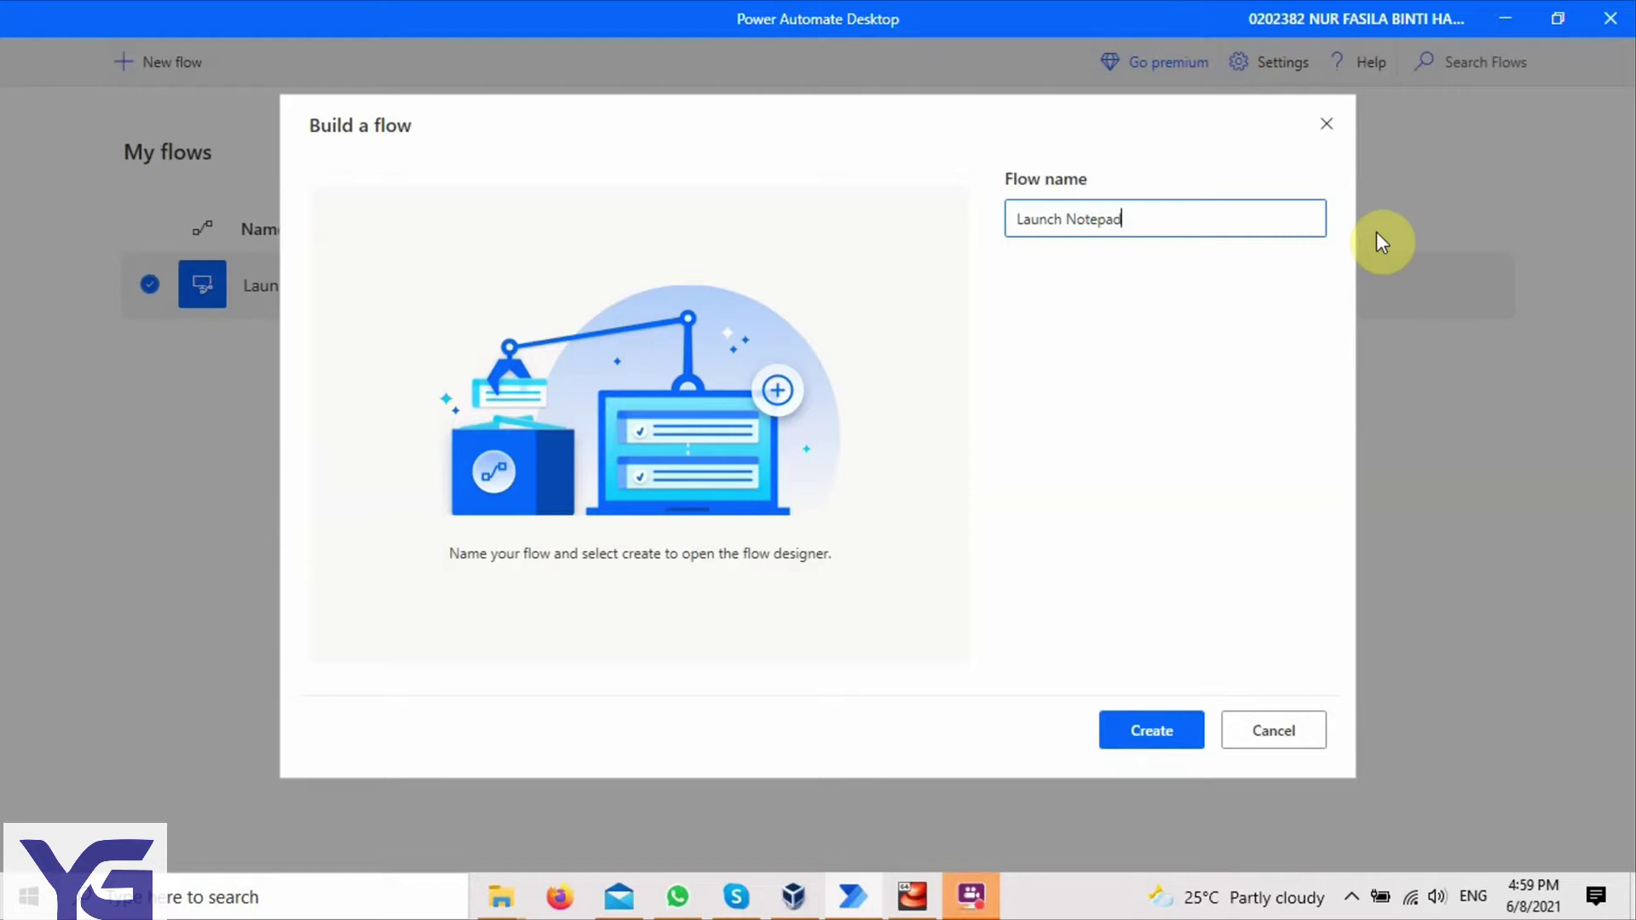
{"action": "left_click", "coordinate": [1159, 725]}
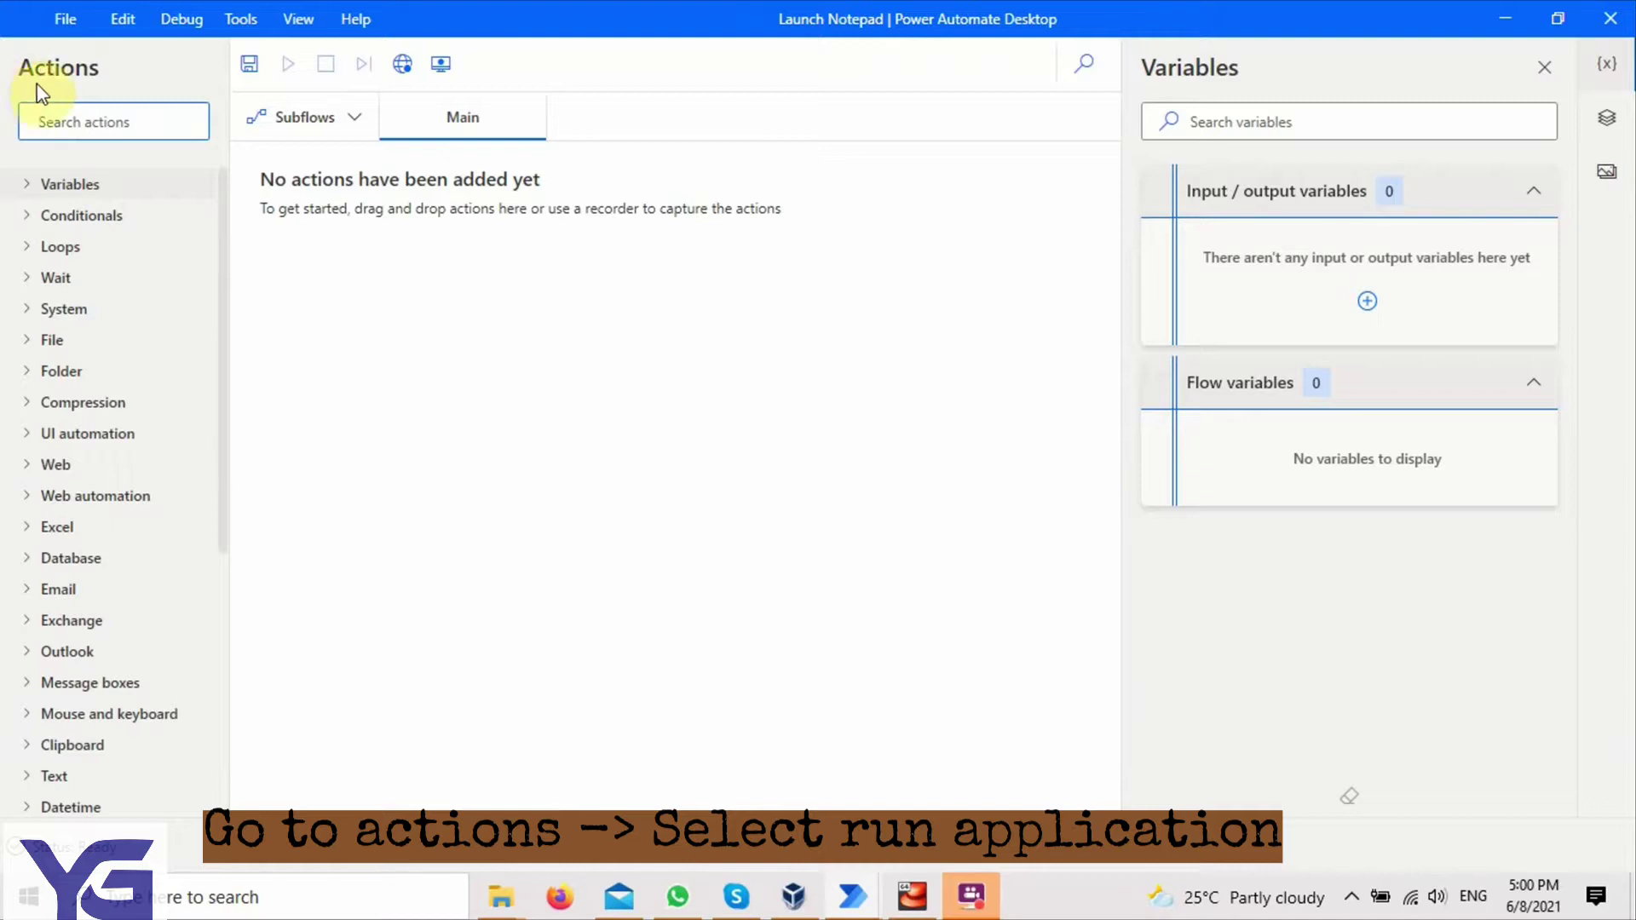
Step: Search the actions for "run" and add a Run application action to the Main subflow
{"action": "left_click", "coordinate": [147, 119]}
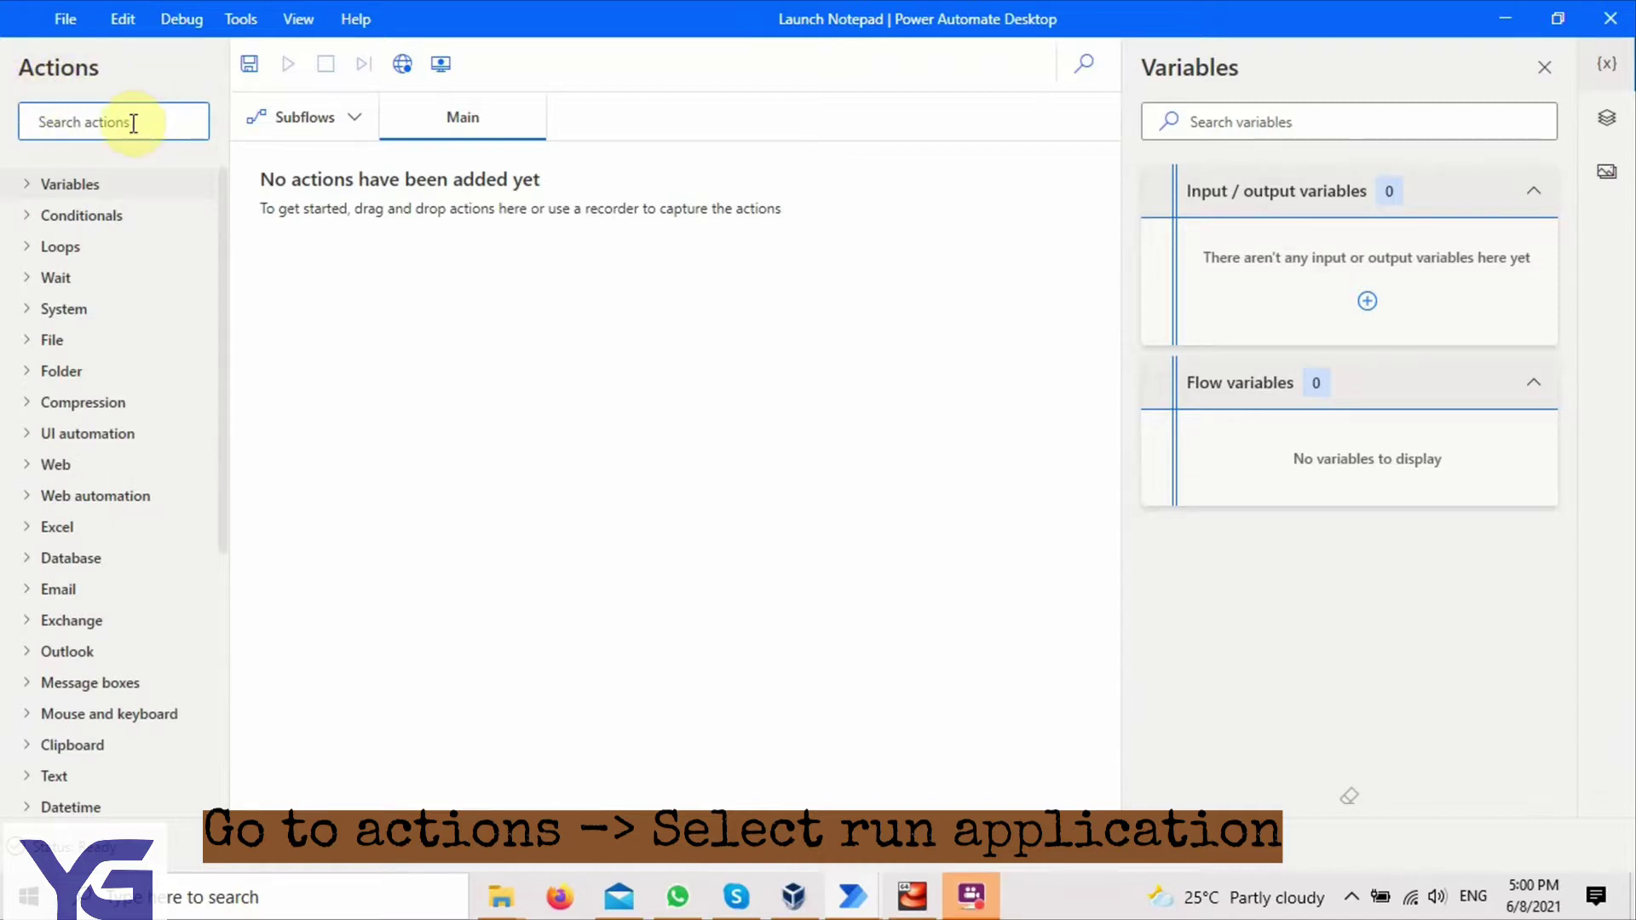
{"action": "type", "text": "run"}
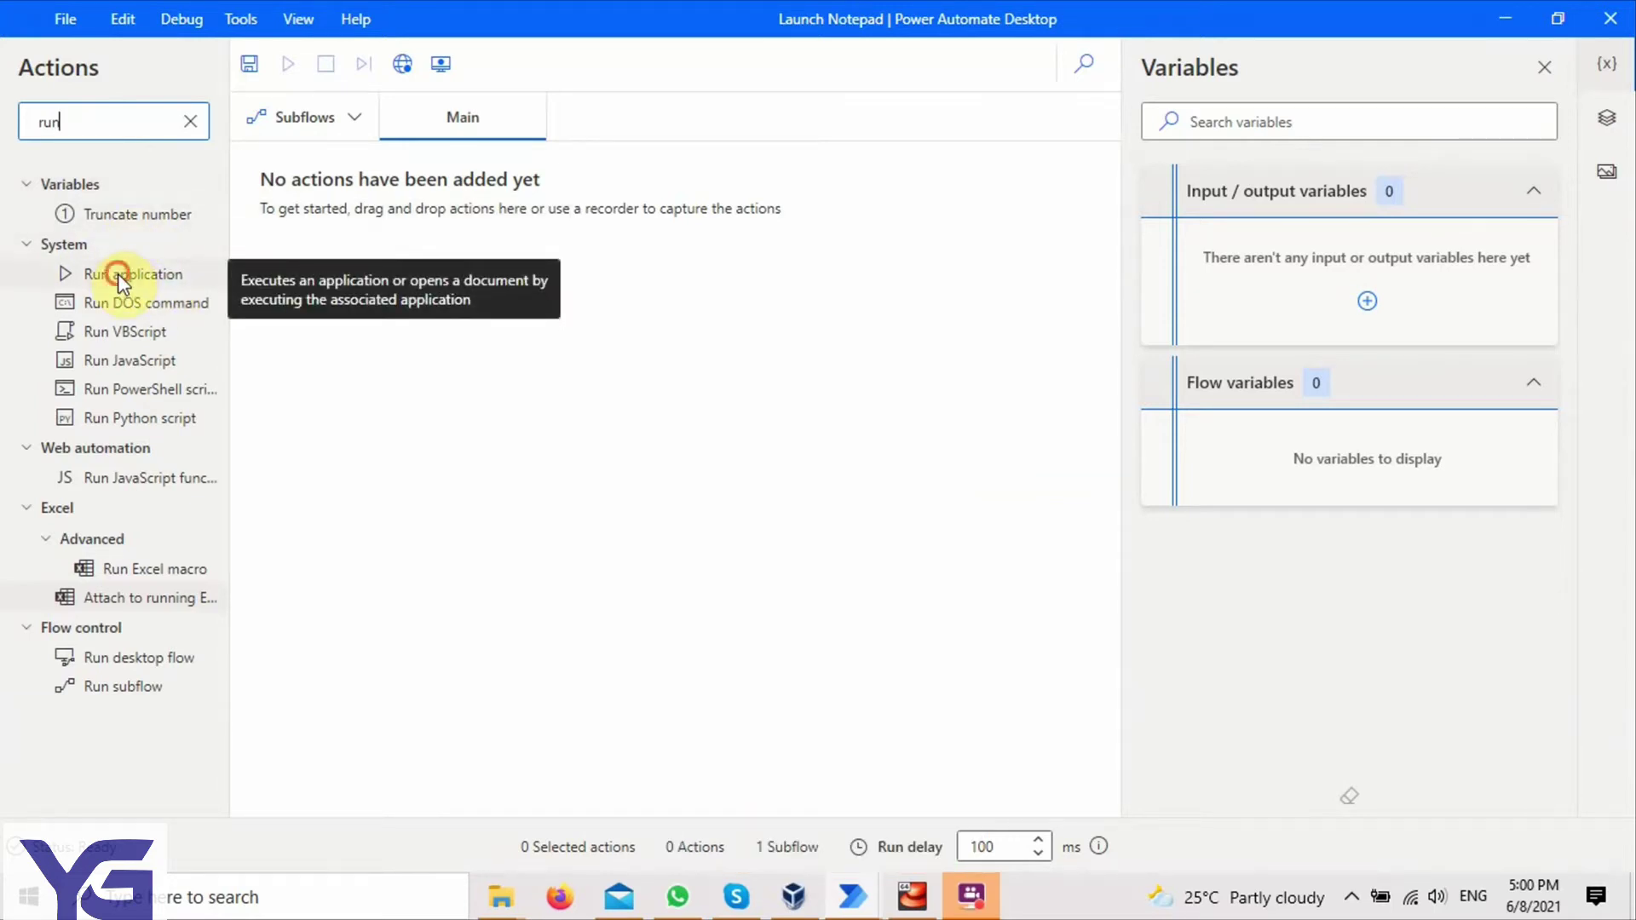
{"action": "left_click_drag", "start_coordinate": [118, 273], "coordinate": [341, 208]}
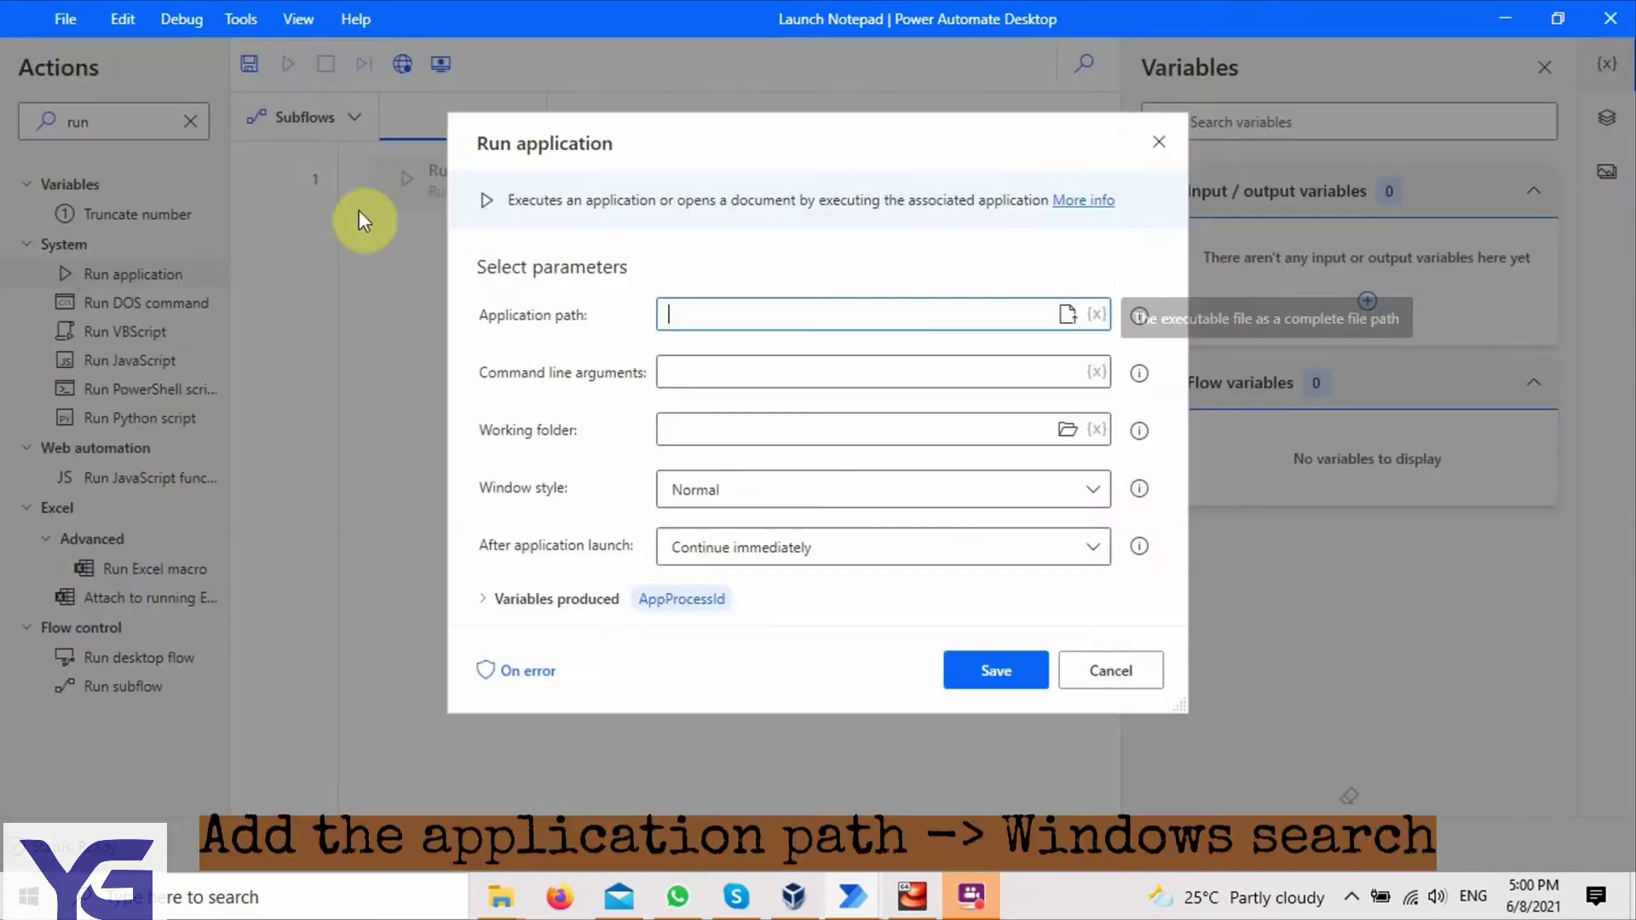
{"action": "left_click", "coordinate": [760, 310]}
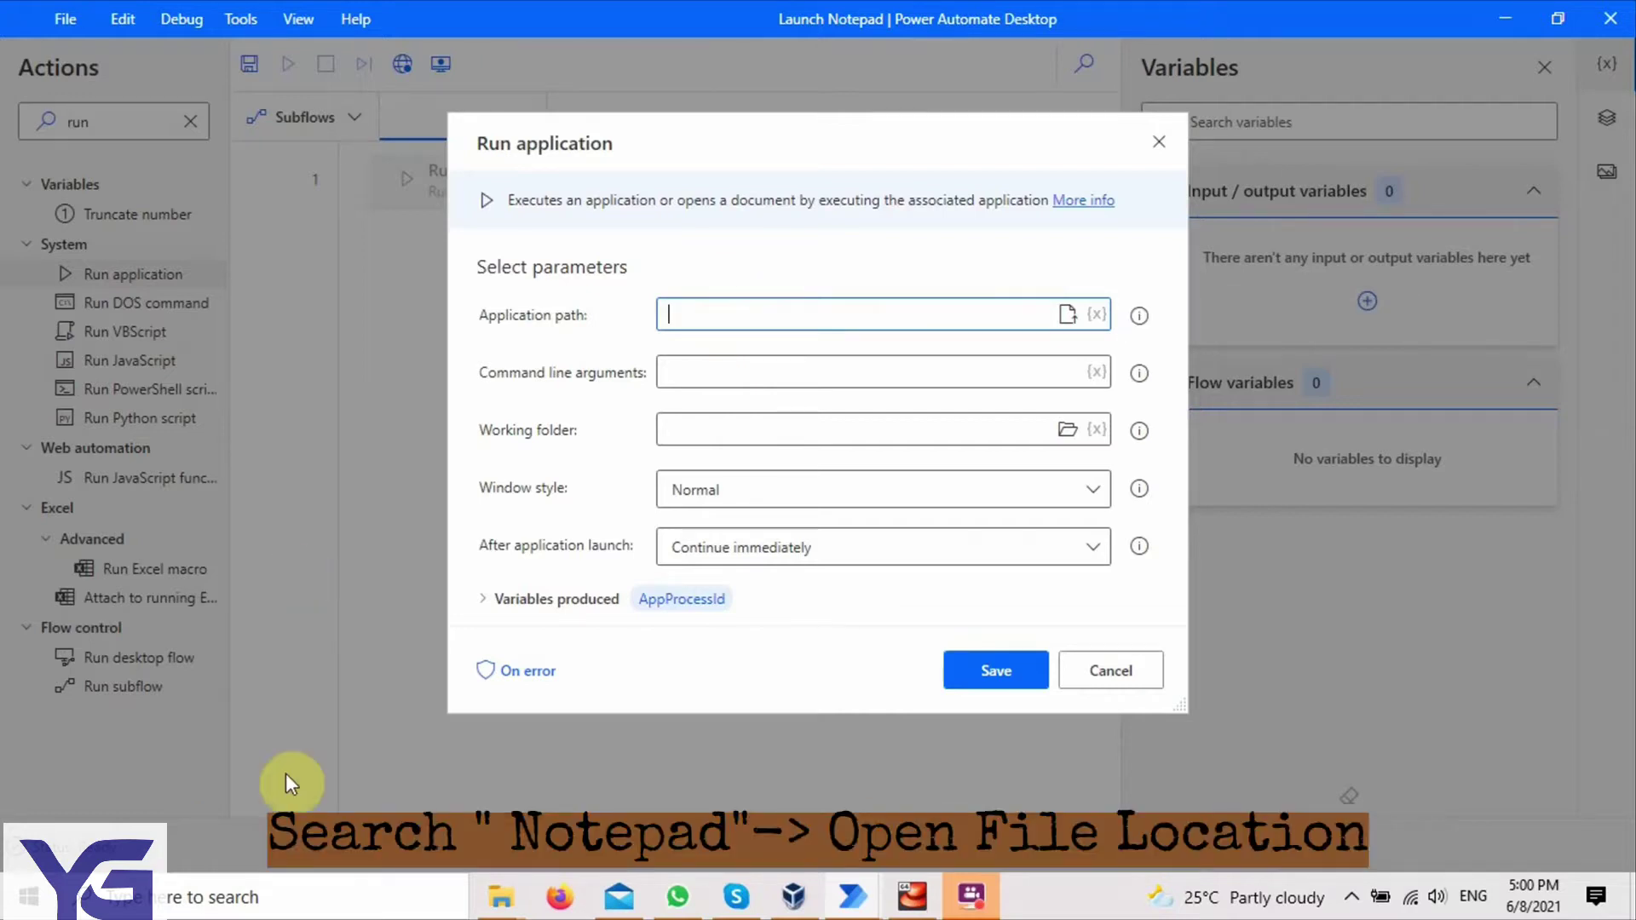
Step: Search Windows for Notepad and open its shortcut's file location in a maximized File Explorer window
{"action": "left_click", "coordinate": [339, 897]}
{"action": "type", "text": "notepad"}
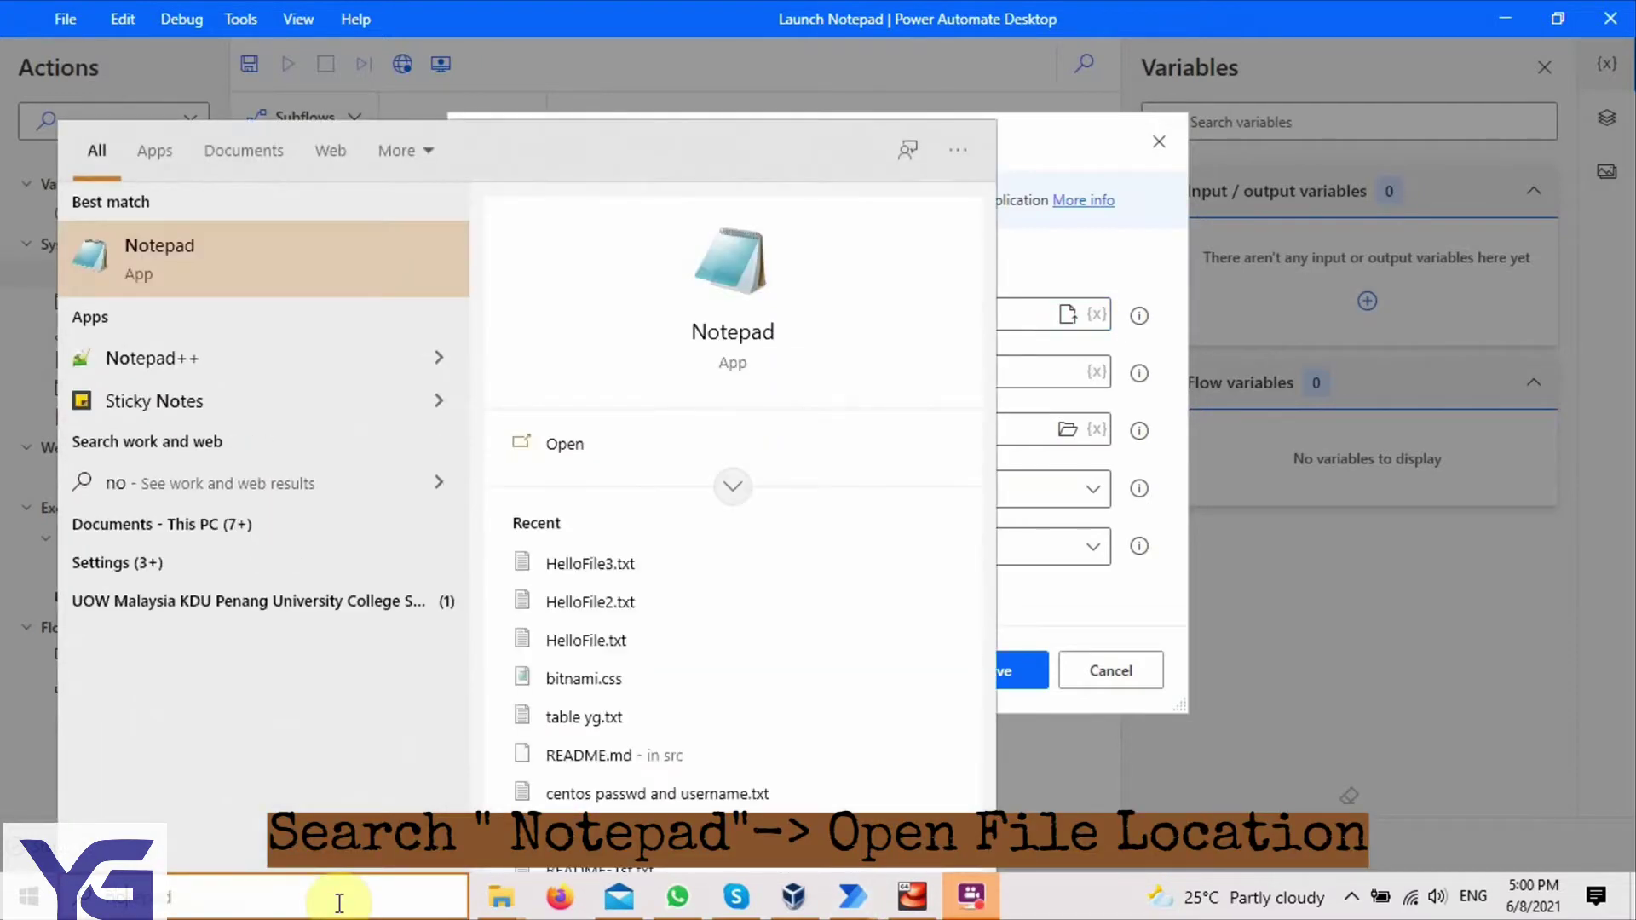
{"action": "left_click", "coordinate": [737, 487]}
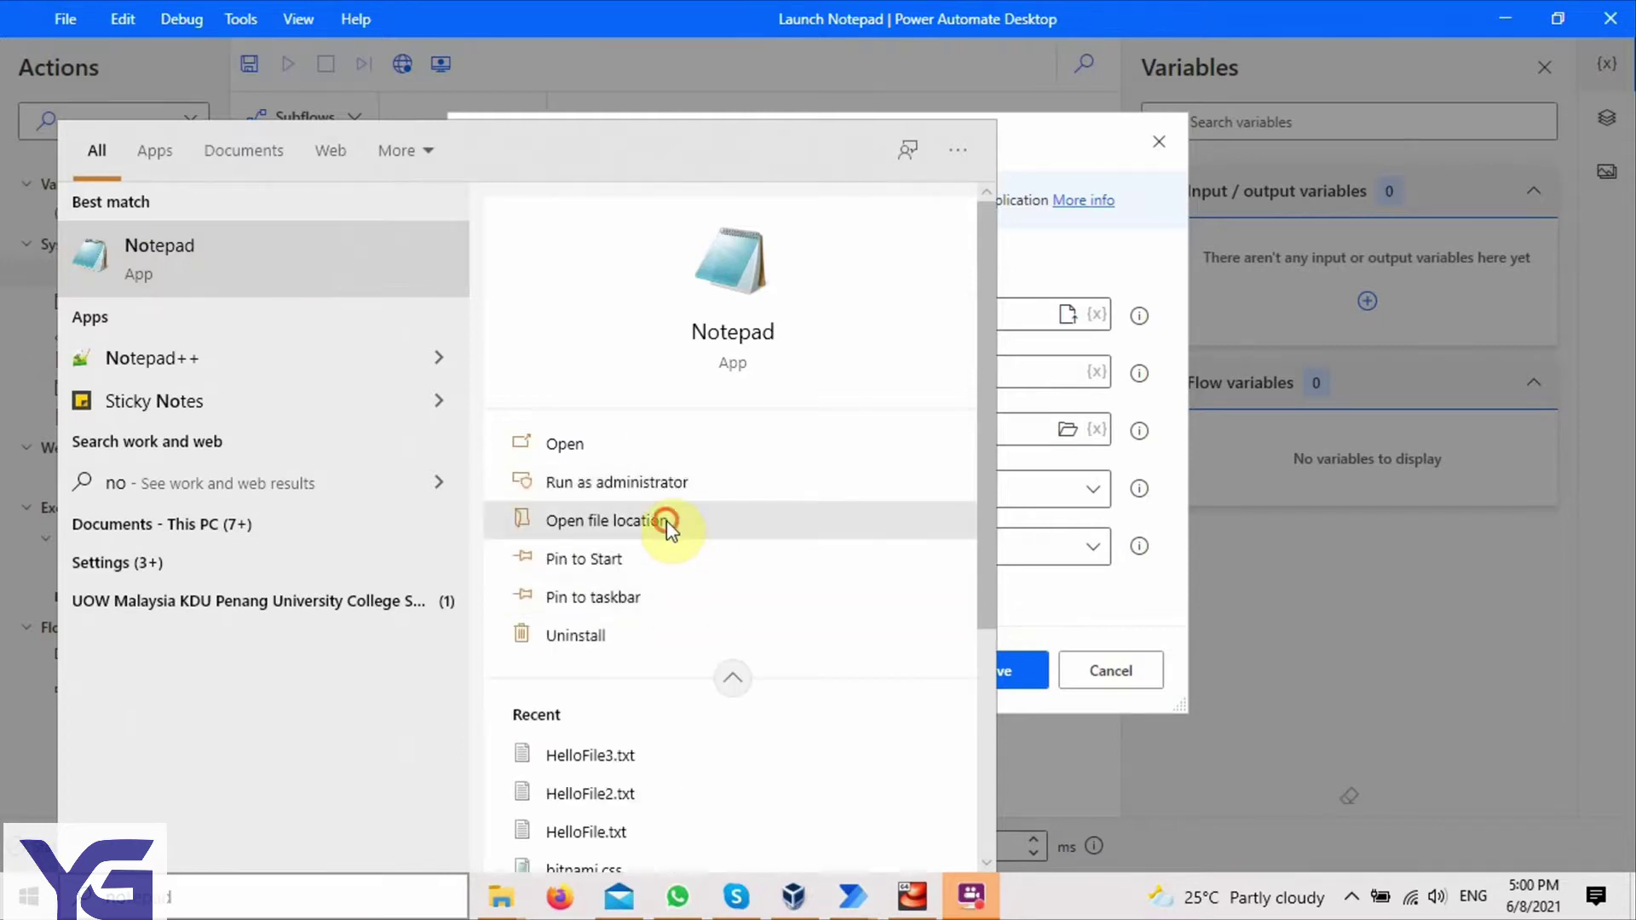
{"action": "left_click", "coordinate": [669, 522]}
{"action": "left_click", "coordinate": [1382, 24]}
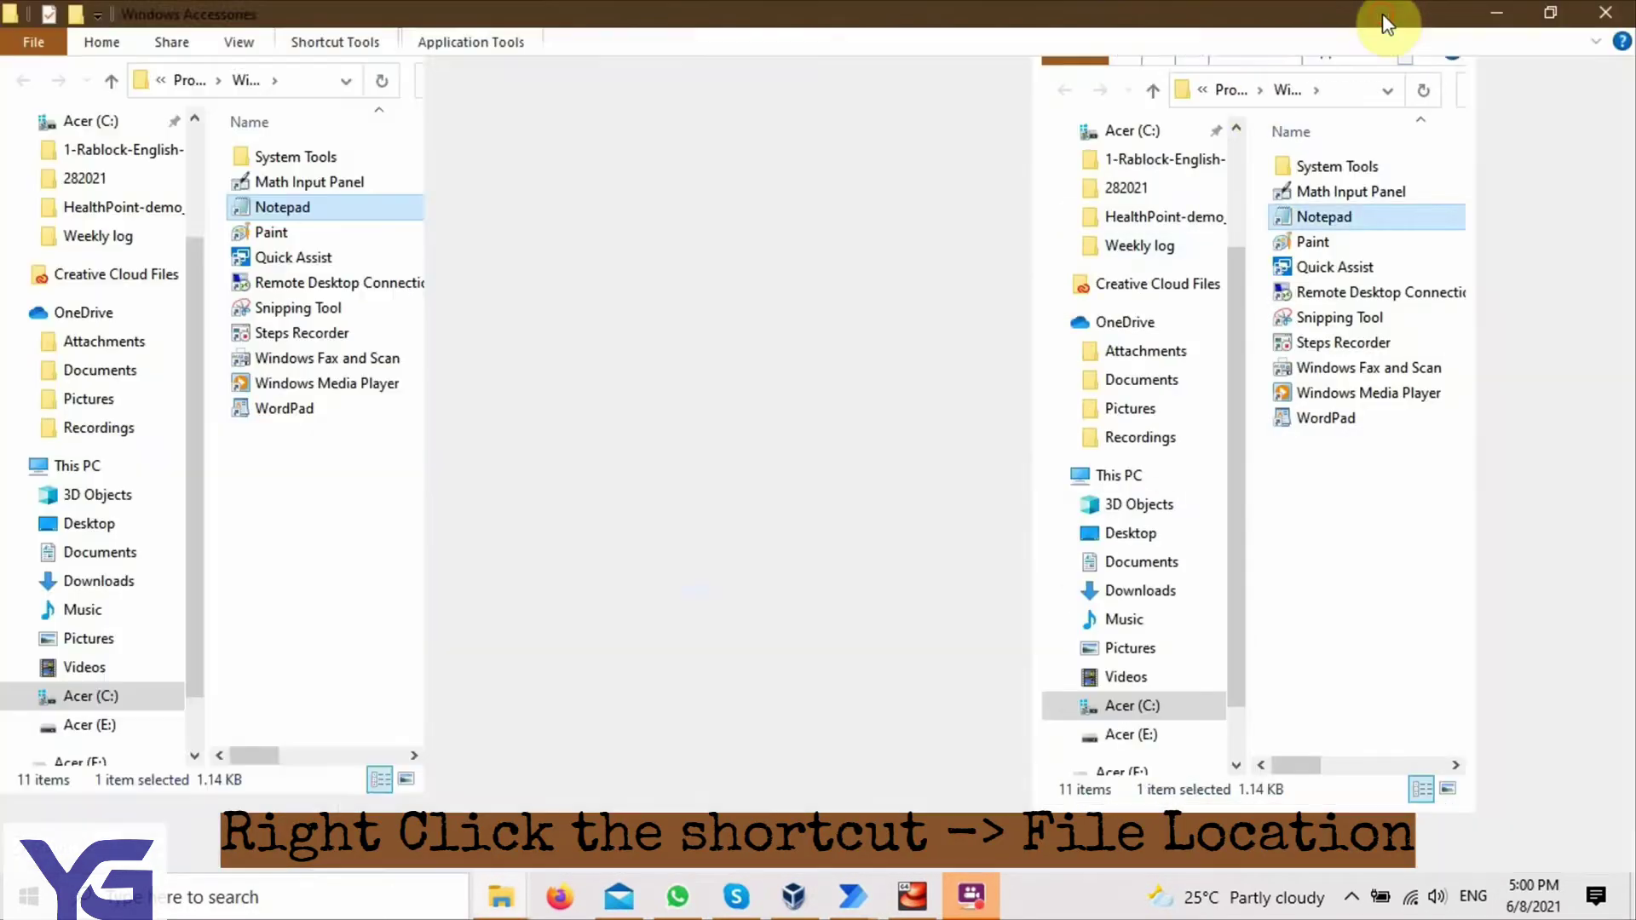
Step: Open the Notepad shortcut's target location and copy the folder path C:\WINDOWS\system32
{"action": "right_click", "coordinate": [362, 208]}
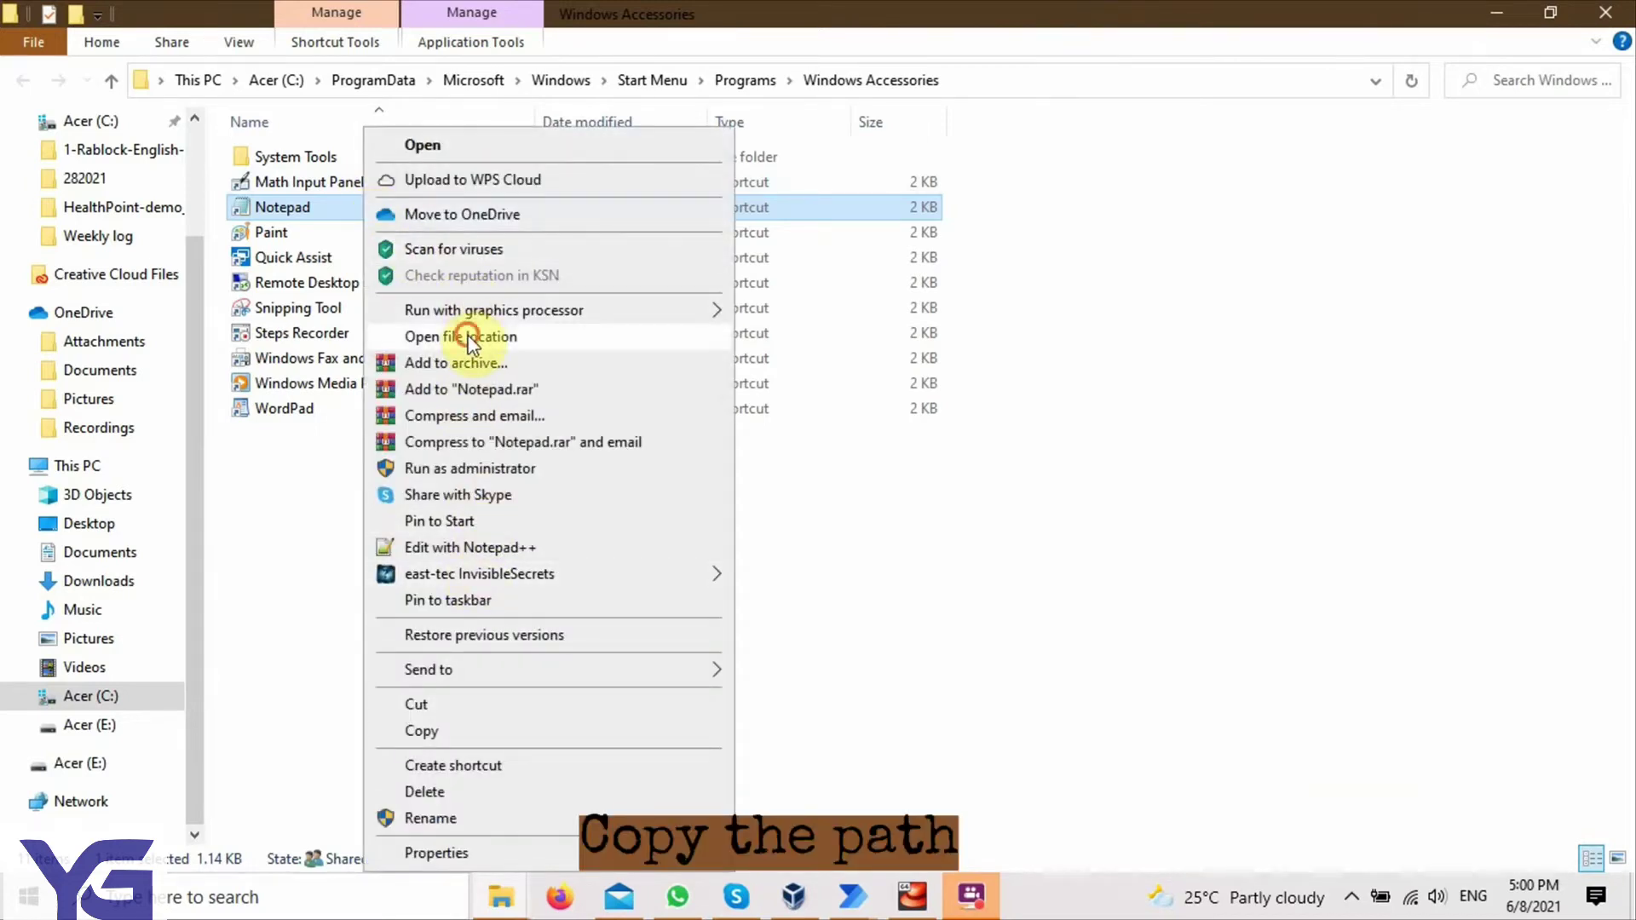
{"action": "left_click", "coordinate": [469, 338]}
{"action": "scroll", "coordinate": [324, 682], "scroll_direction": "down", "scroll_amount": 5}
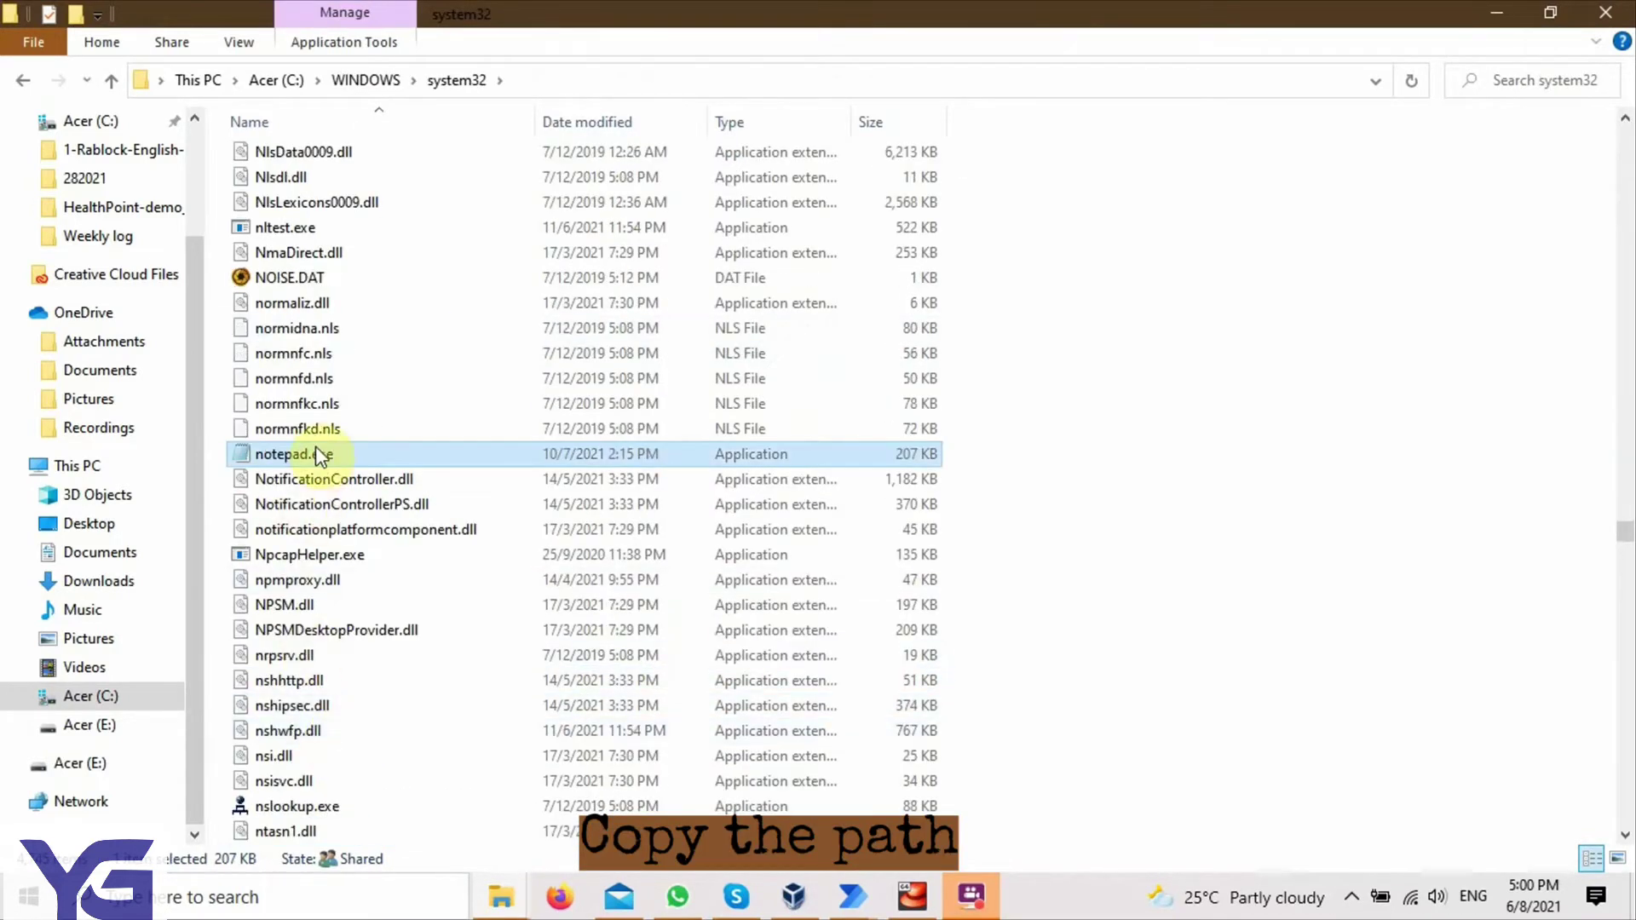
{"action": "left_click", "coordinate": [547, 79]}
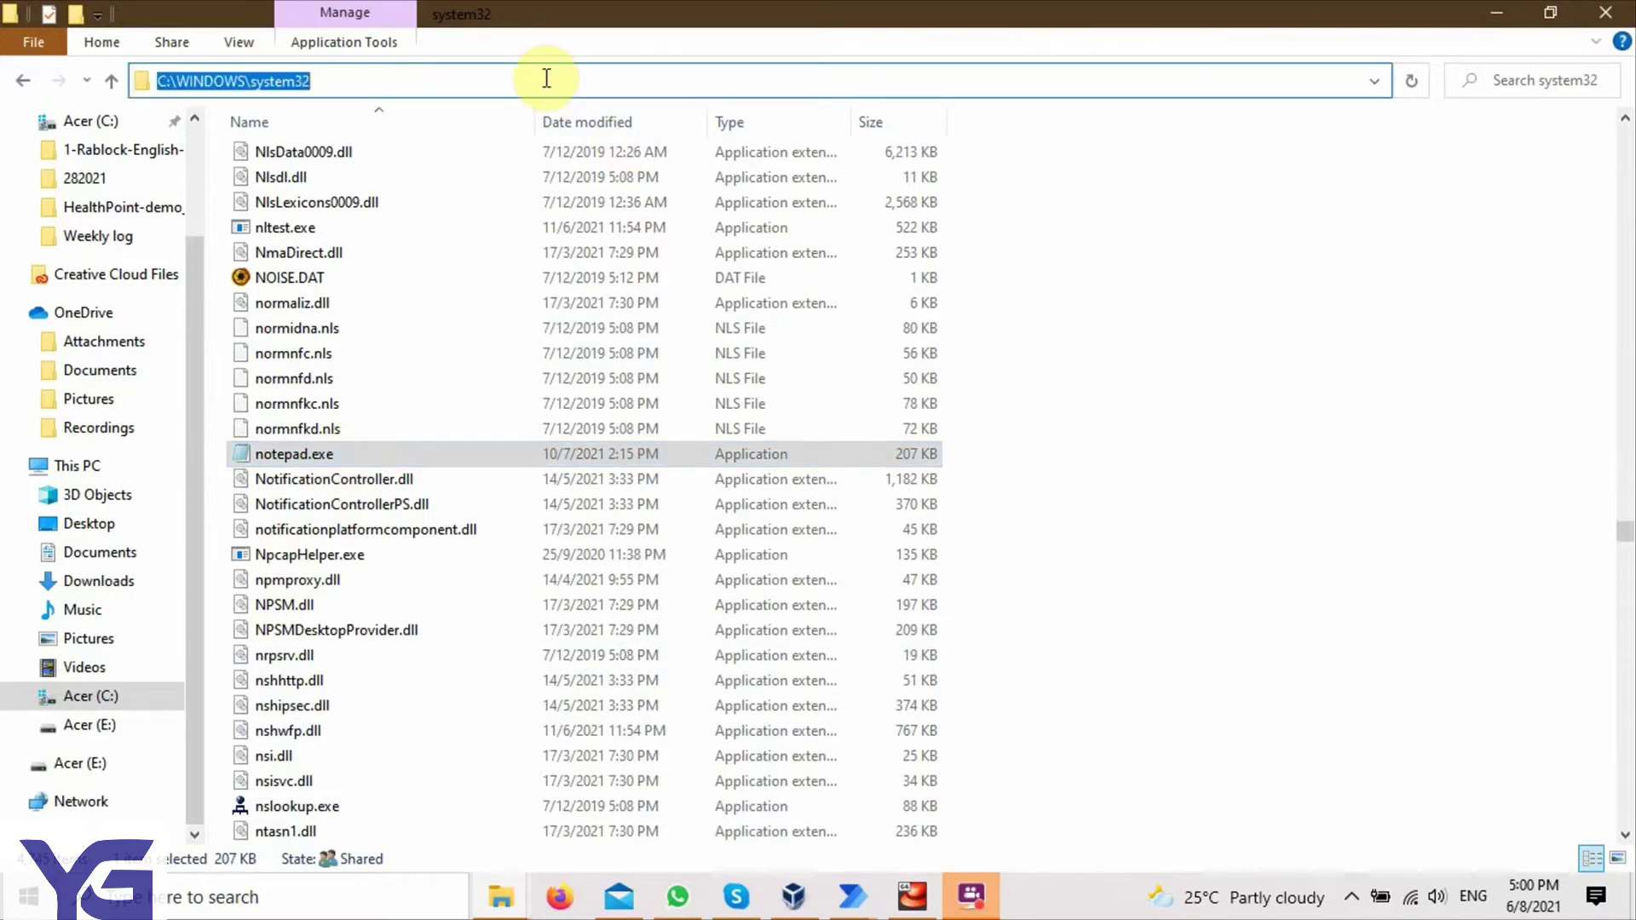
Step: Back in Power Automate Desktop, set the application path to C:\WINDOWS\system32\notepad.exe and save the Run application action
{"action": "left_click", "coordinate": [1497, 12]}
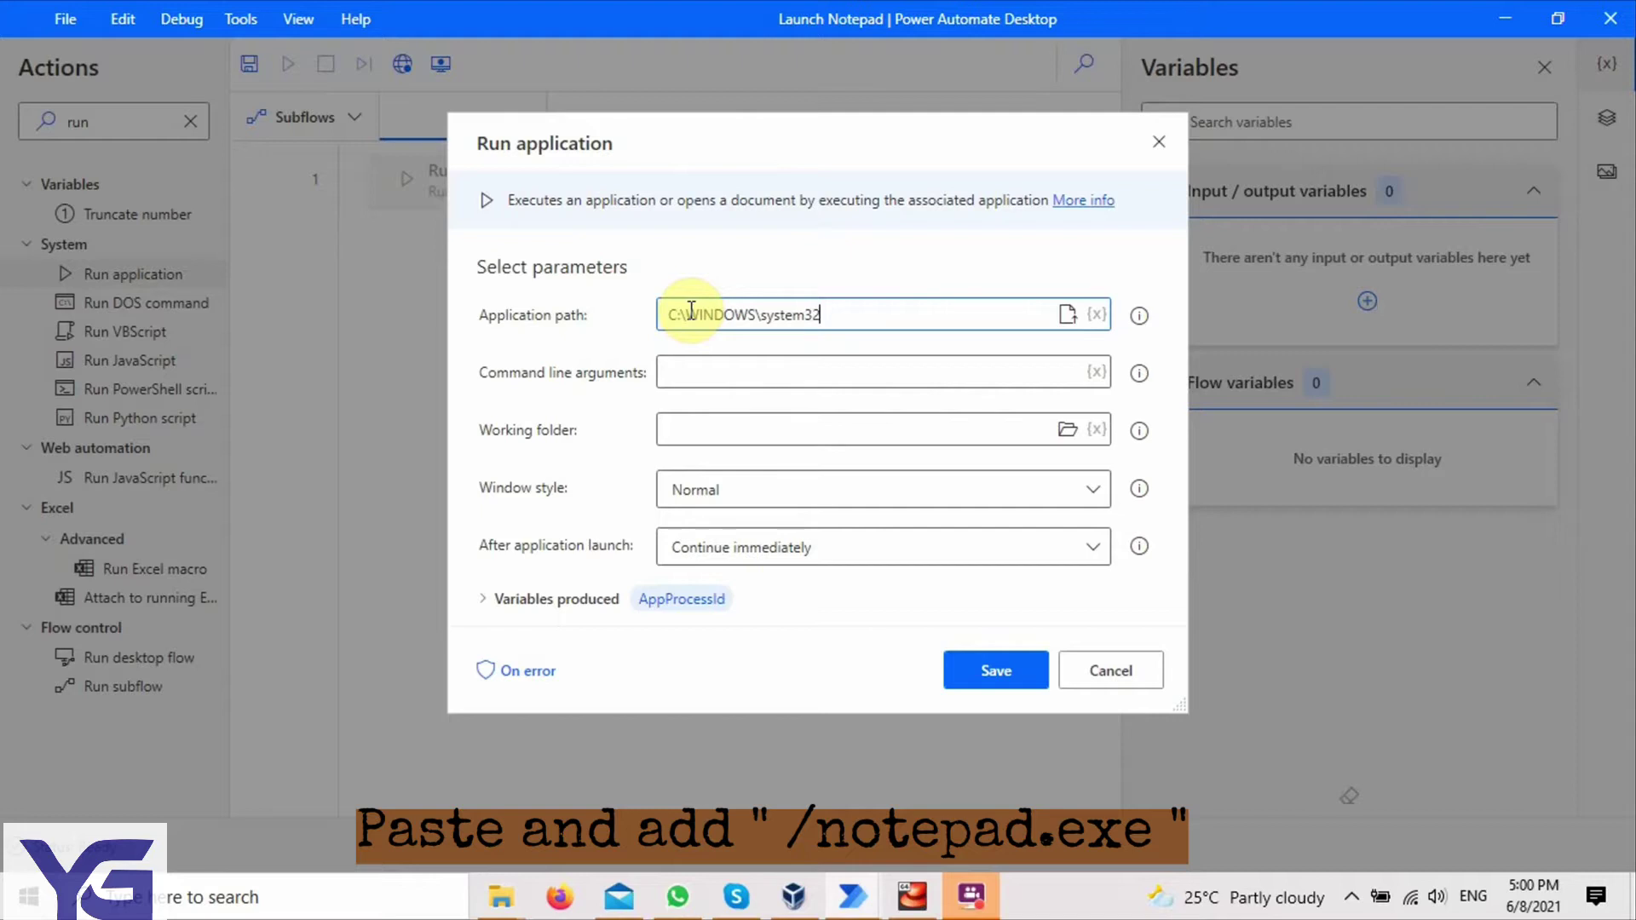
{"action": "type", "text": "\\"}
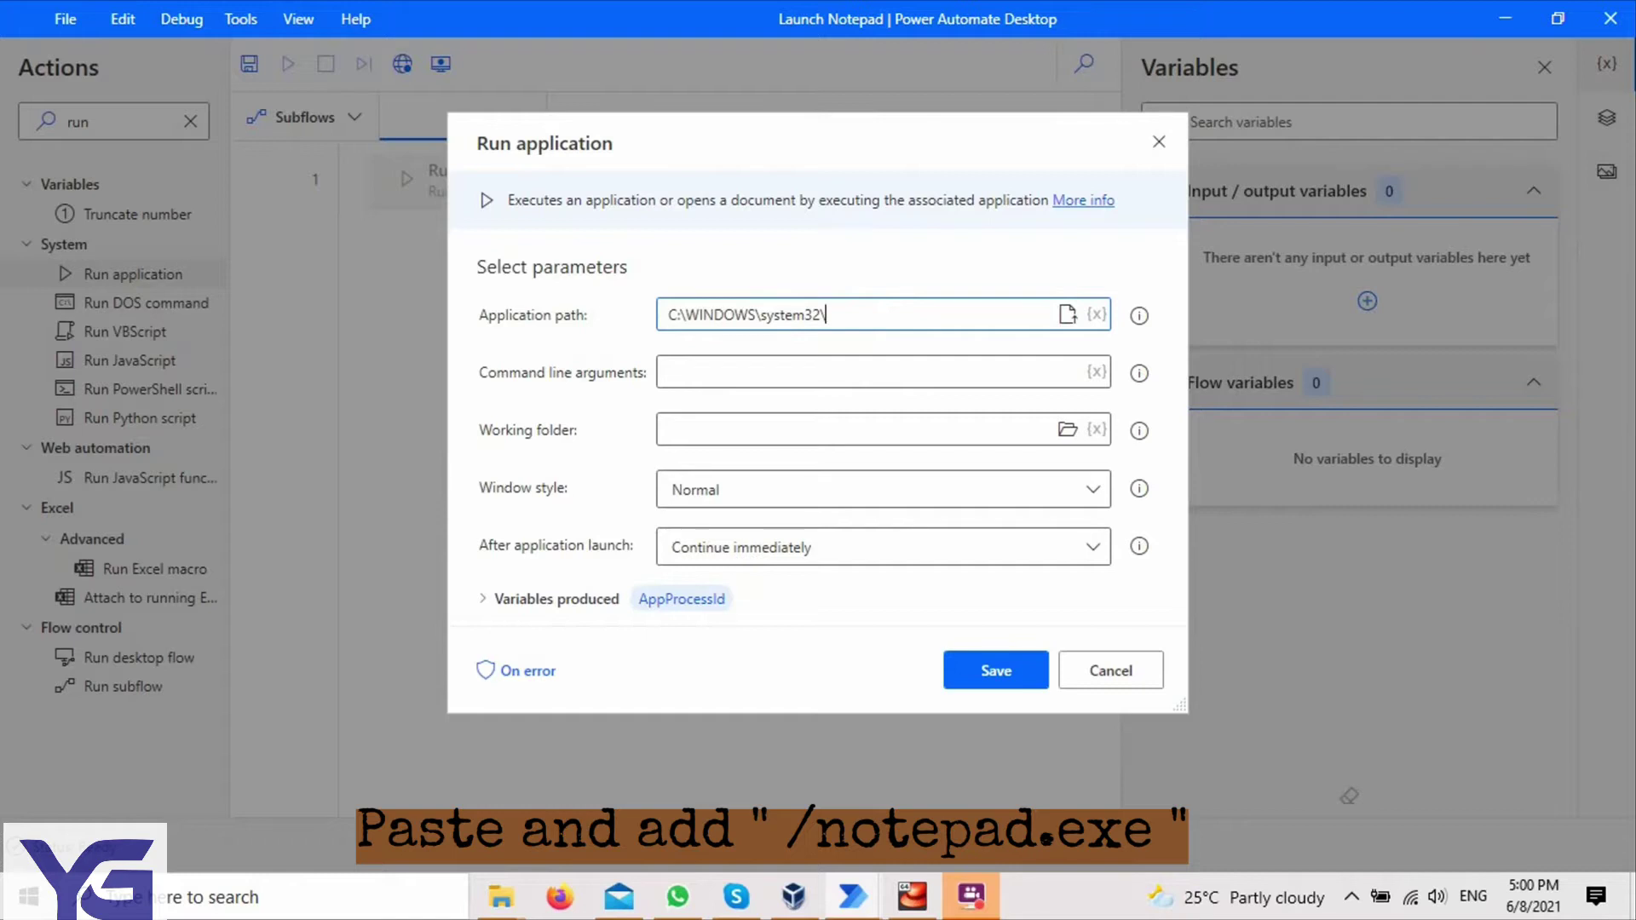
{"action": "type", "text": "notepad.exe"}
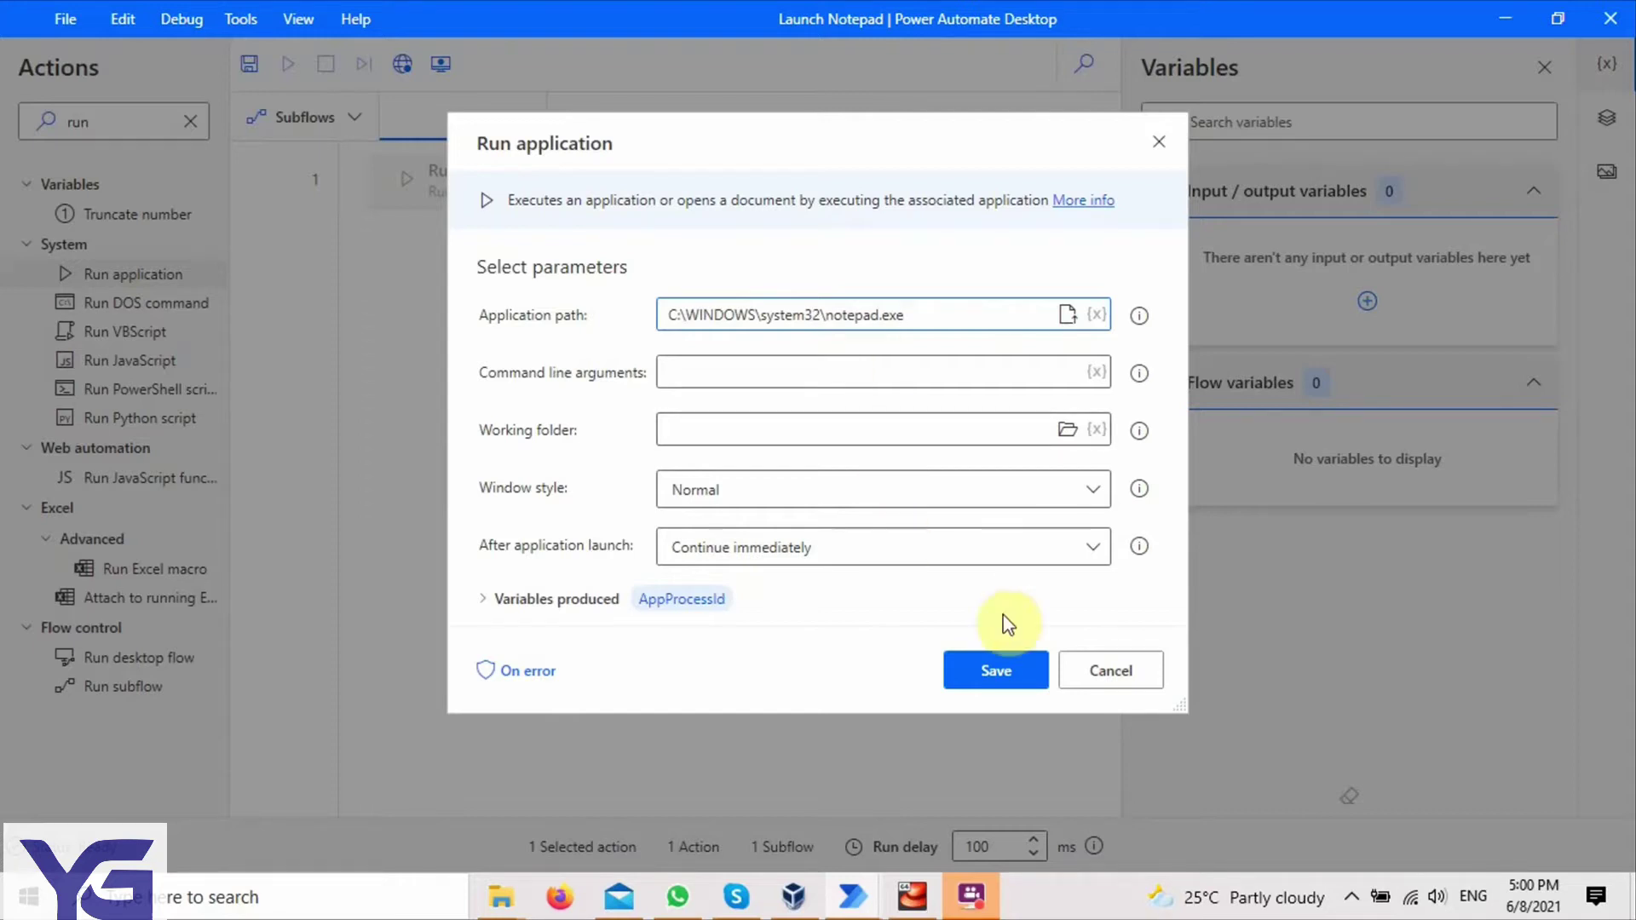
{"action": "left_click", "coordinate": [993, 680]}
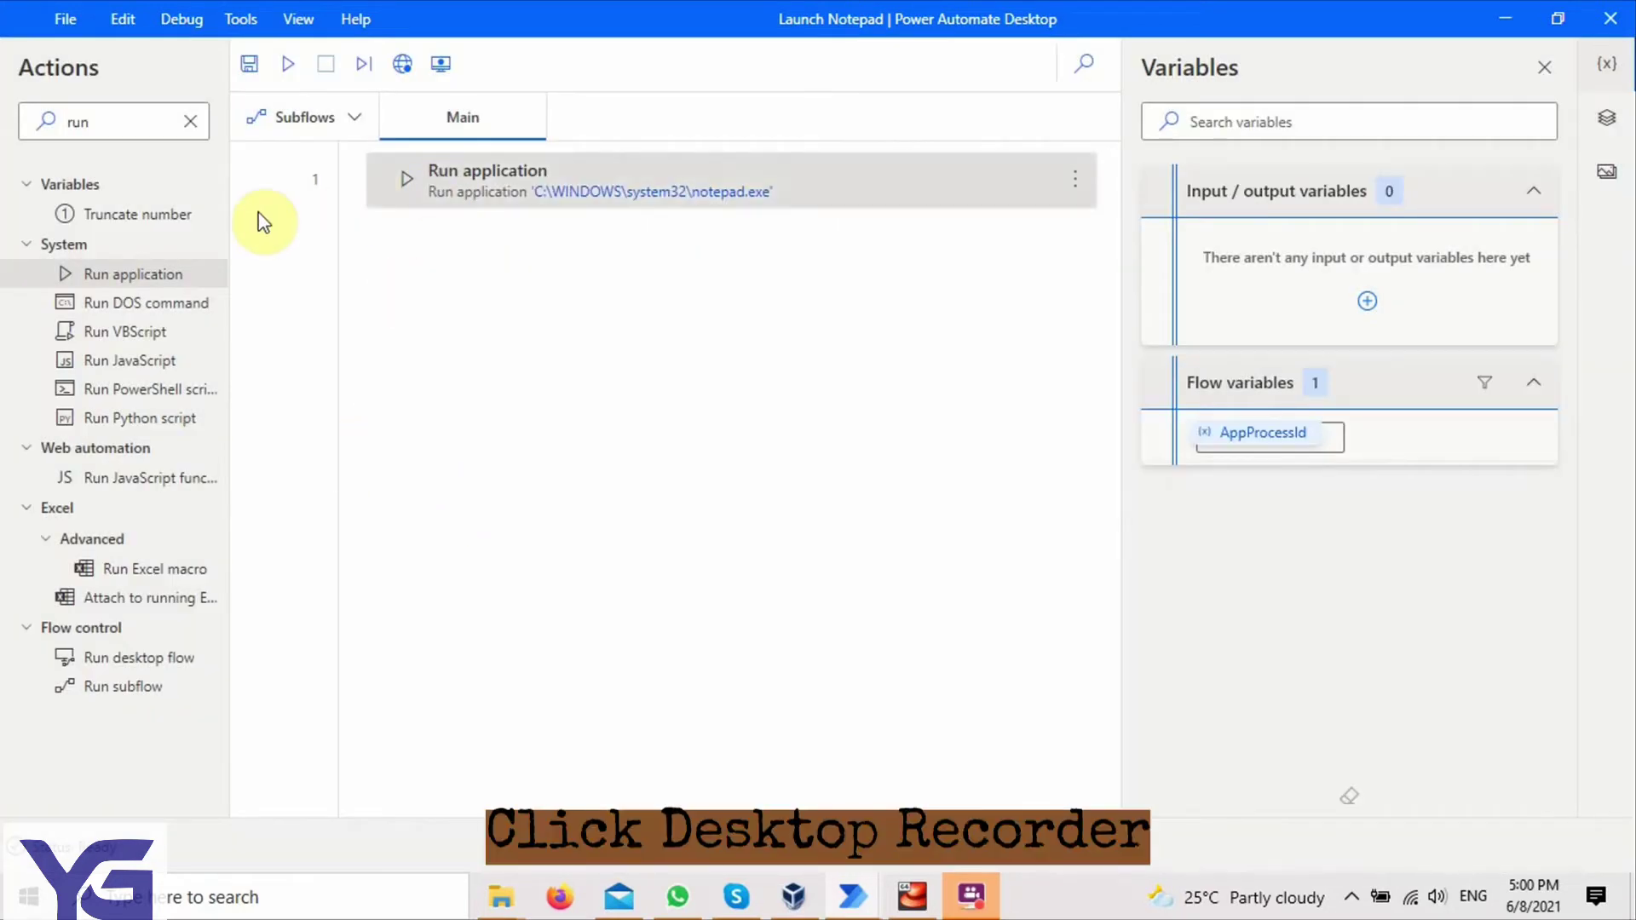
Step: Clear the action search, then open the desktop recorder and a maximized blank Notepad window to record in
{"action": "left_click", "coordinate": [194, 121]}
{"action": "left_click", "coordinate": [440, 64]}
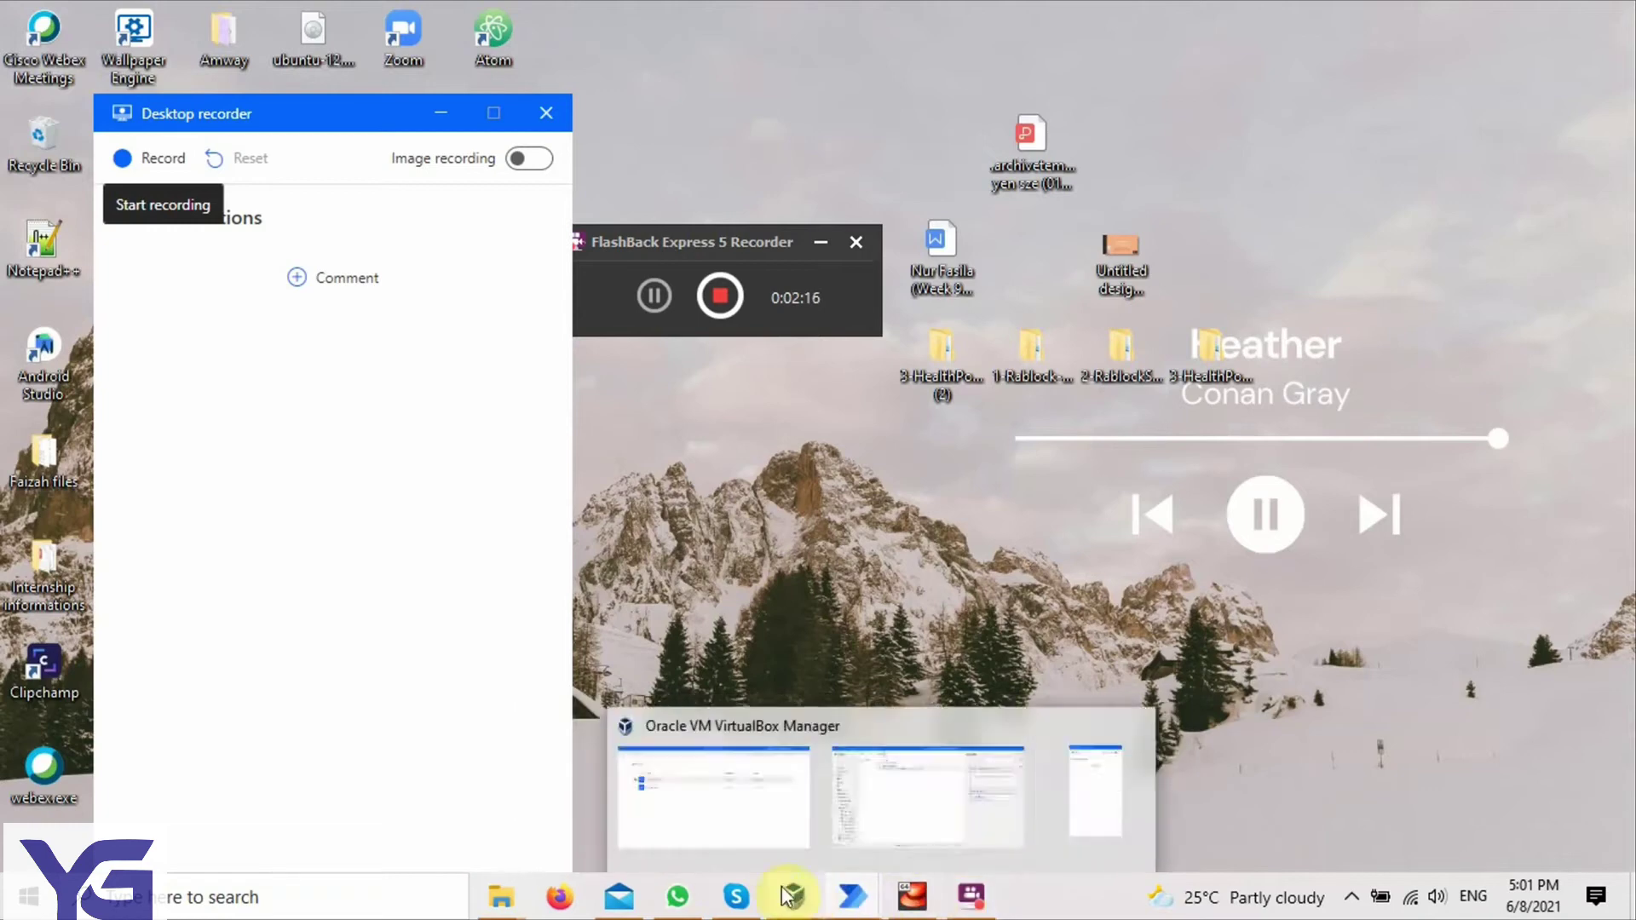
{"action": "left_click", "coordinate": [328, 902]}
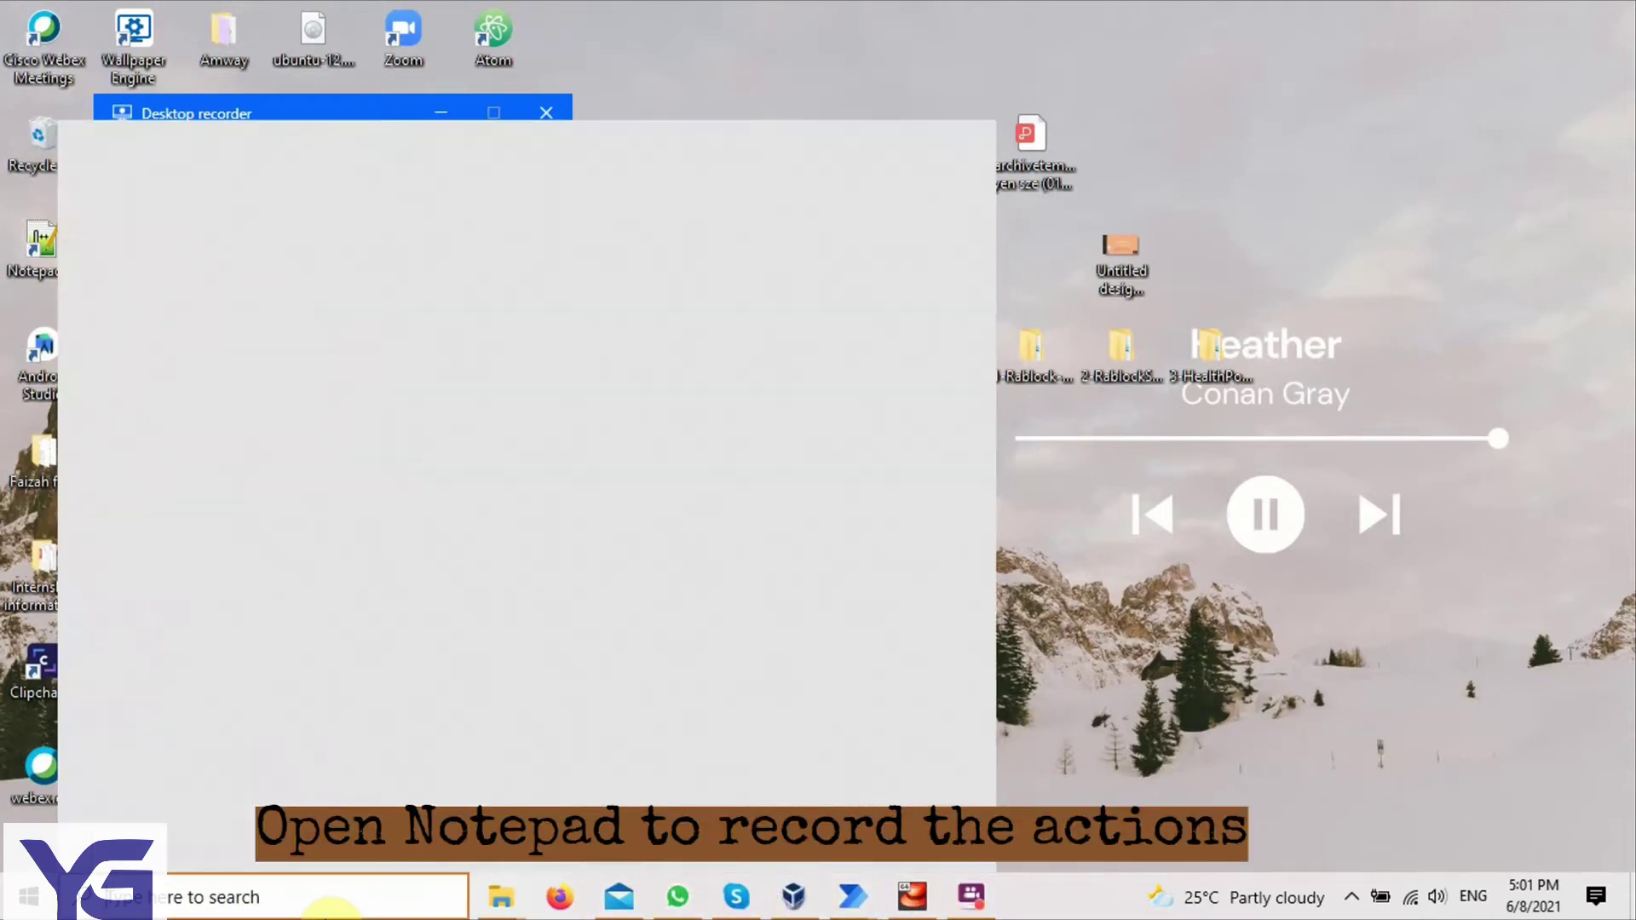
{"action": "type", "text": "n"}
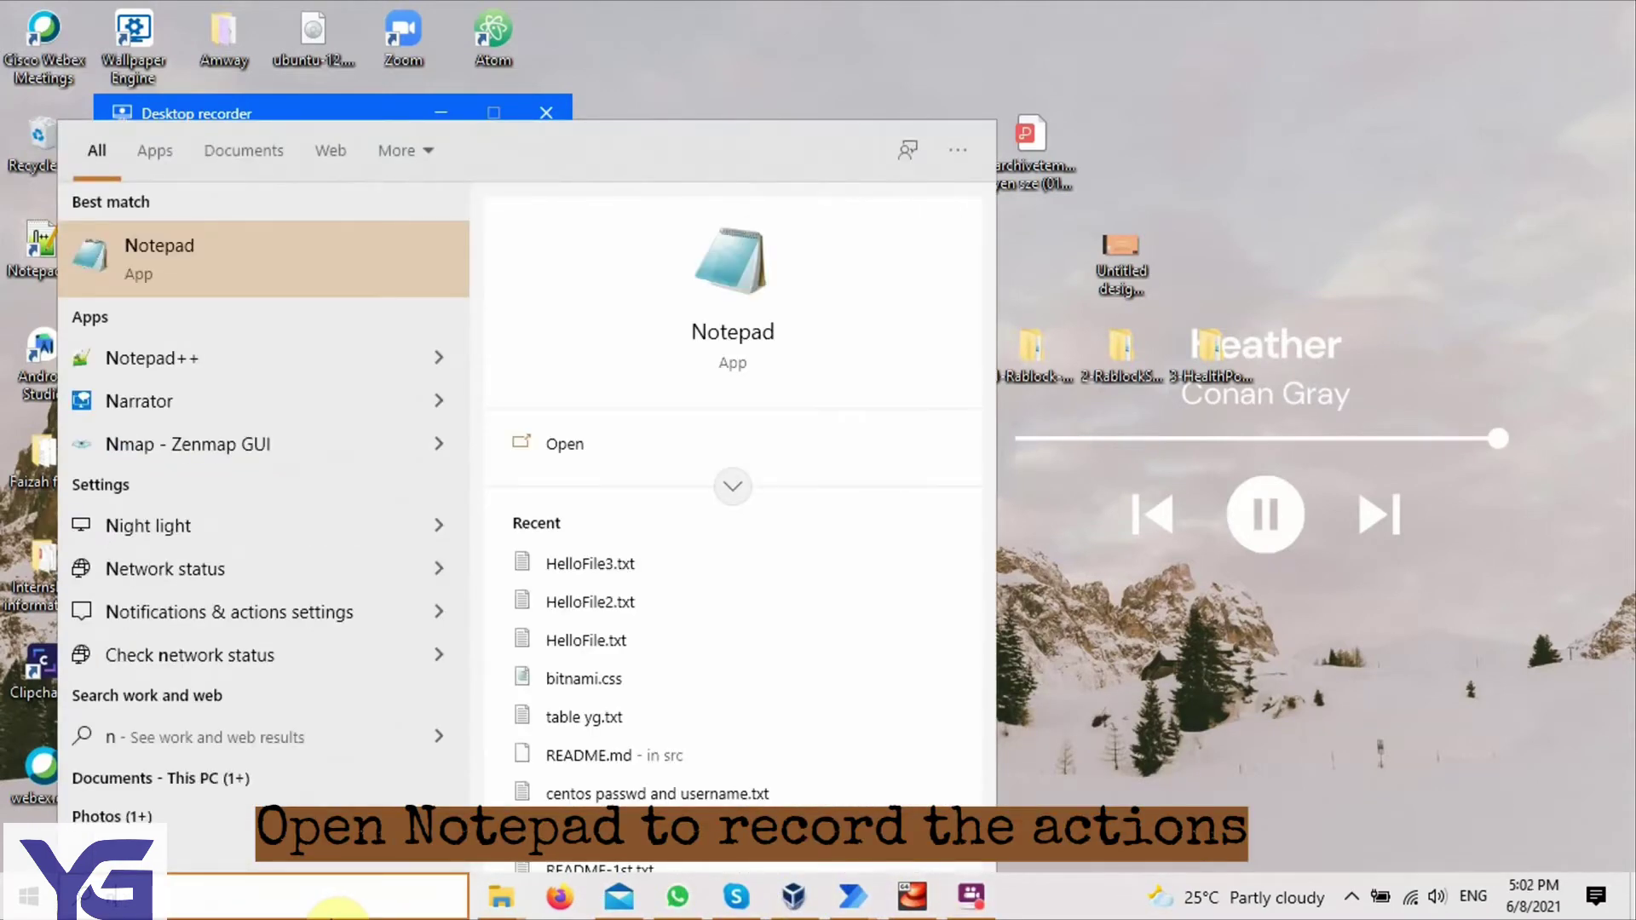
{"action": "left_click", "coordinate": [225, 257]}
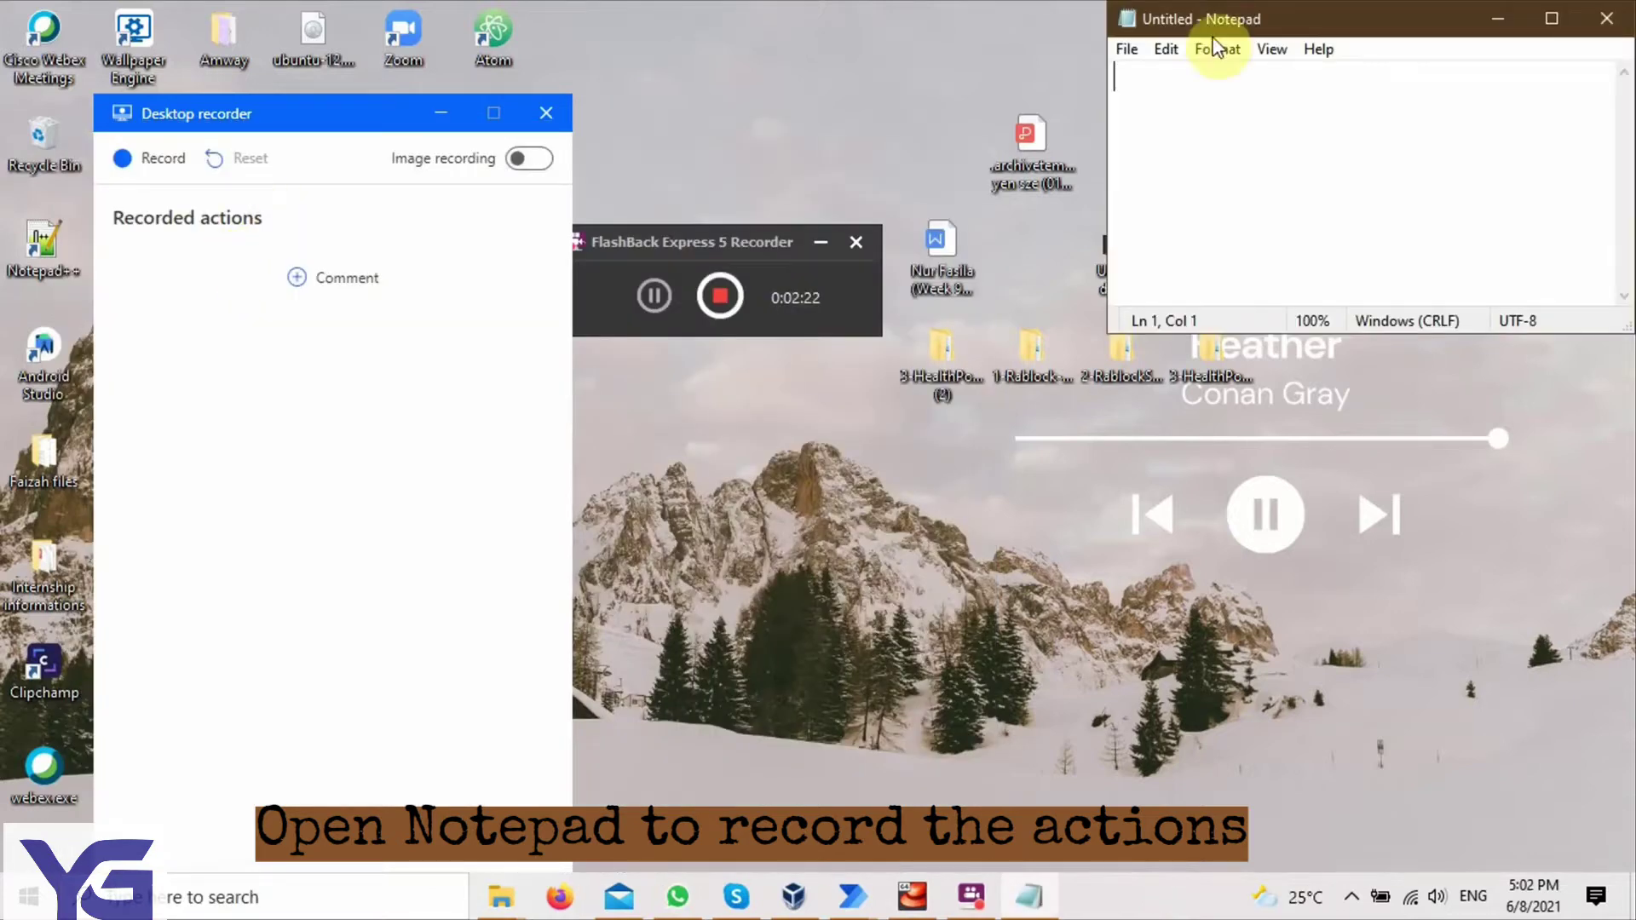
{"action": "left_click", "coordinate": [1552, 18]}
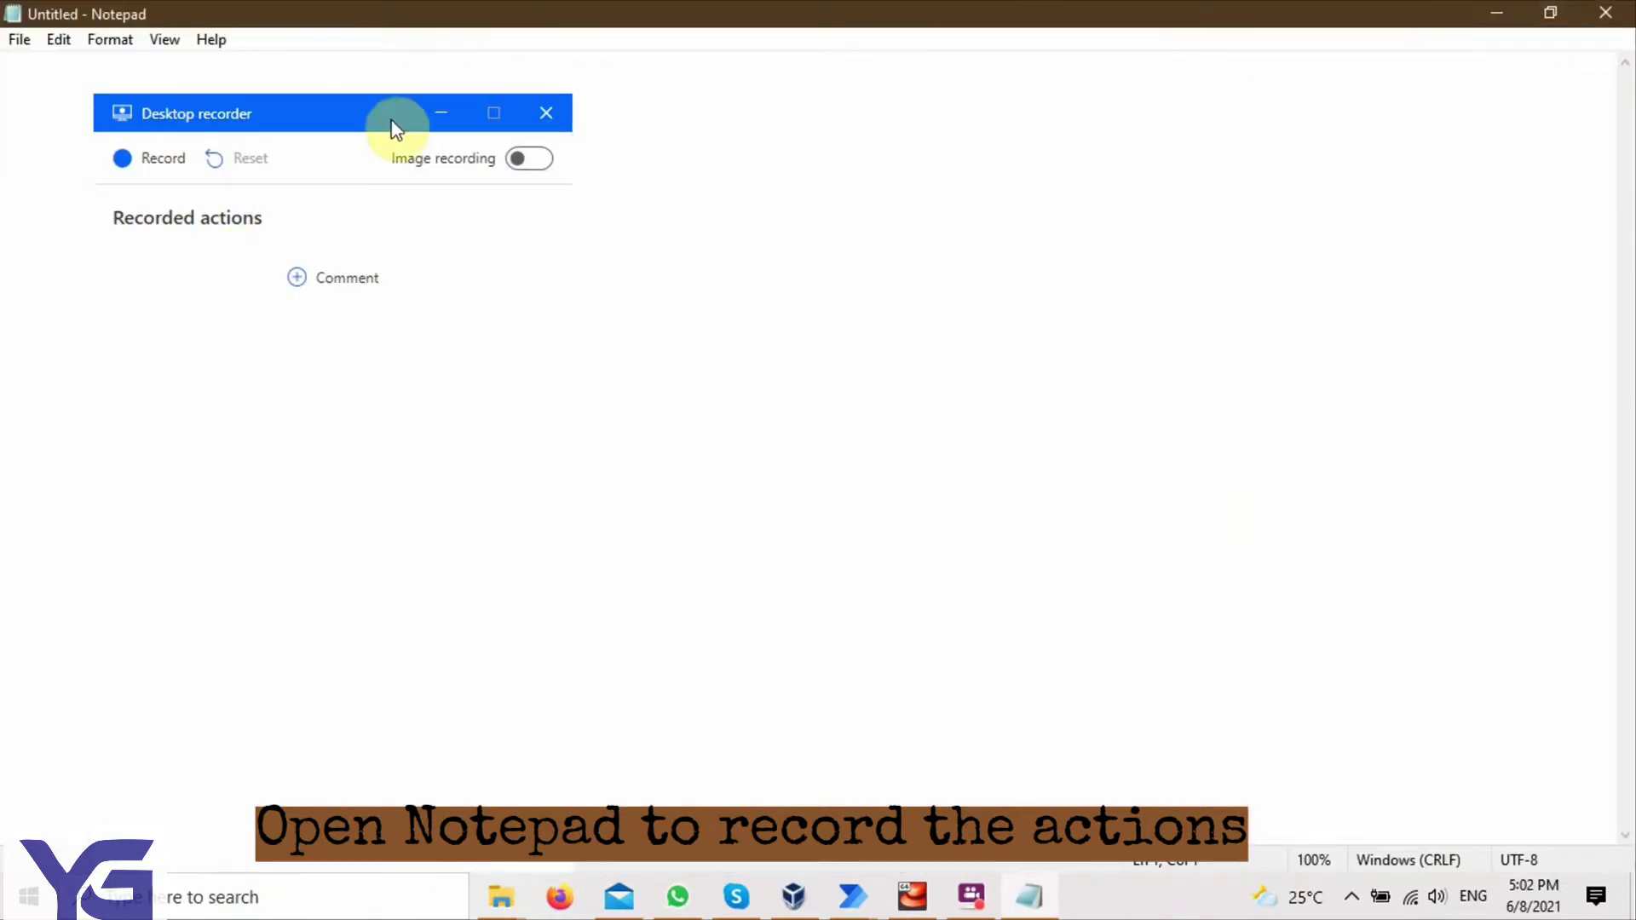
Step: Move the Desktop recorder window clear of Notepad's menus and first text line, and start recording
{"action": "left_click_drag", "start_coordinate": [393, 128], "coordinate": [1194, 120]}
{"action": "left_click", "coordinate": [1172, 71]}
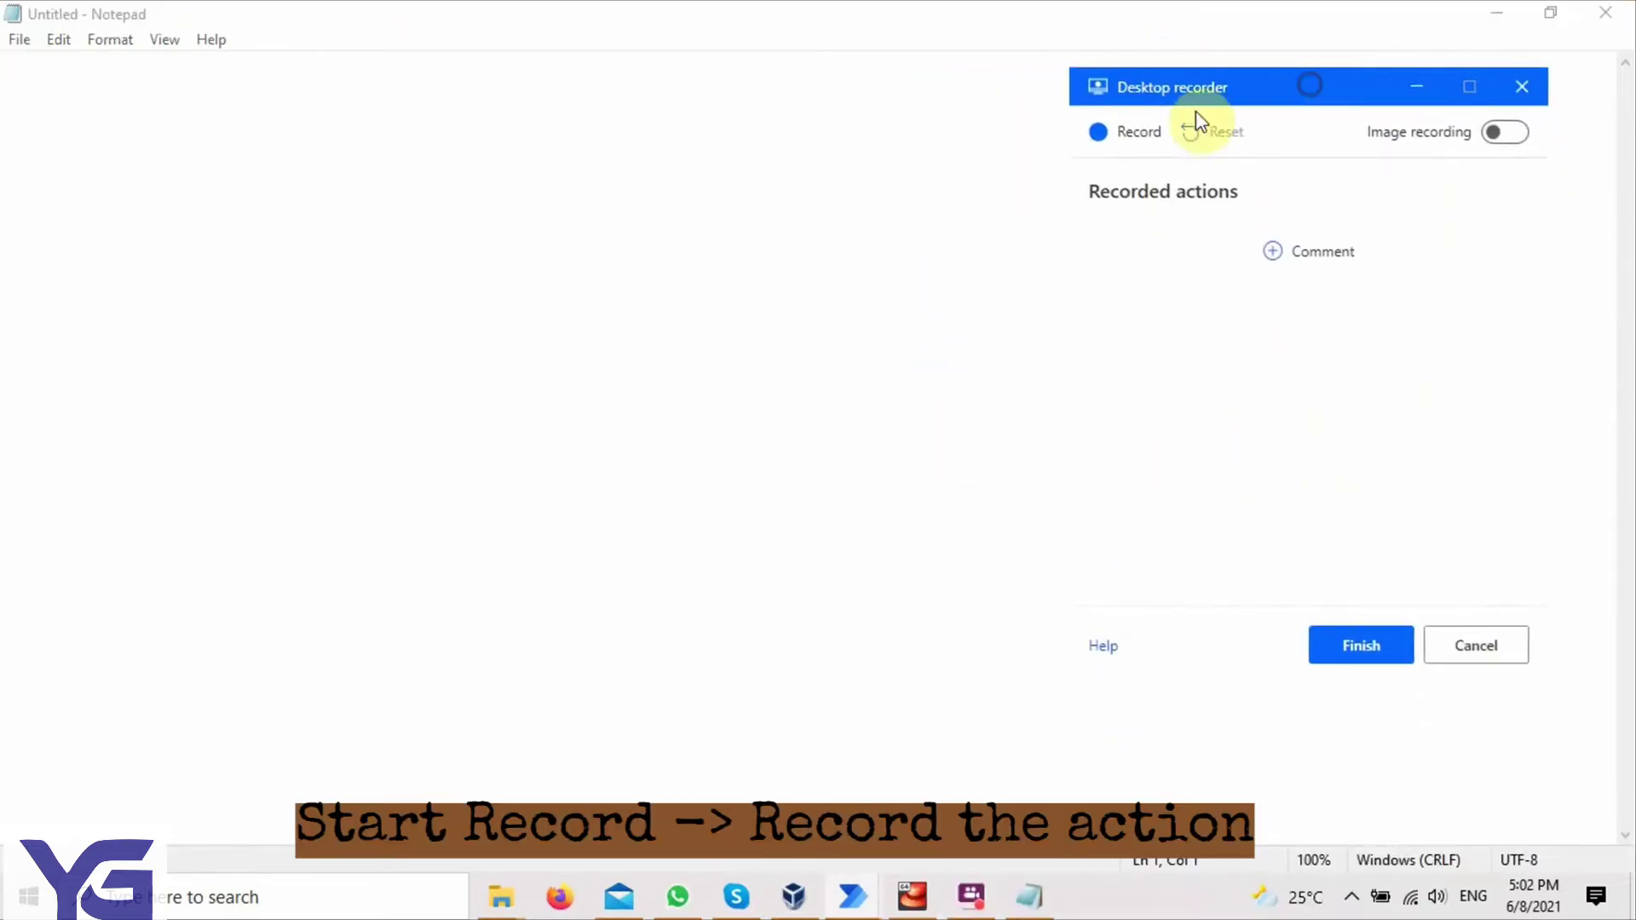
{"action": "left_click", "coordinate": [26, 100]}
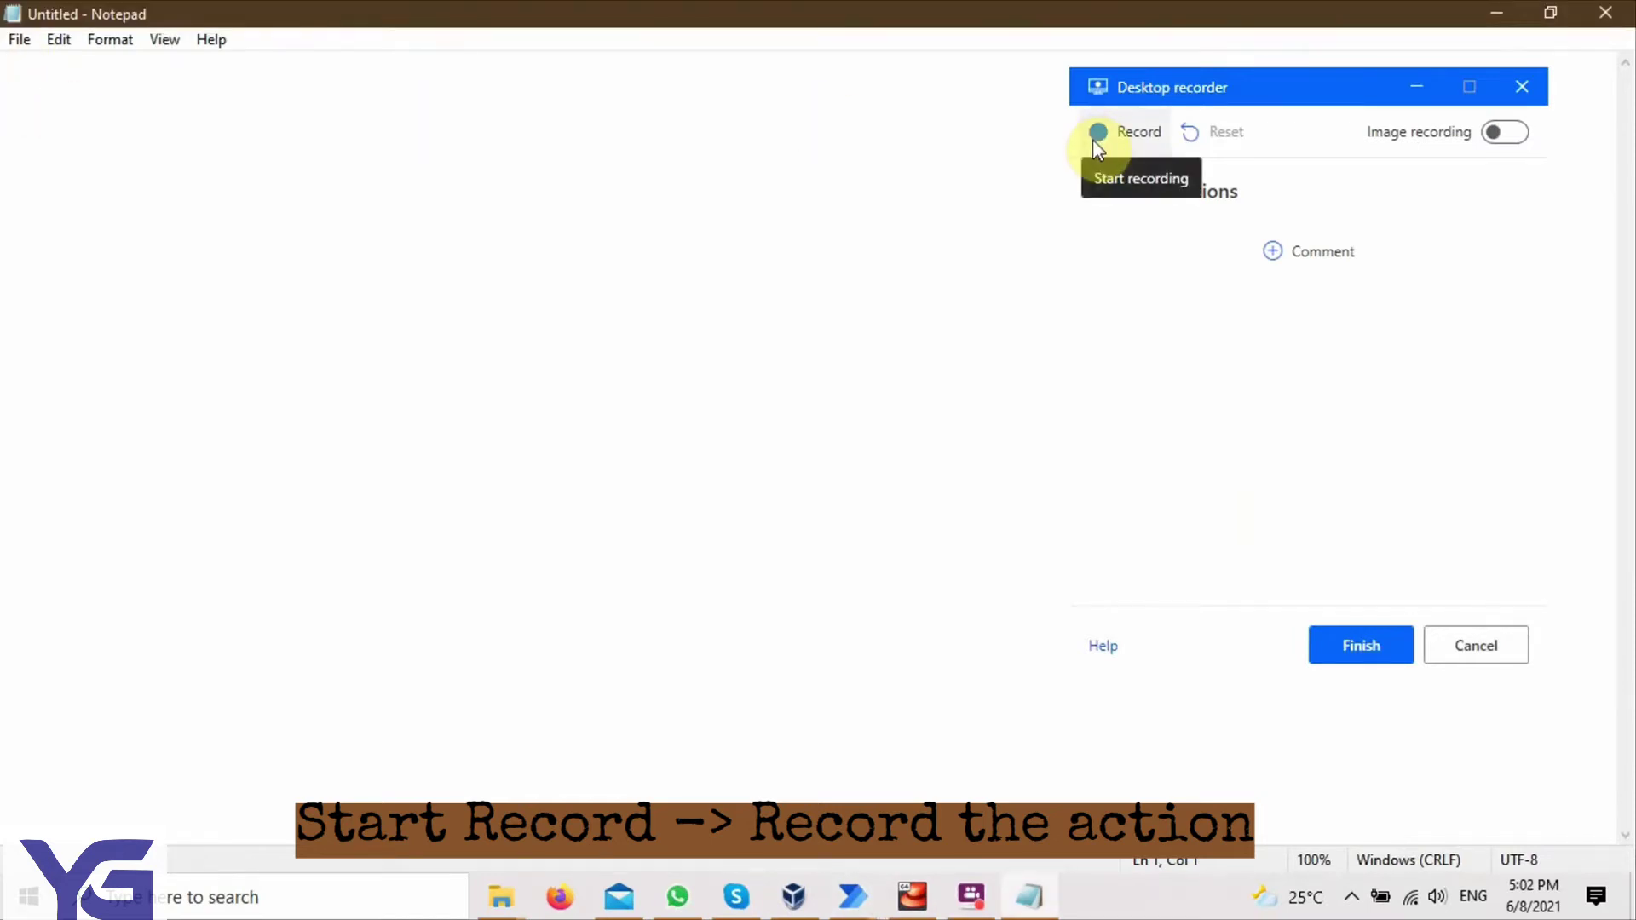
{"action": "left_click", "coordinate": [1101, 143]}
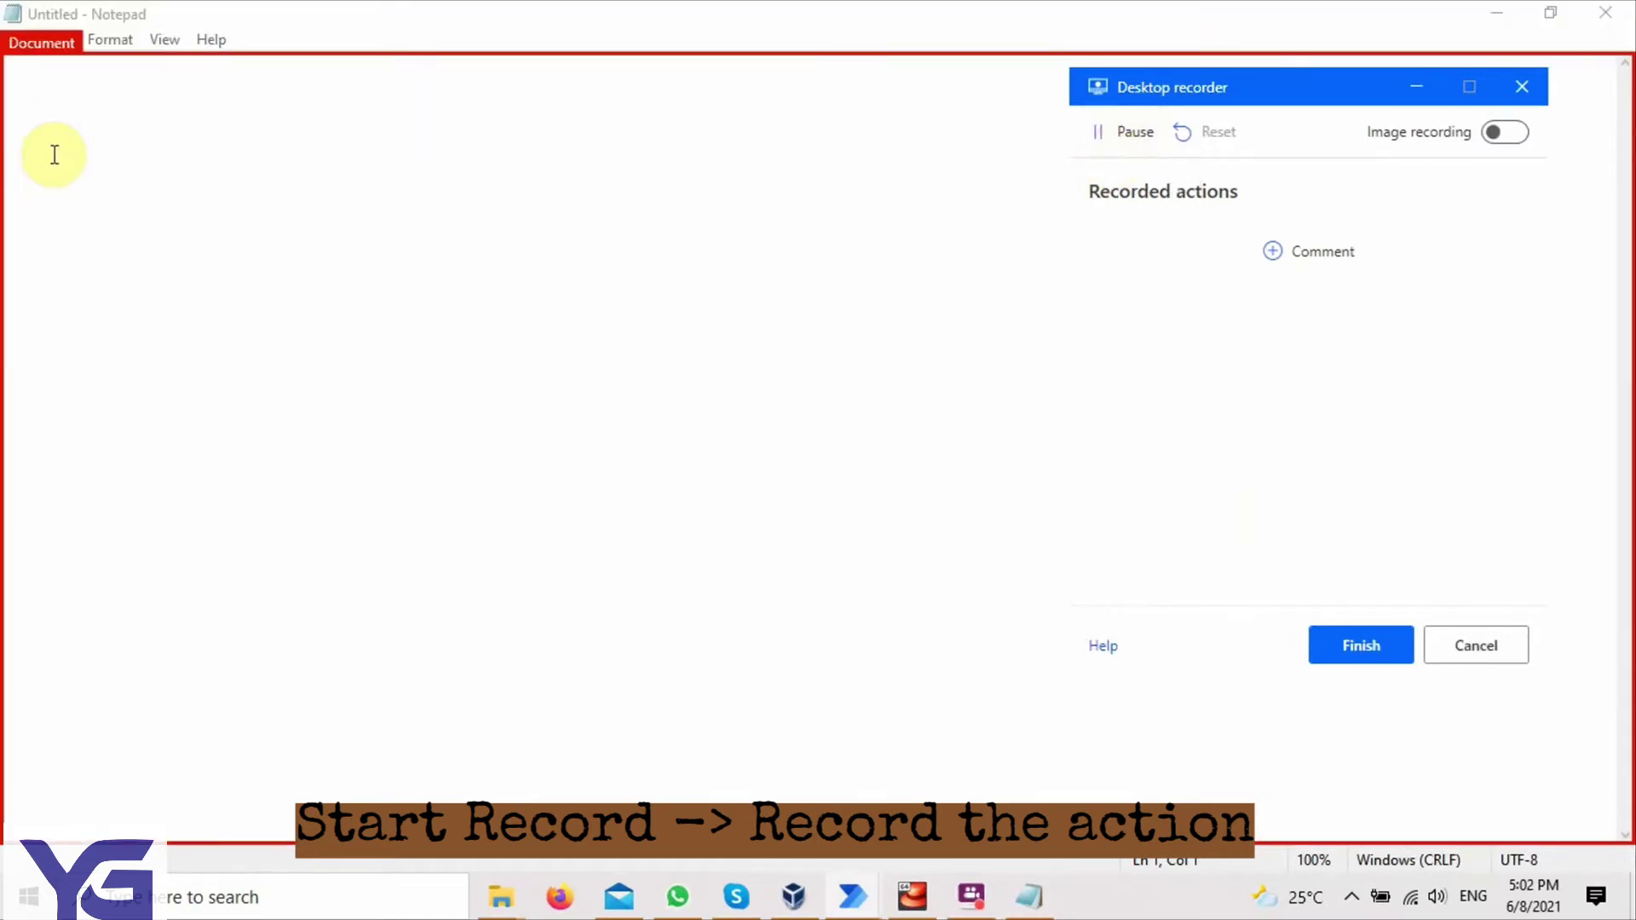
Step: Record entering the text "Hi , How are you?" in Notepad's text area
{"action": "left_click", "coordinate": [43, 85]}
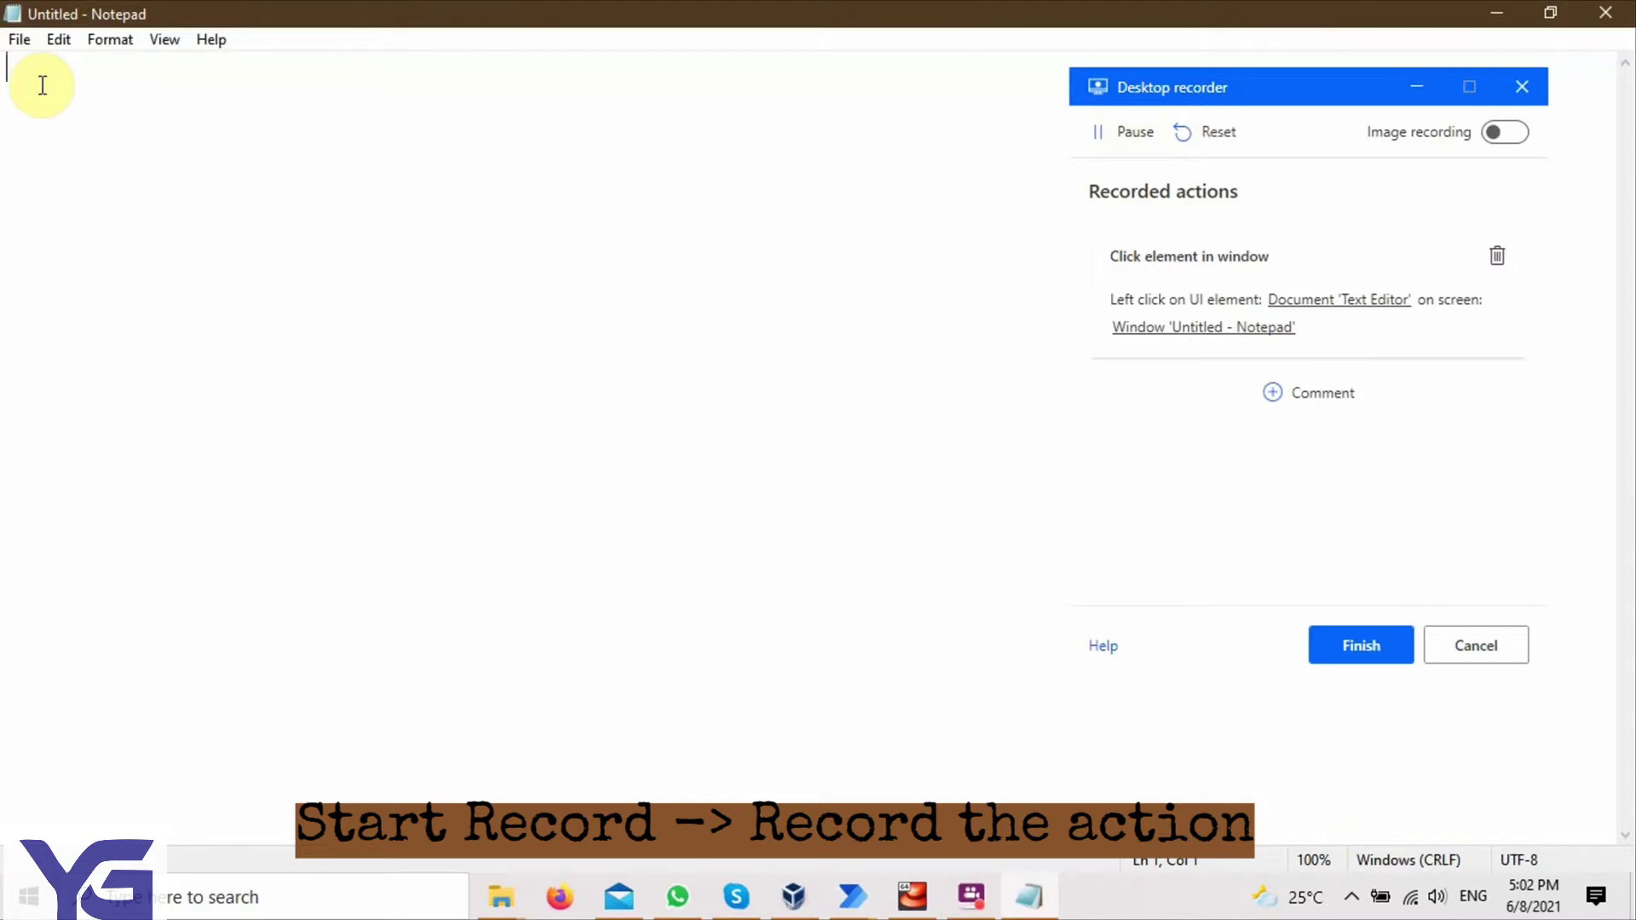
{"action": "type", "text": "Hi"}
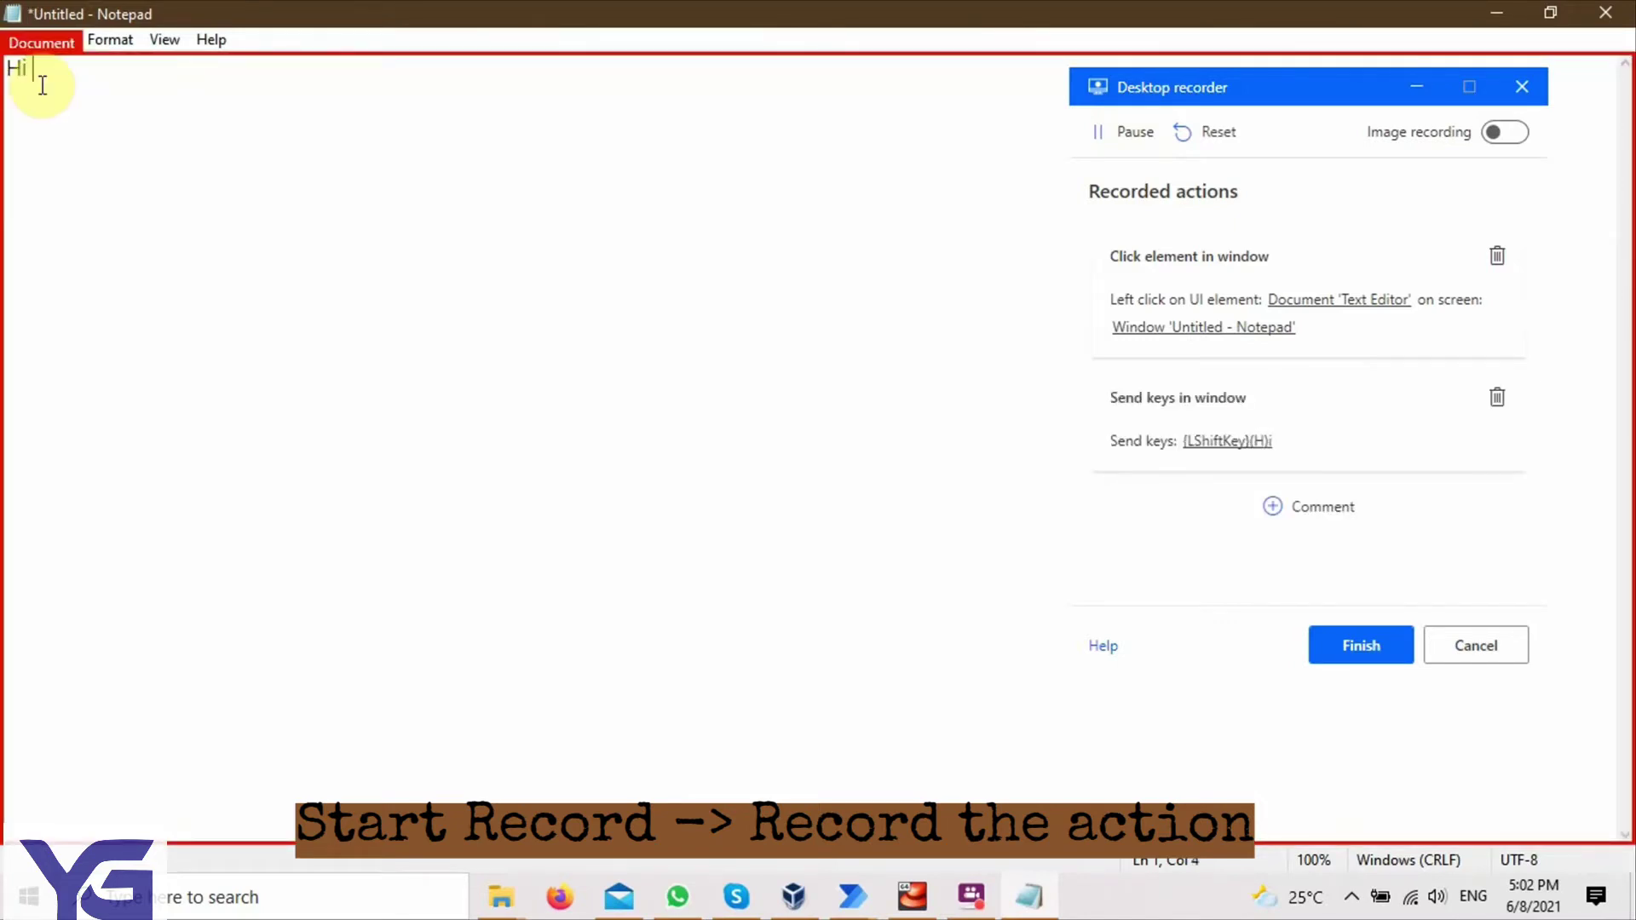
{"action": "type", "text": " , How "}
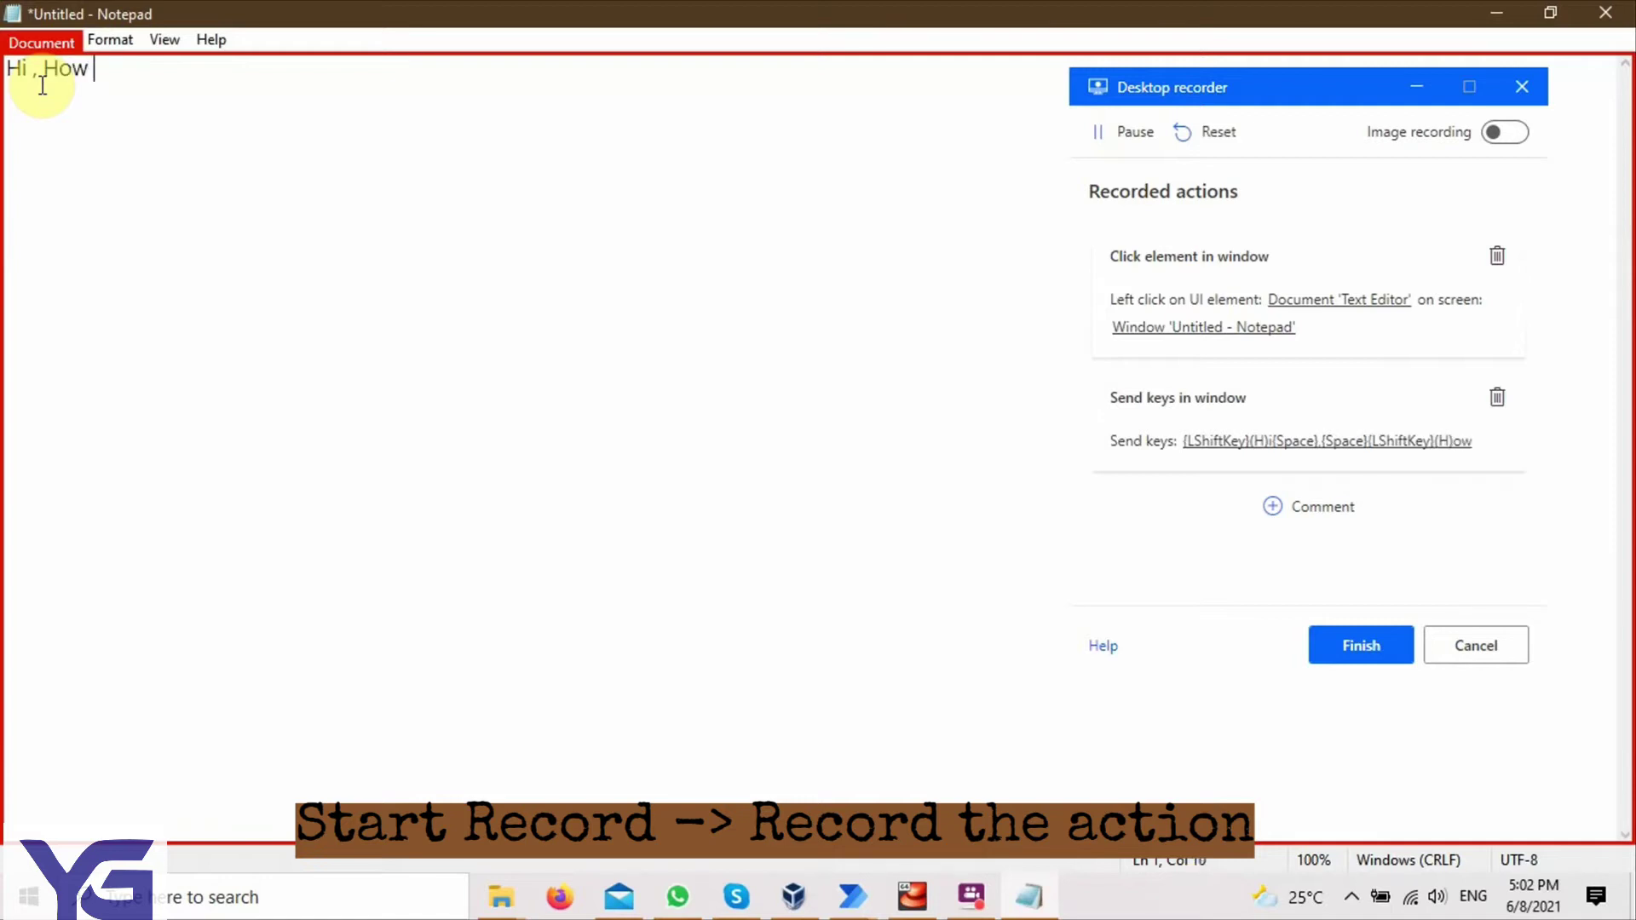
{"action": "type", "text": "are you"}
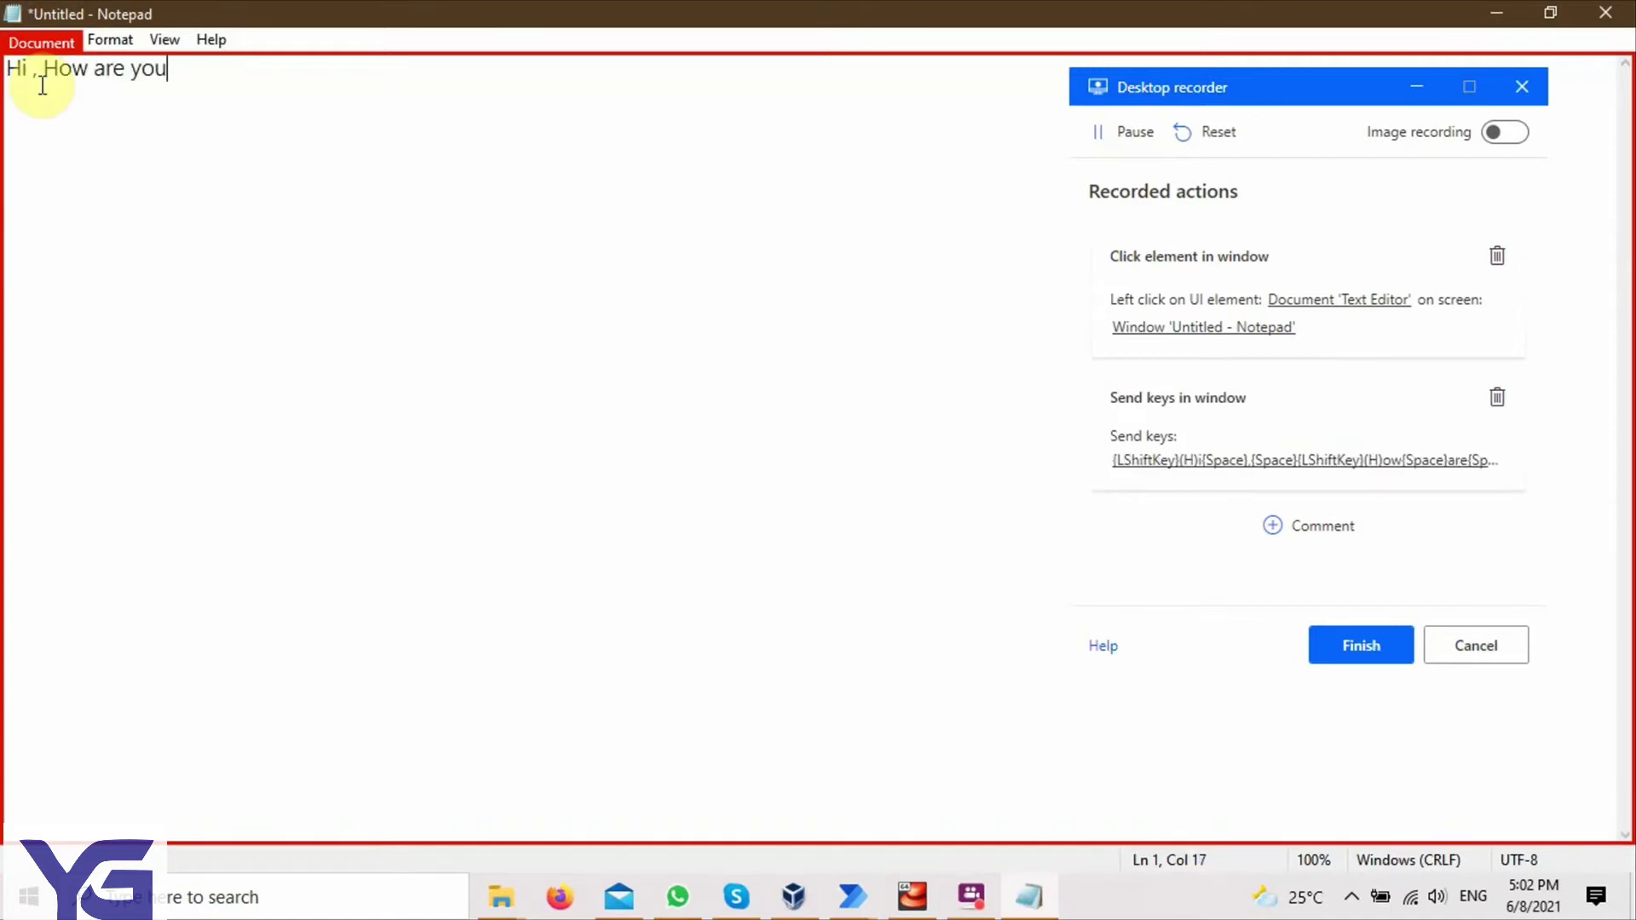
{"action": "type", "text": "?"}
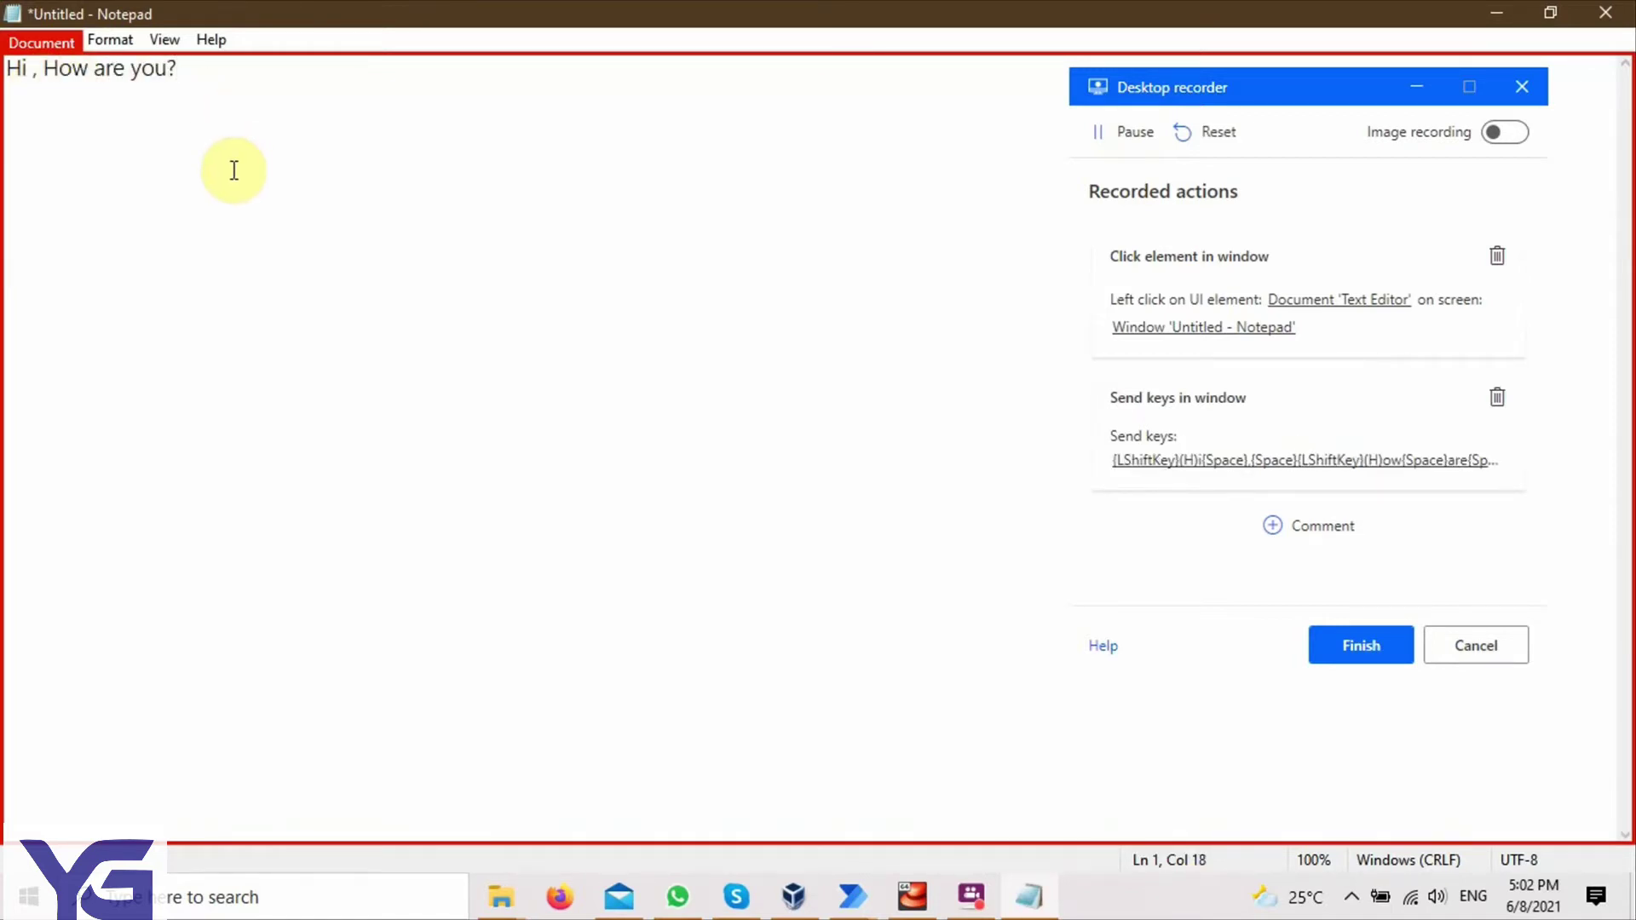
Step: Record saving the Notepad document on the Desktop with Save As under the file name HelloFile4
{"action": "left_click", "coordinate": [19, 41]}
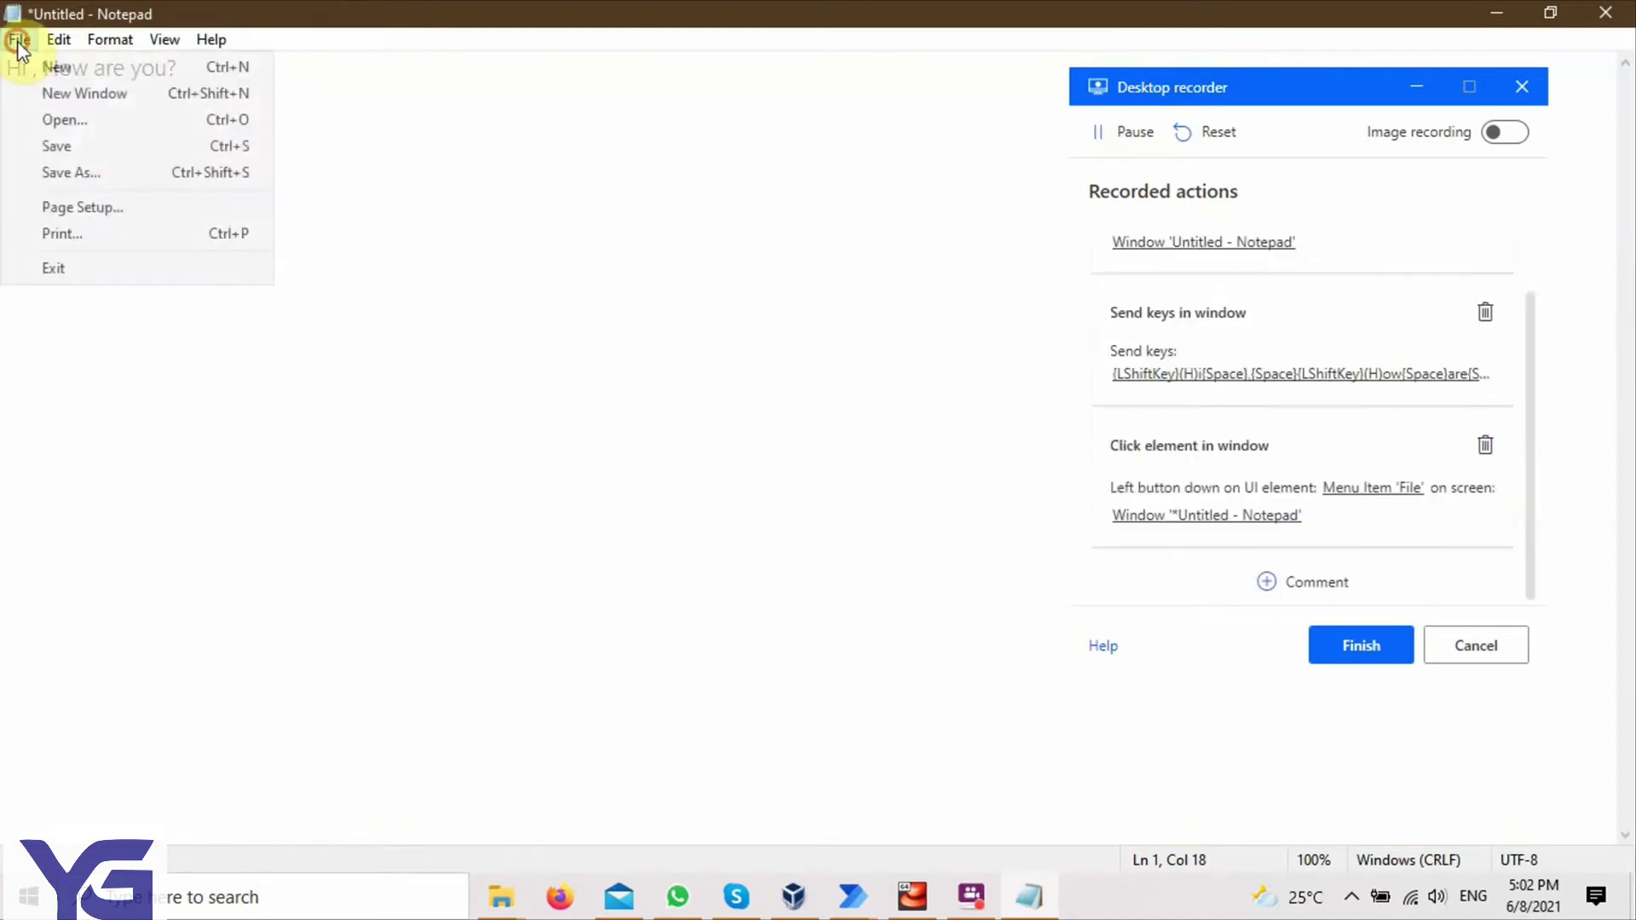
{"action": "left_click", "coordinate": [96, 171]}
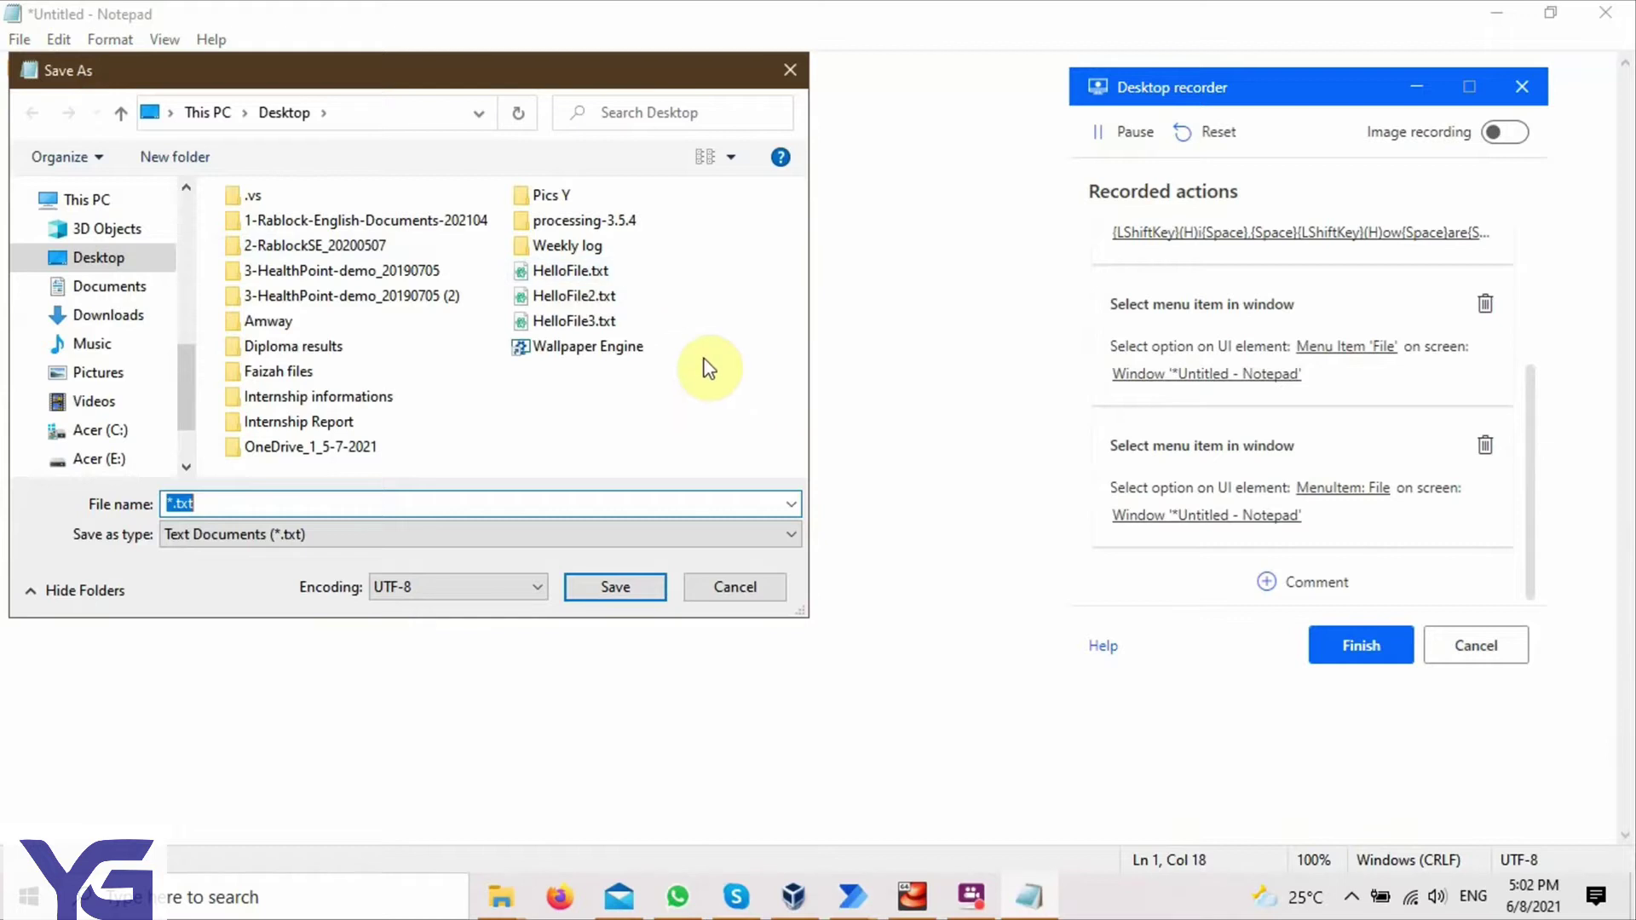
{"action": "type", "text": "H"}
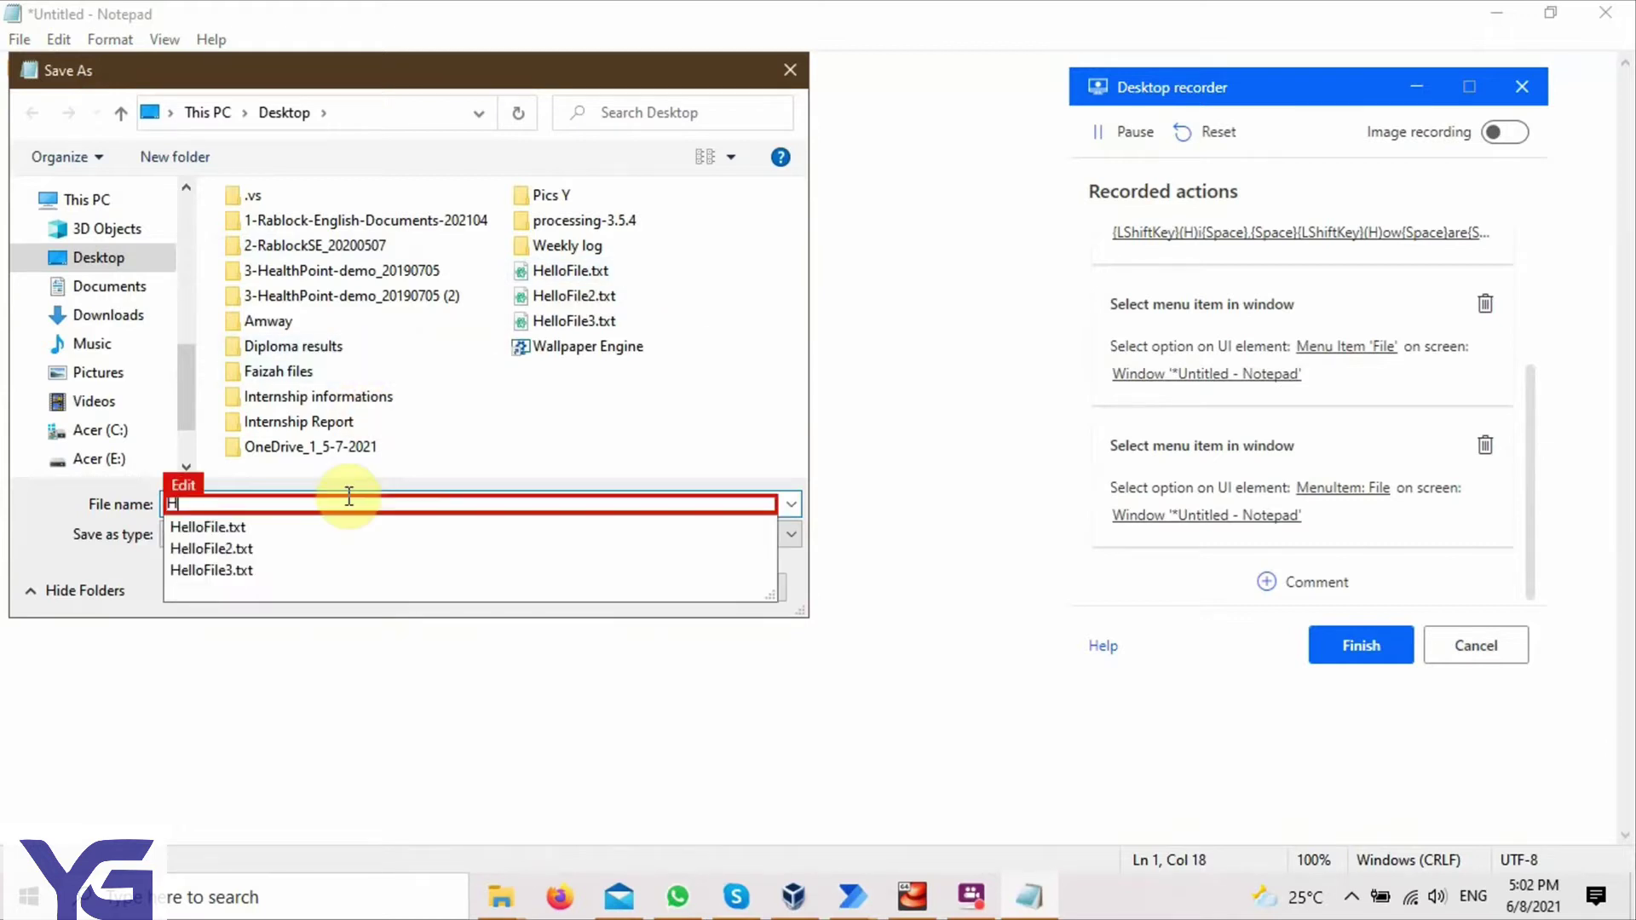
{"action": "type", "text": "ello"}
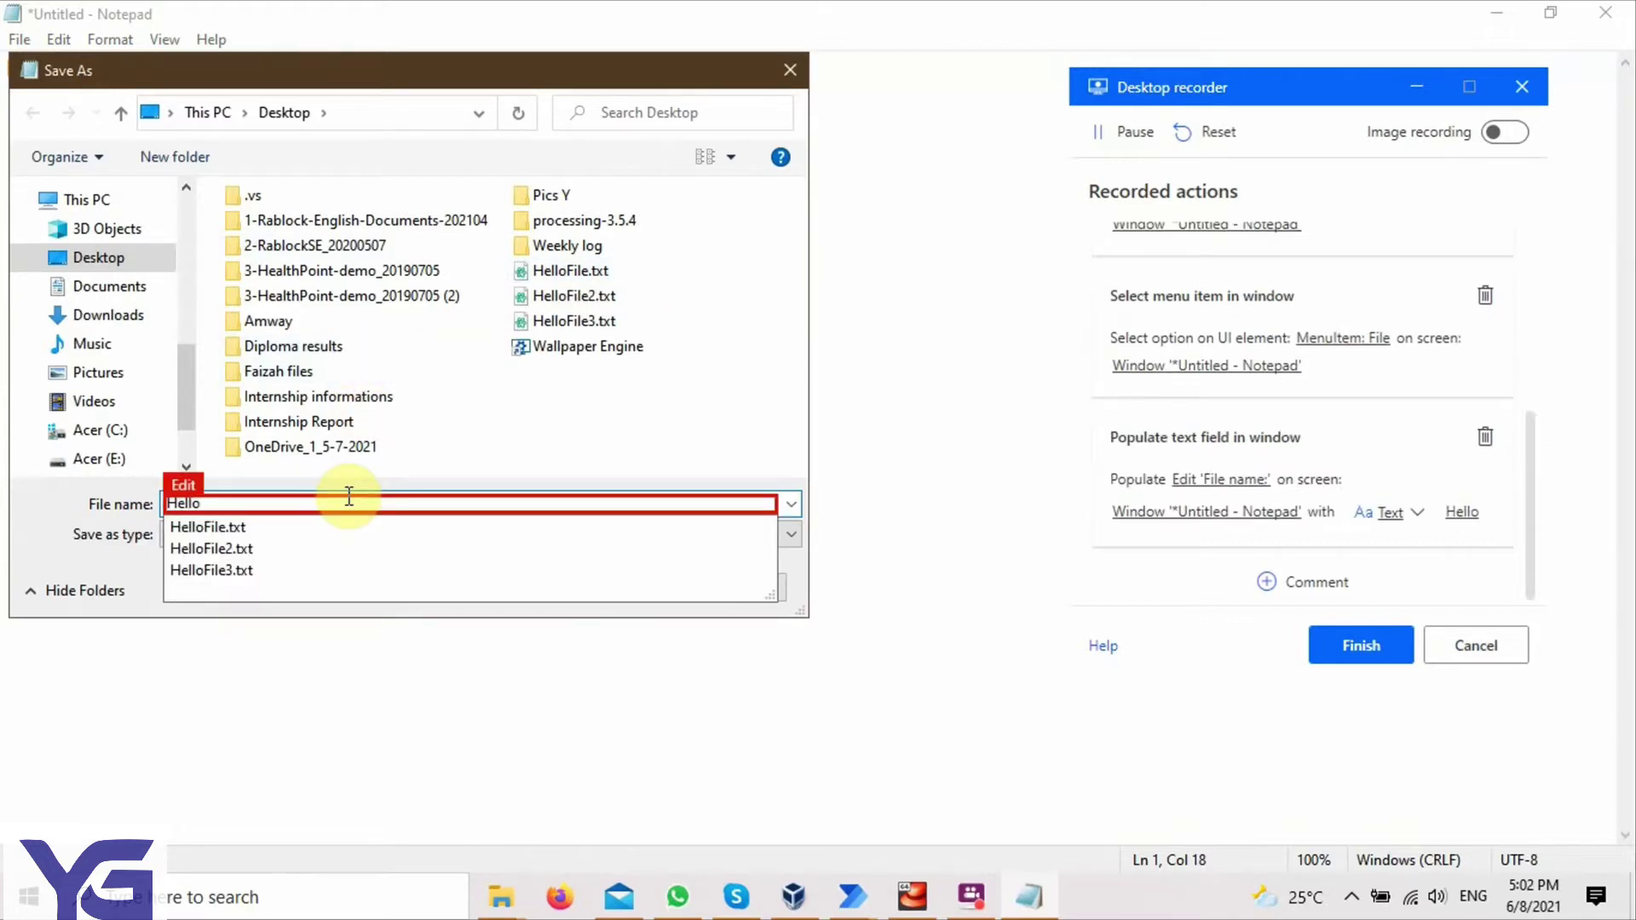
{"action": "type", "text": "Fi"}
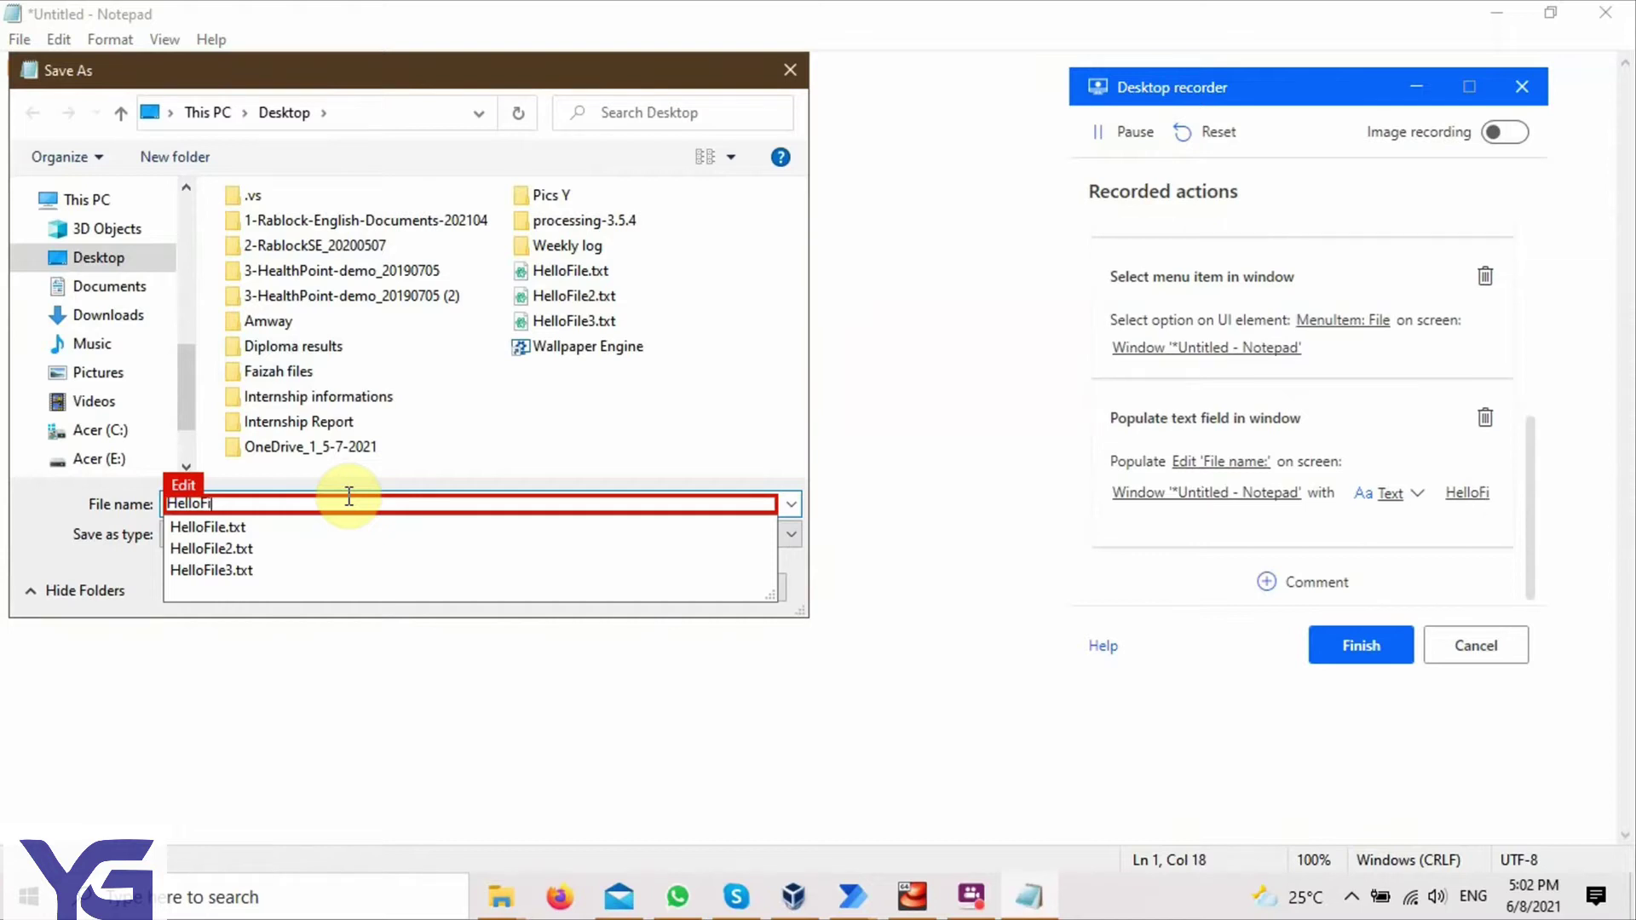
{"action": "type", "text": "le4"}
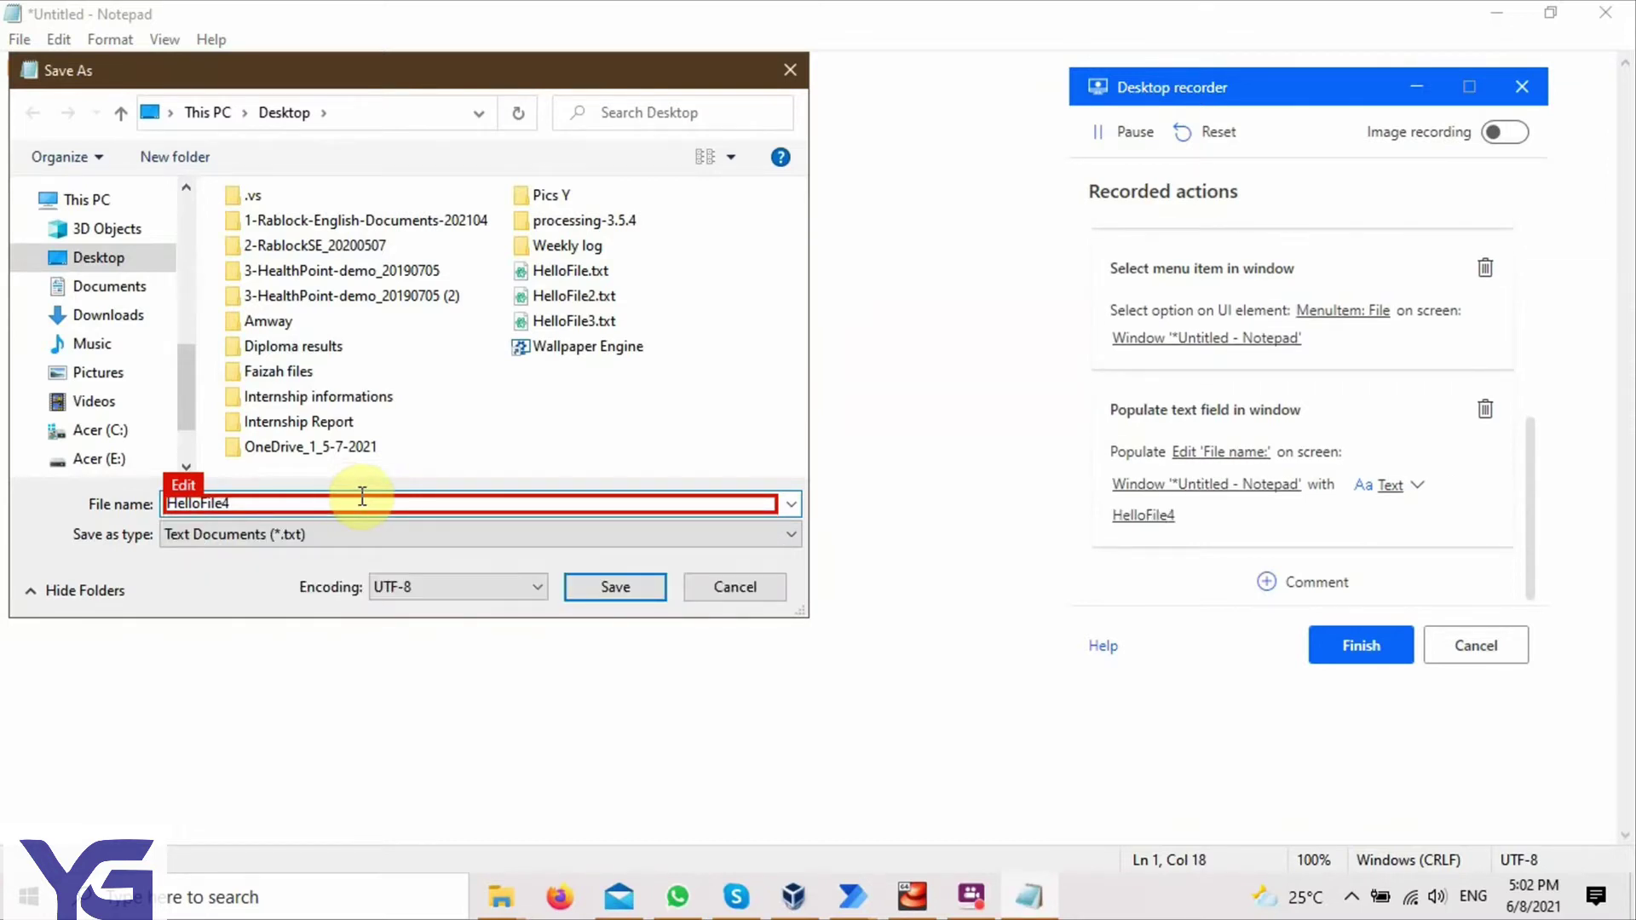
{"action": "left_click", "coordinate": [604, 589]}
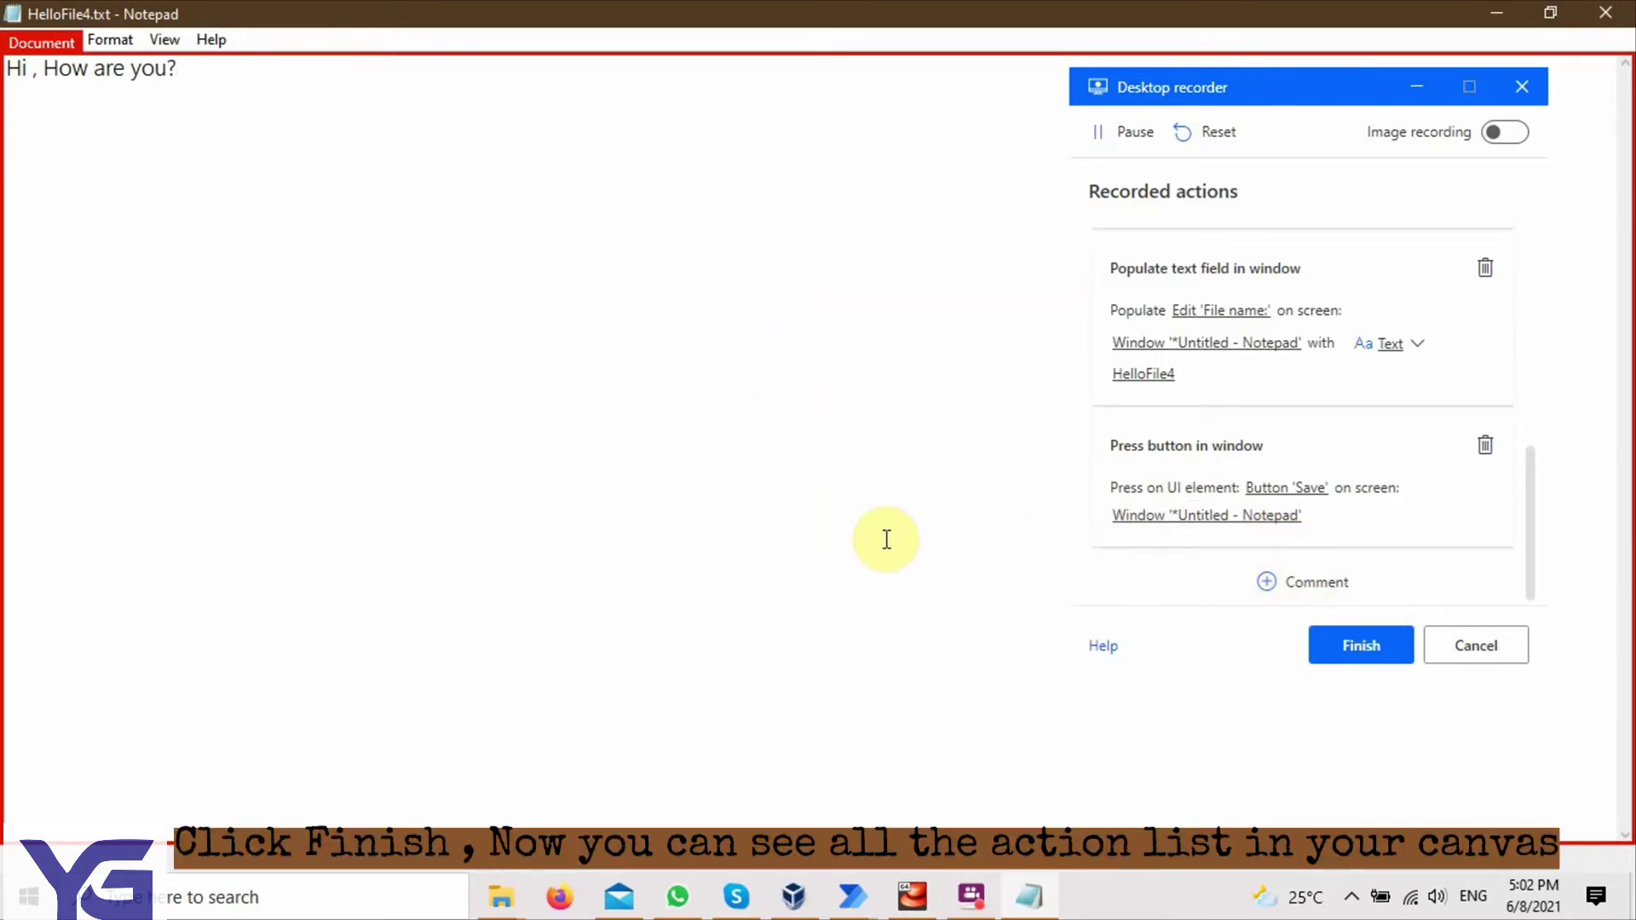
Step: Finish the desktop recording and look over the generated actions in the Main subflow
{"action": "left_click", "coordinate": [1323, 656]}
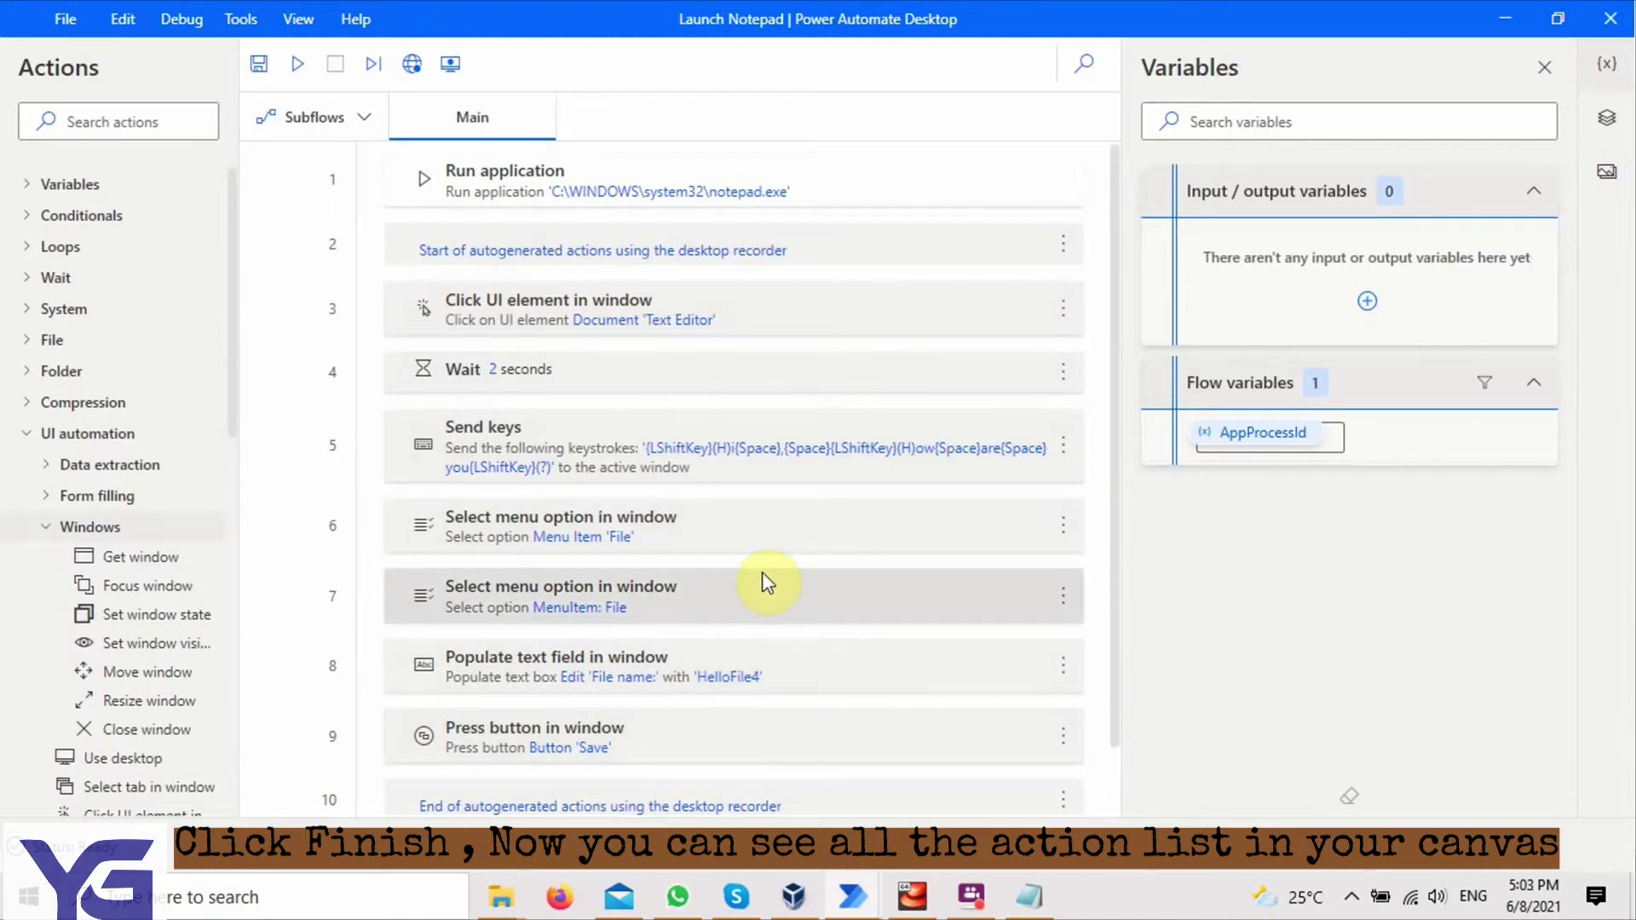
{"action": "scroll", "coordinate": [731, 667], "scroll_direction": "down", "scroll_amount": 1}
{"action": "scroll", "coordinate": [682, 613], "scroll_direction": "up", "scroll_amount": 1}
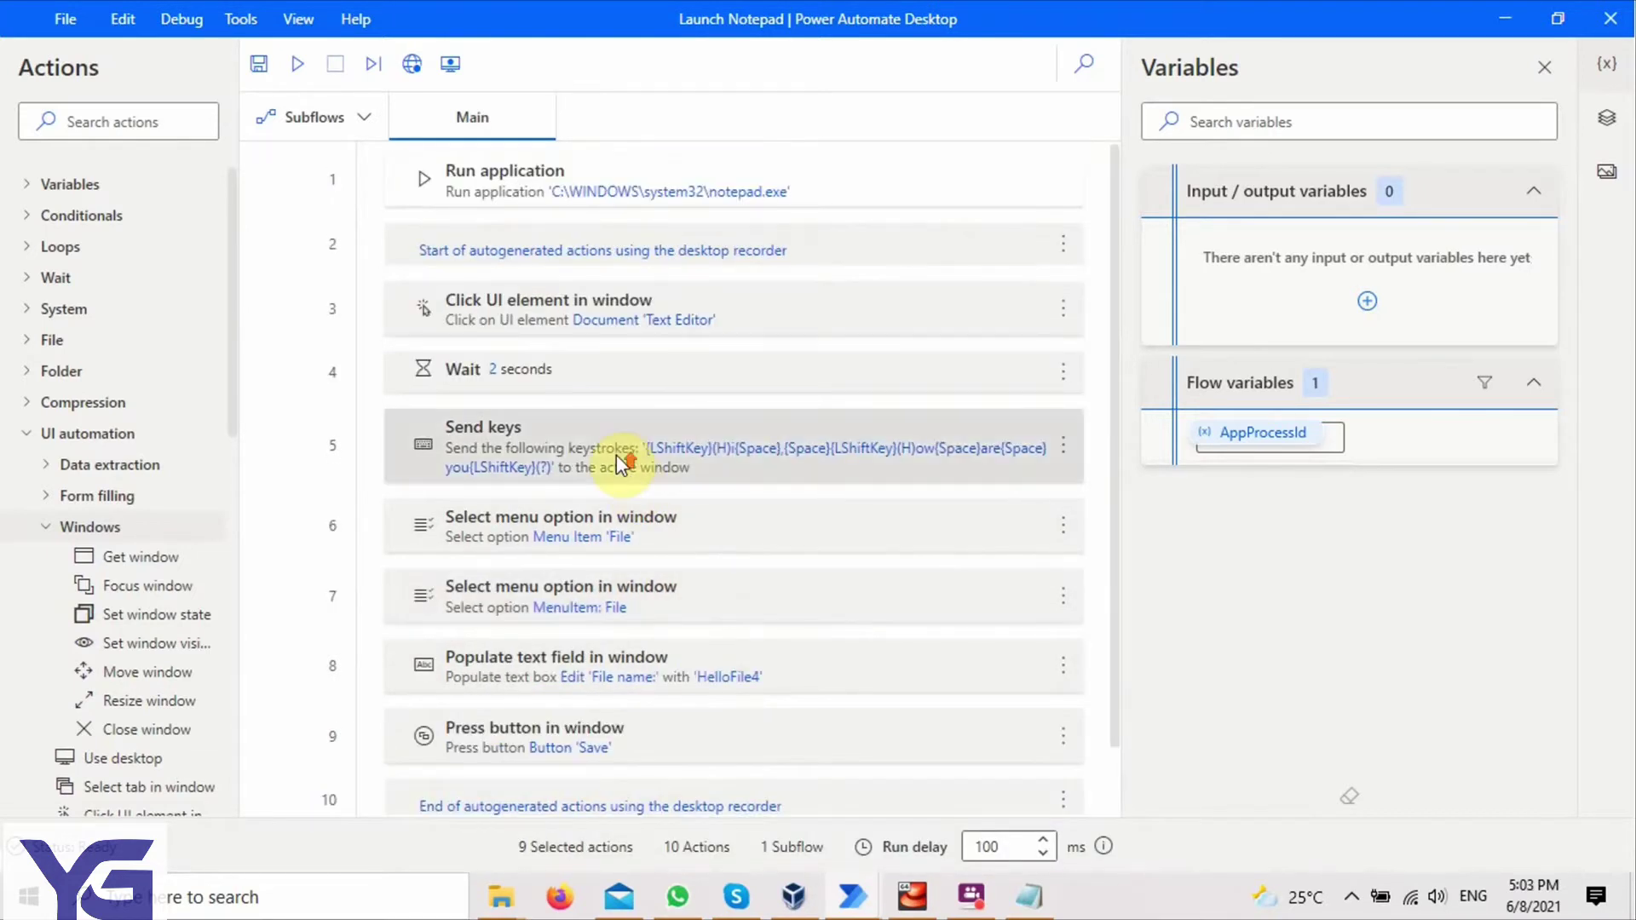
{"action": "scroll", "coordinate": [693, 573], "scroll_direction": "down", "scroll_amount": 1}
{"action": "scroll", "coordinate": [648, 454], "scroll_direction": "up", "scroll_amount": 1}
Step: Add a Loop from 1 to 10 with increment 1 after the Wait action, and move the Send keys action inside it
{"action": "left_click", "coordinate": [24, 247]}
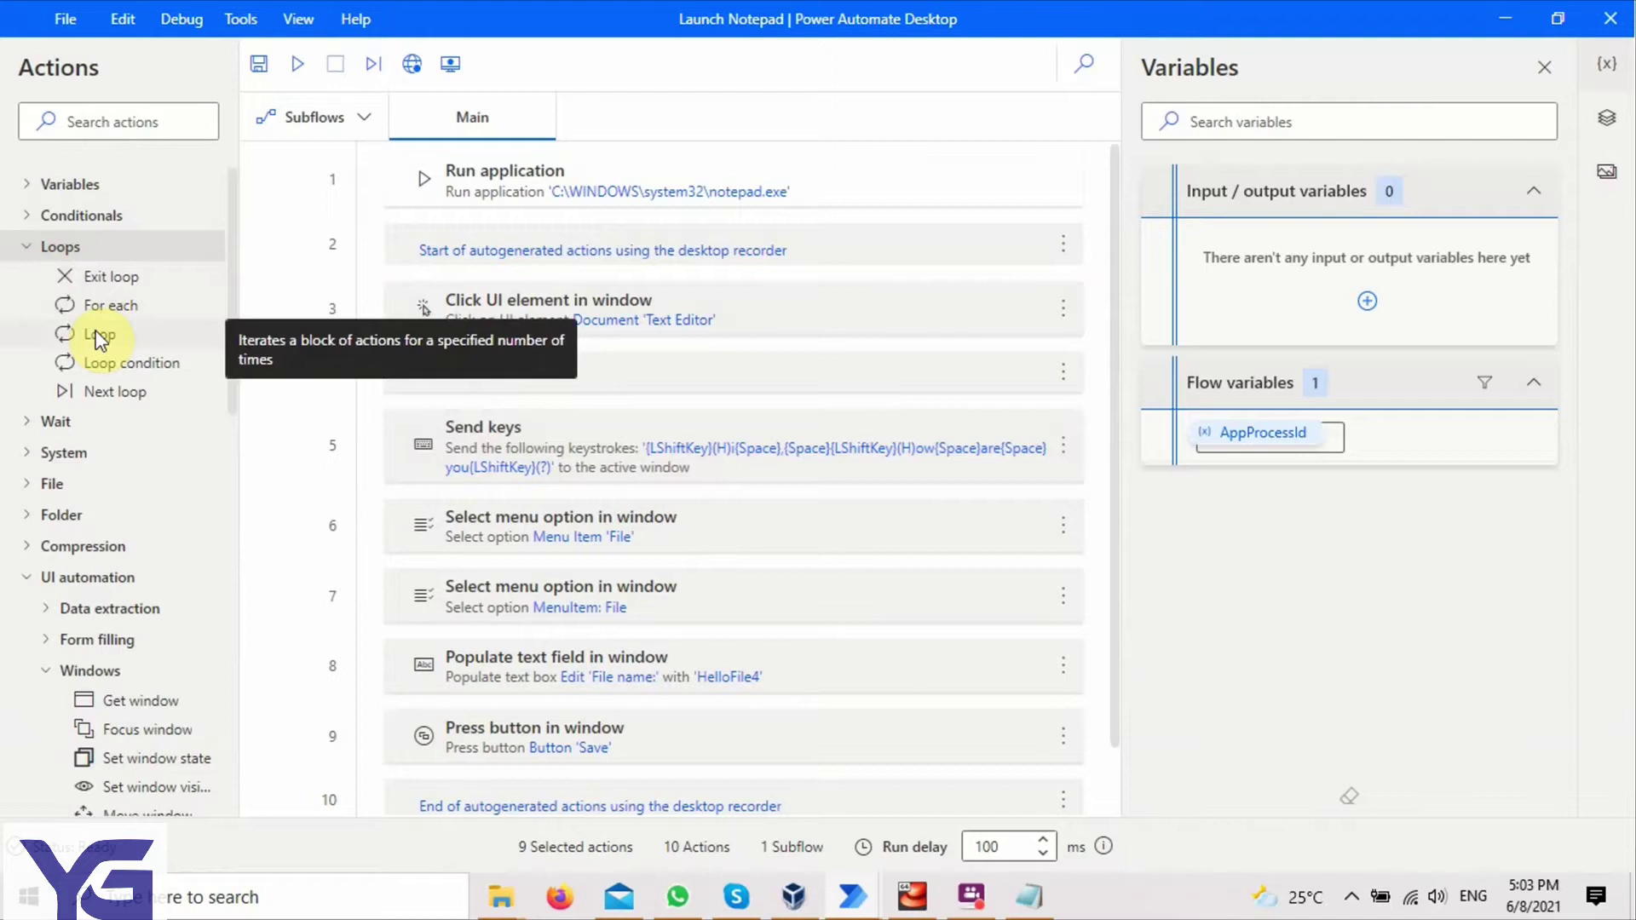
{"action": "left_click_drag", "start_coordinate": [101, 334], "coordinate": [487, 414]}
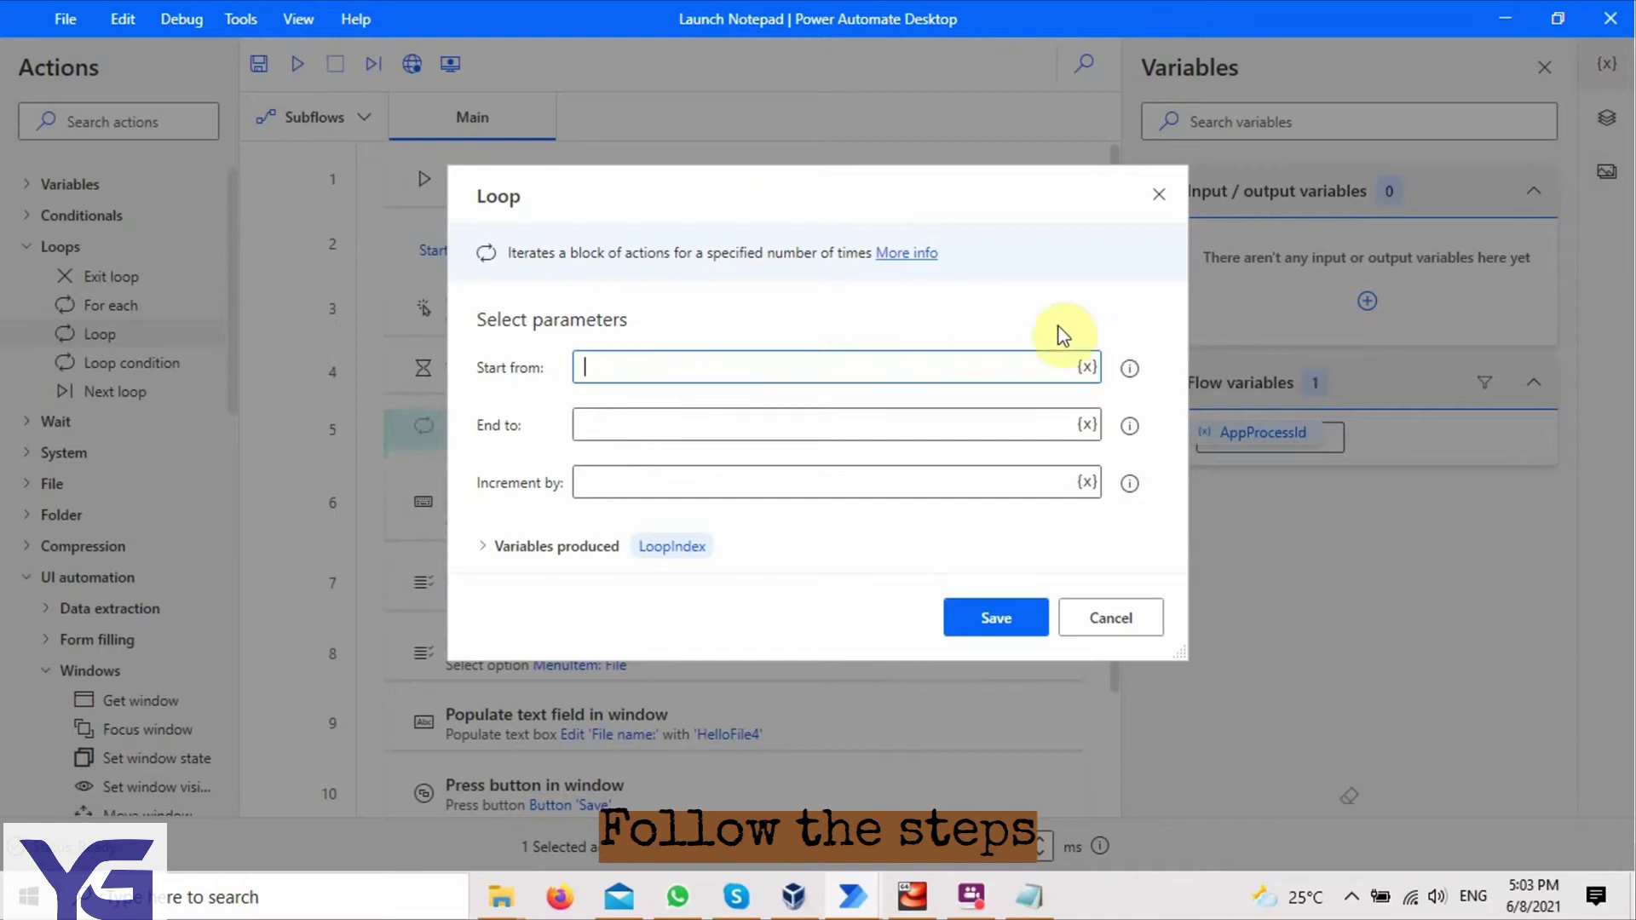
{"action": "type", "text": "1"}
{"action": "left_click", "coordinate": [690, 425]}
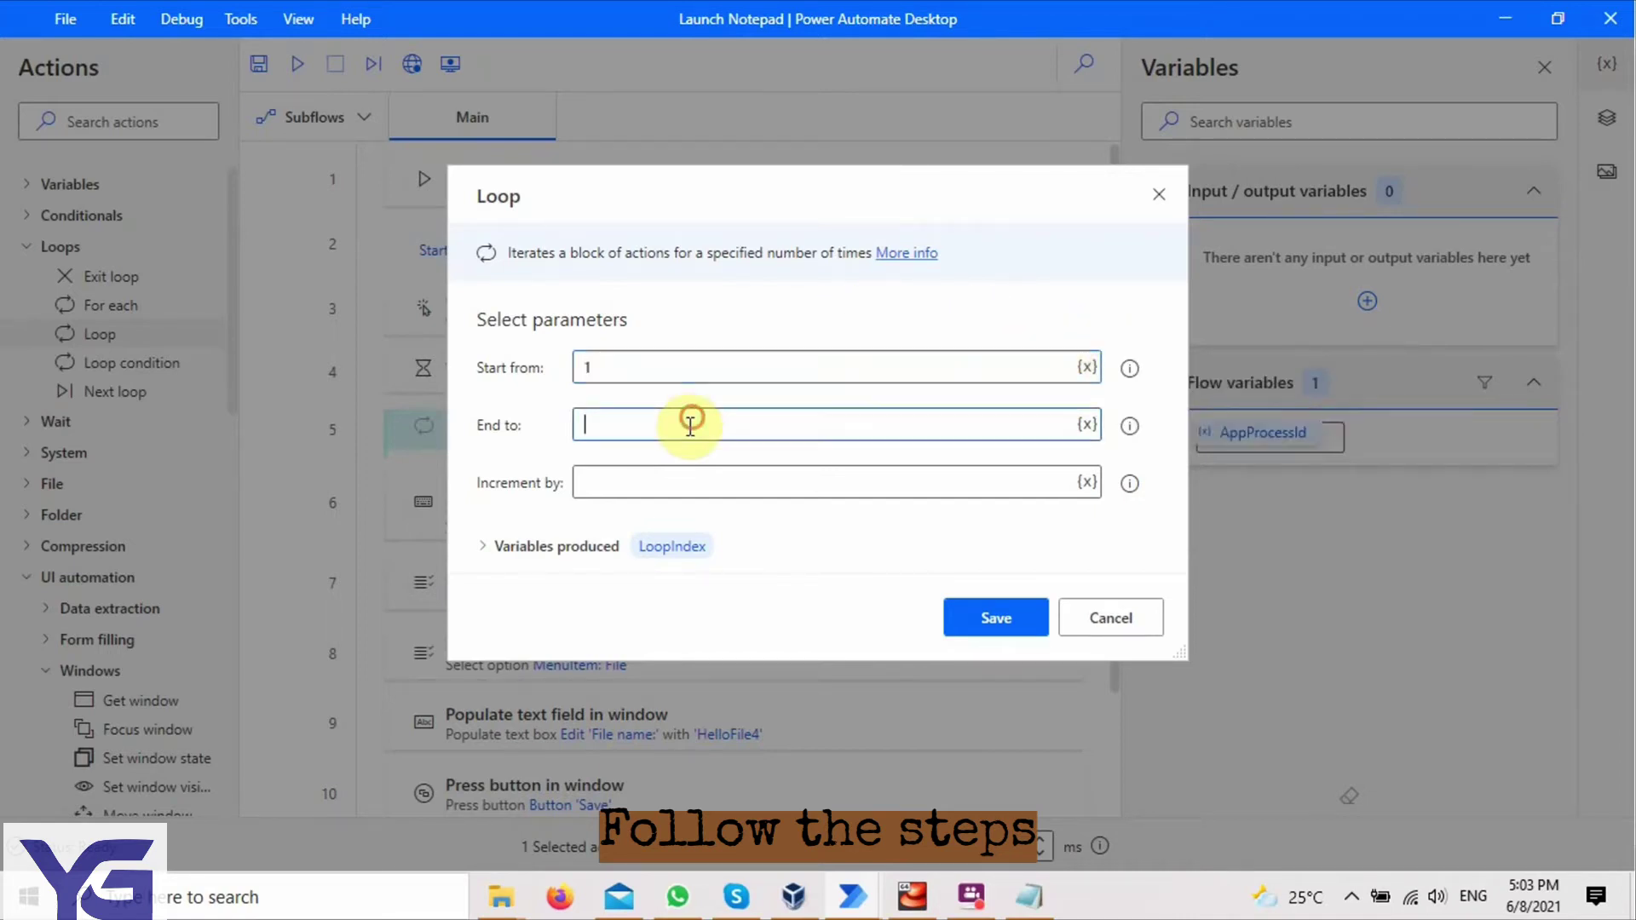
{"action": "type", "text": "10"}
{"action": "left_click", "coordinate": [679, 480]}
{"action": "type", "text": "1"}
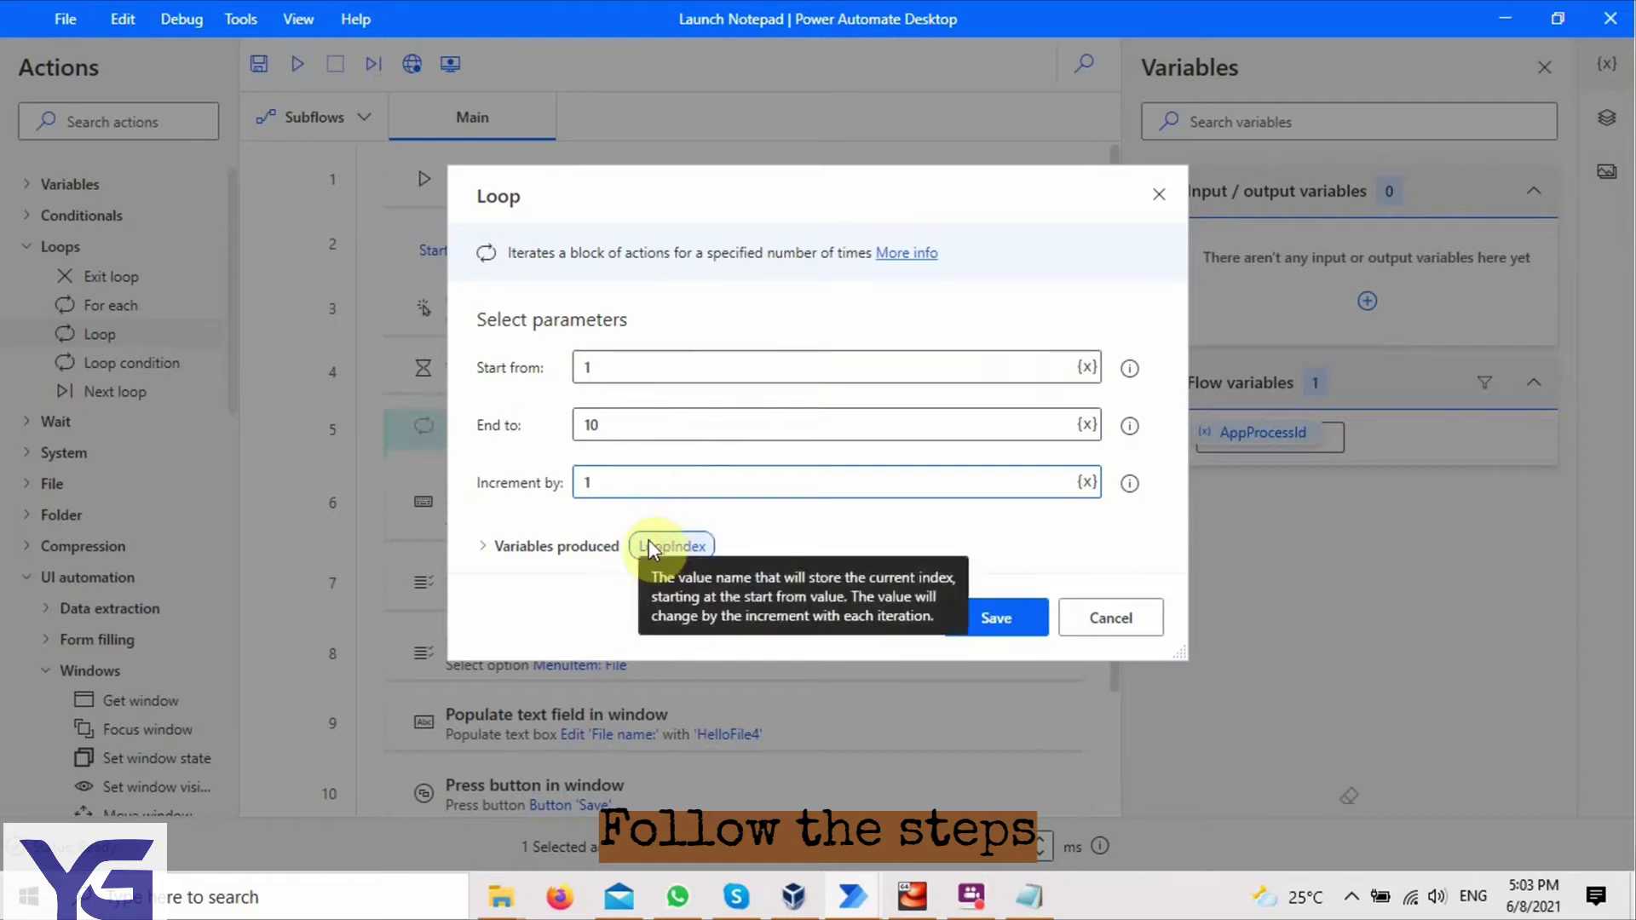
{"action": "left_click", "coordinate": [956, 622]}
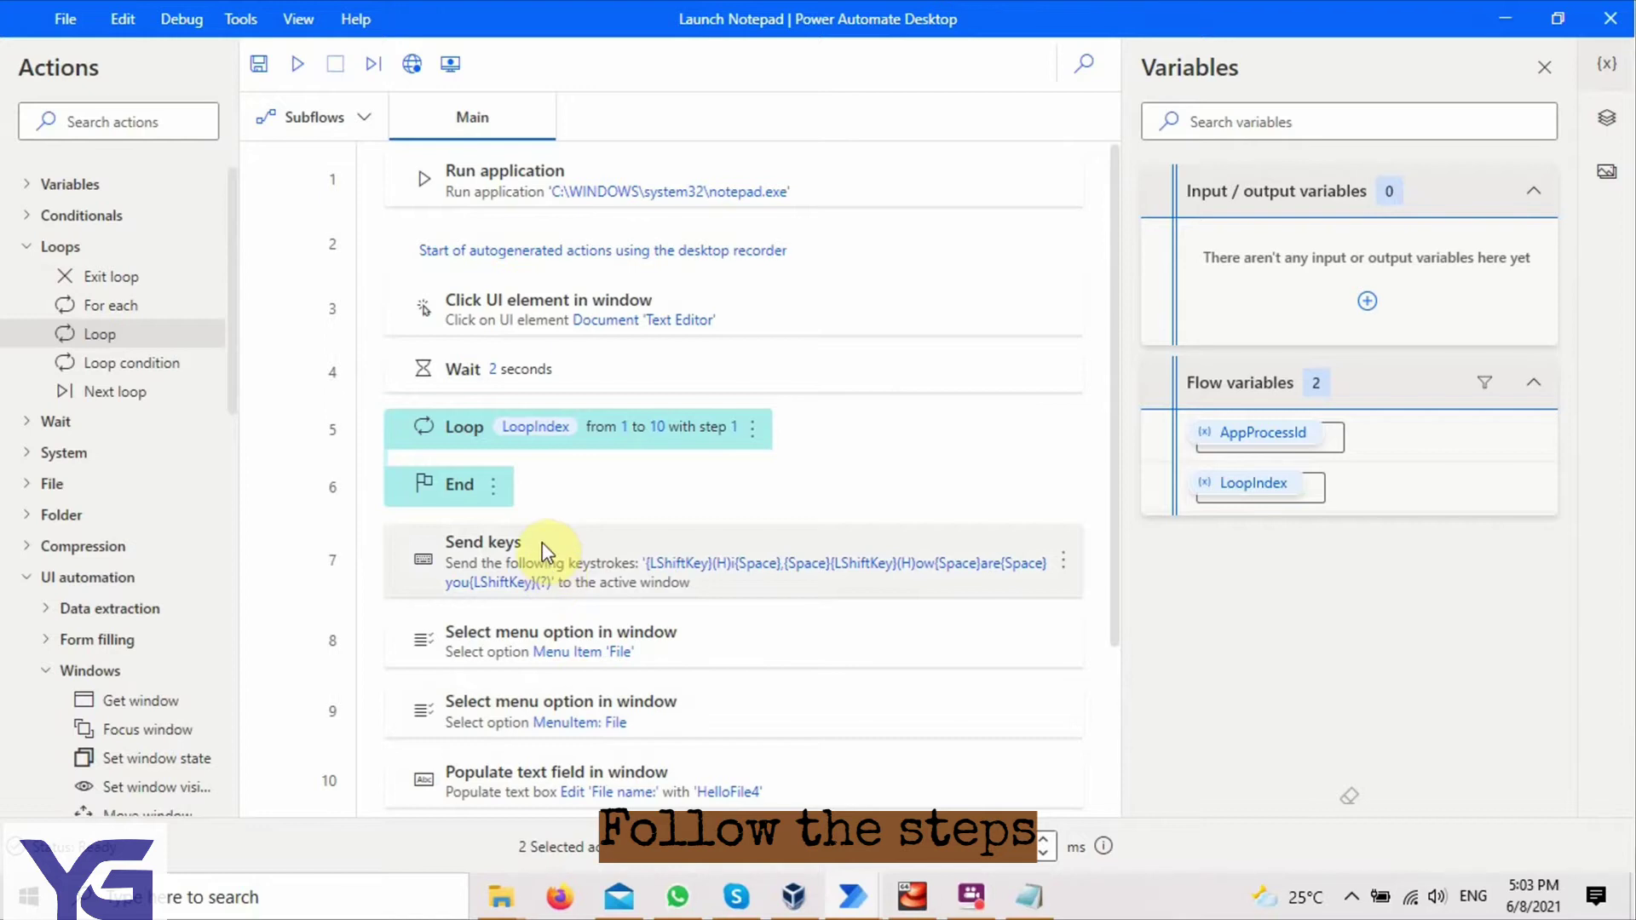
{"action": "left_click_drag", "start_coordinate": [542, 542], "coordinate": [588, 471]}
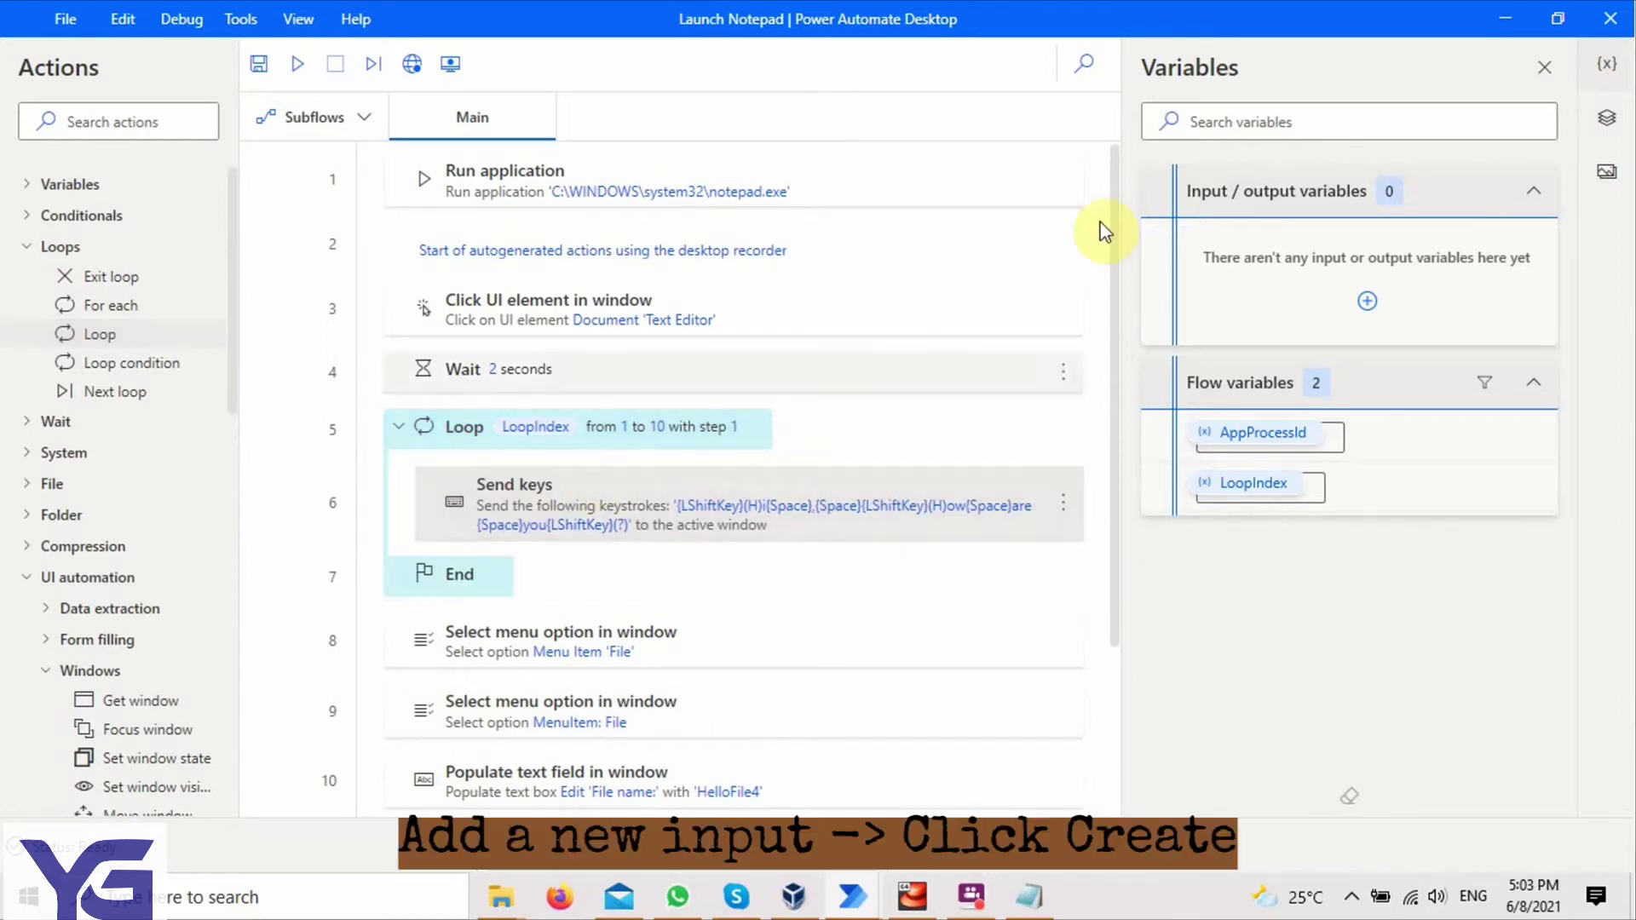
Step: Create a text input variable named NewInput1 with the default value "Hi! How are you?"
{"action": "left_click", "coordinate": [1367, 305]}
{"action": "left_click", "coordinate": [1371, 356]}
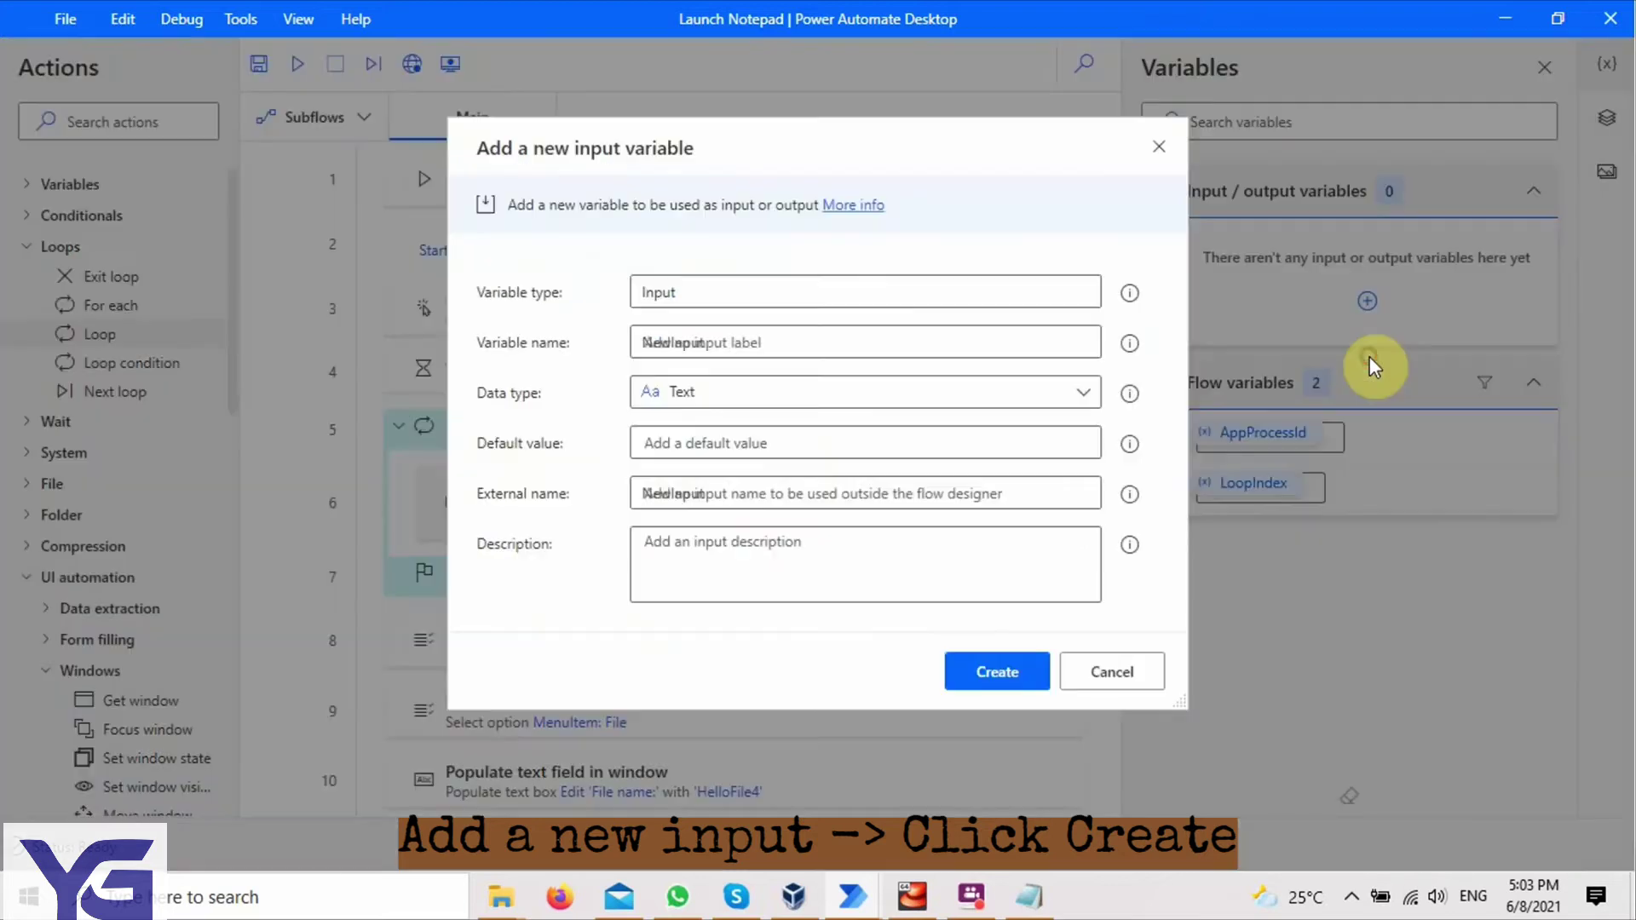
{"action": "left_click", "coordinate": [722, 338]}
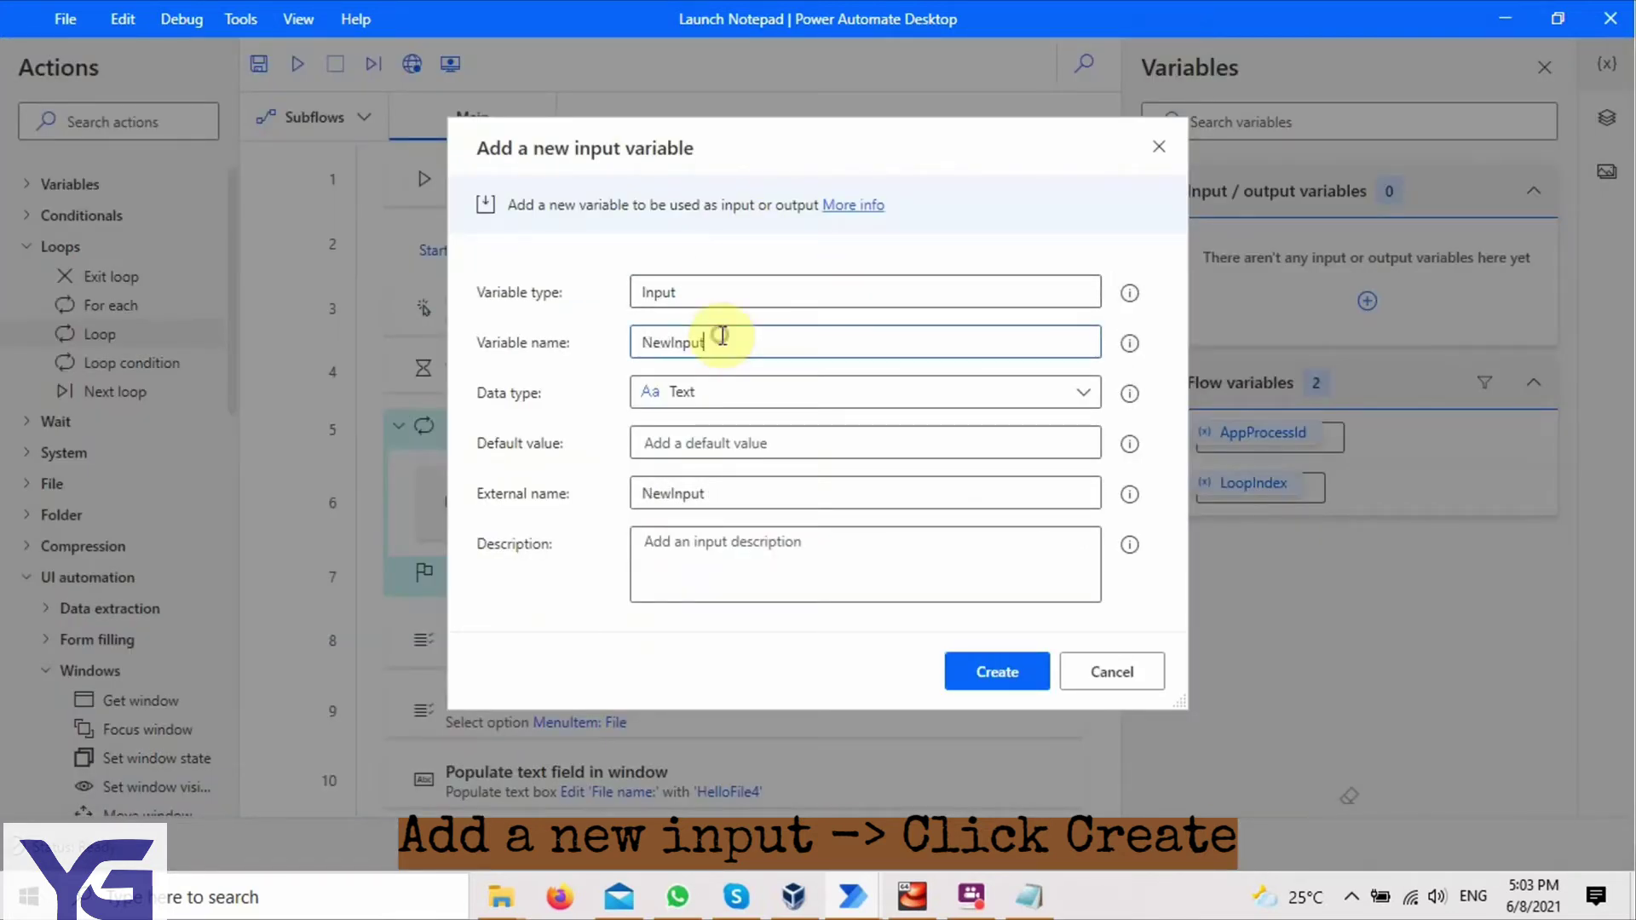
{"action": "type", "text": "1"}
{"action": "left_click", "coordinate": [728, 445]}
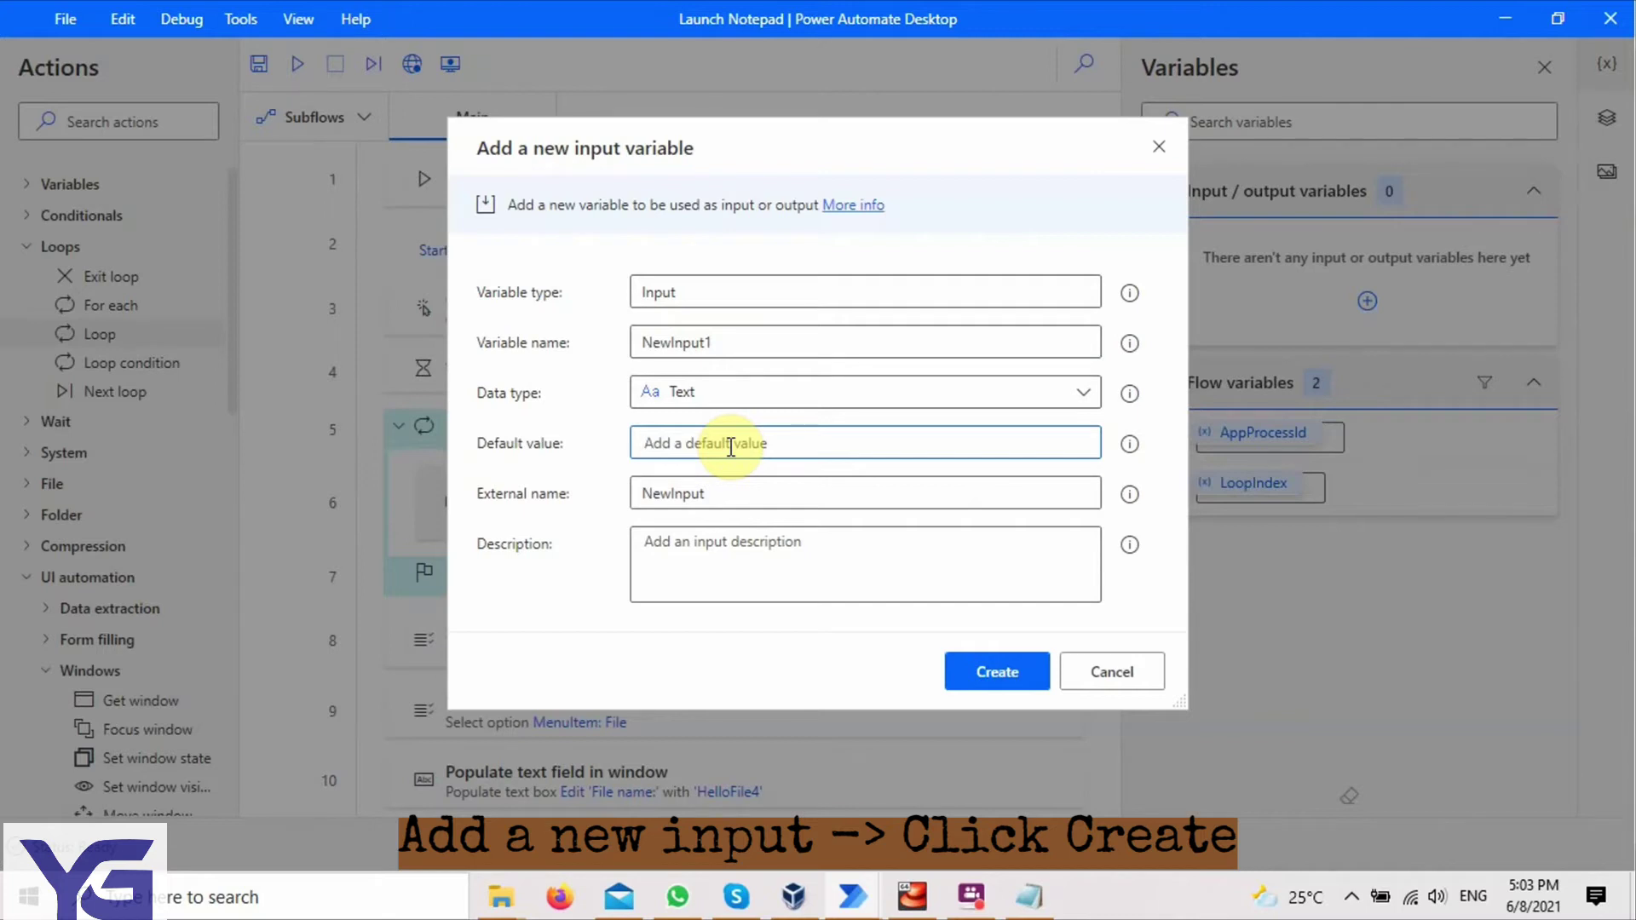
{"action": "type", "text": "Hi! How a"}
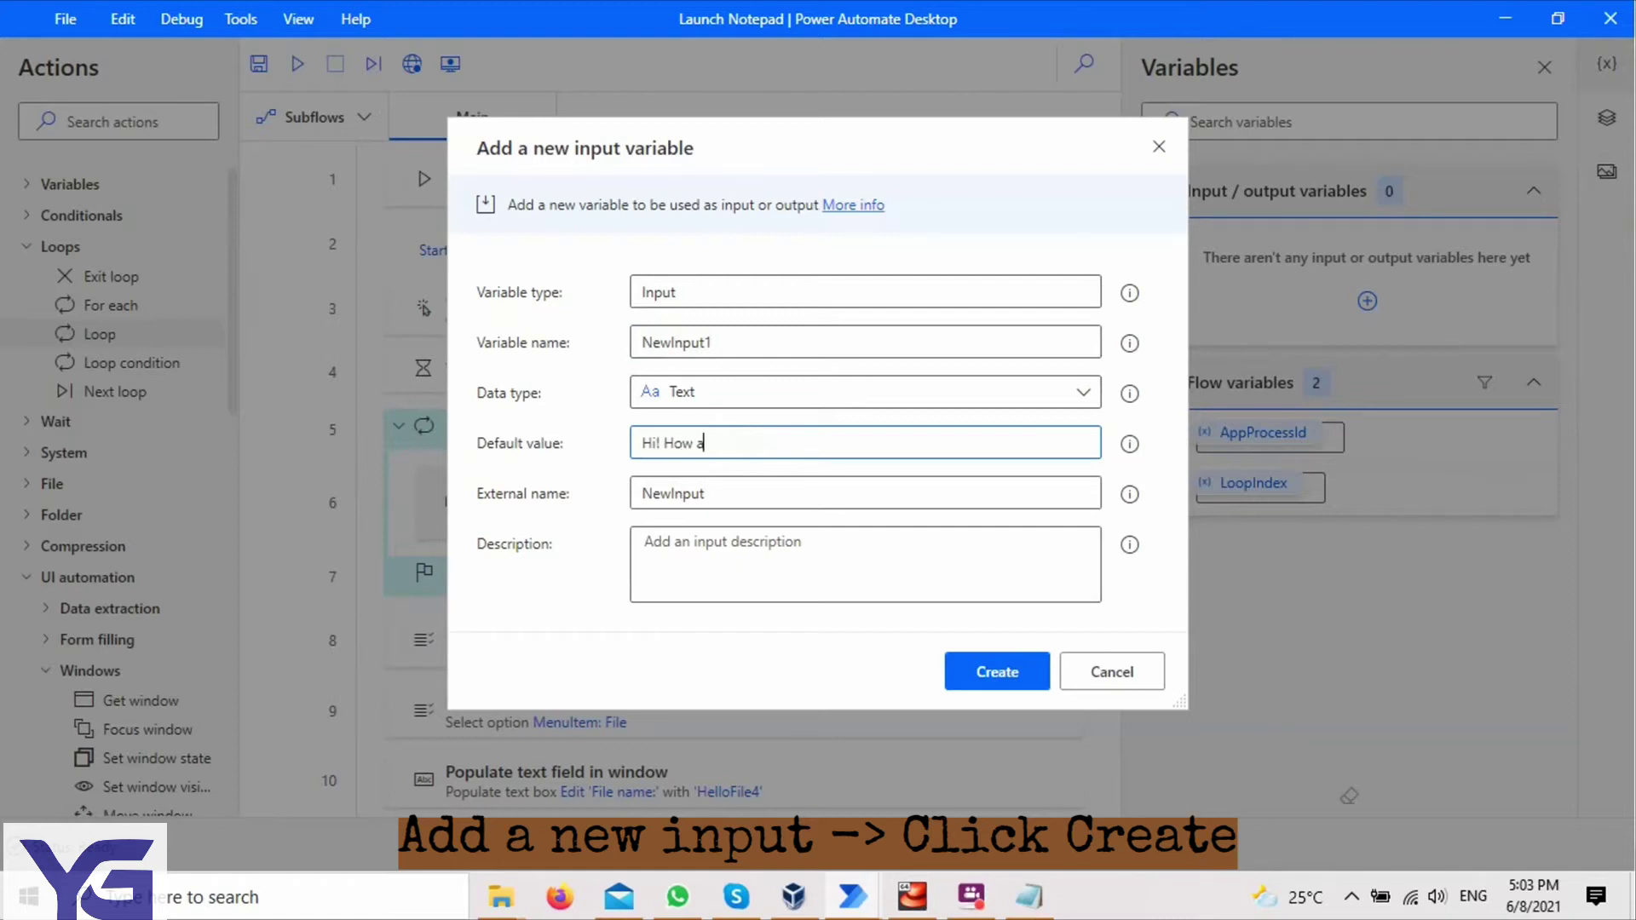
{"action": "type", "text": "re you?"}
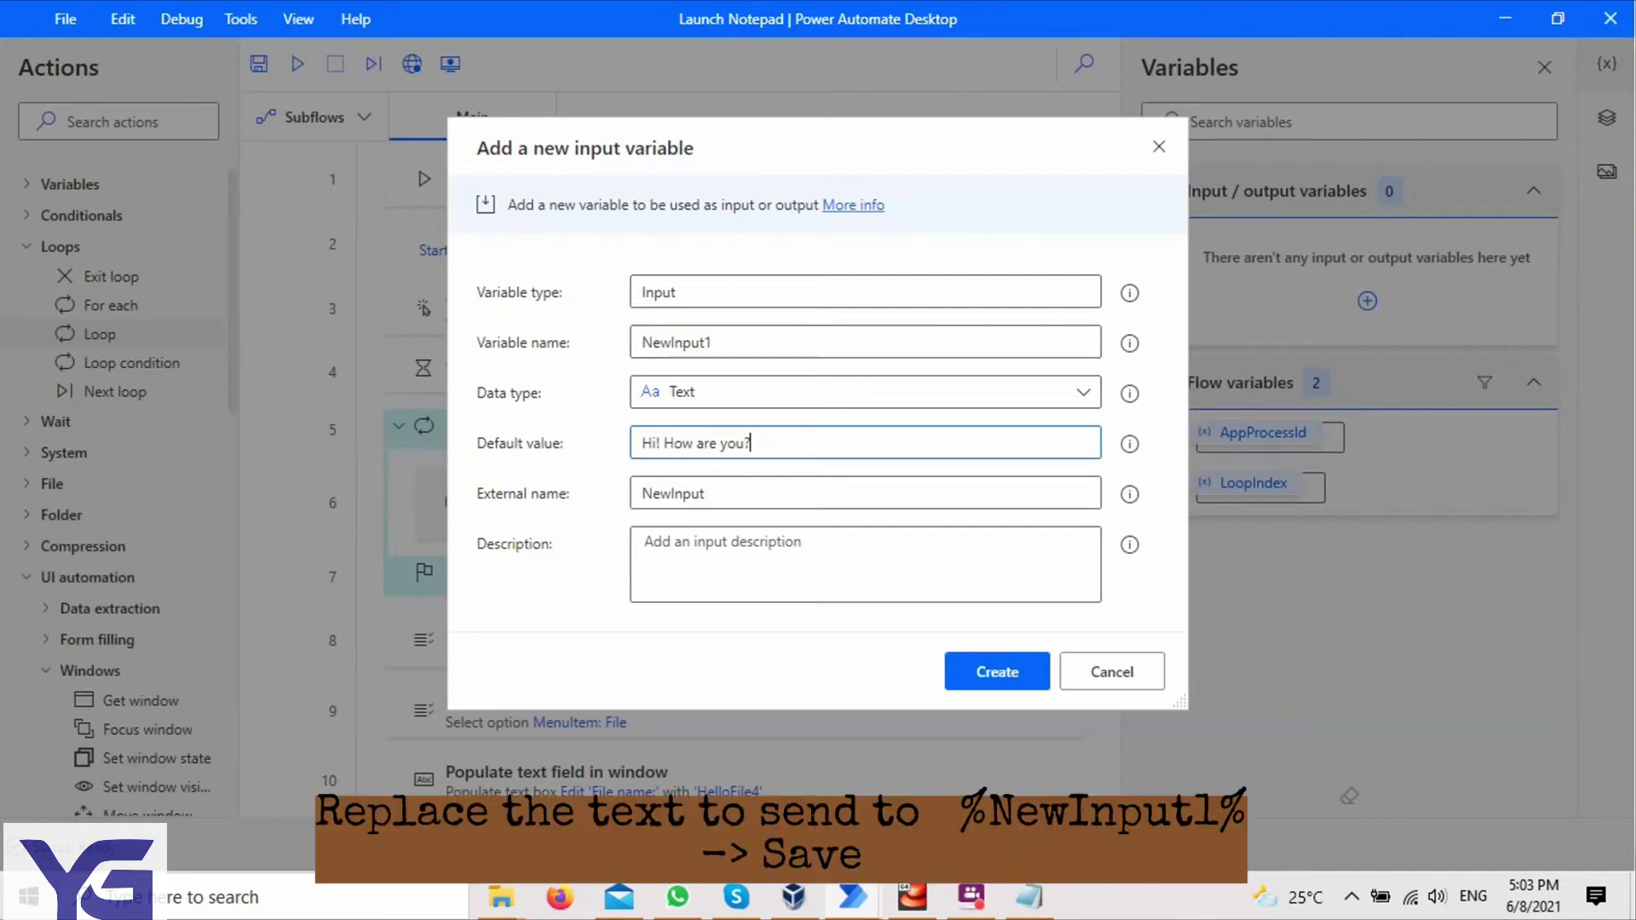
{"action": "left_click", "coordinate": [1025, 670]}
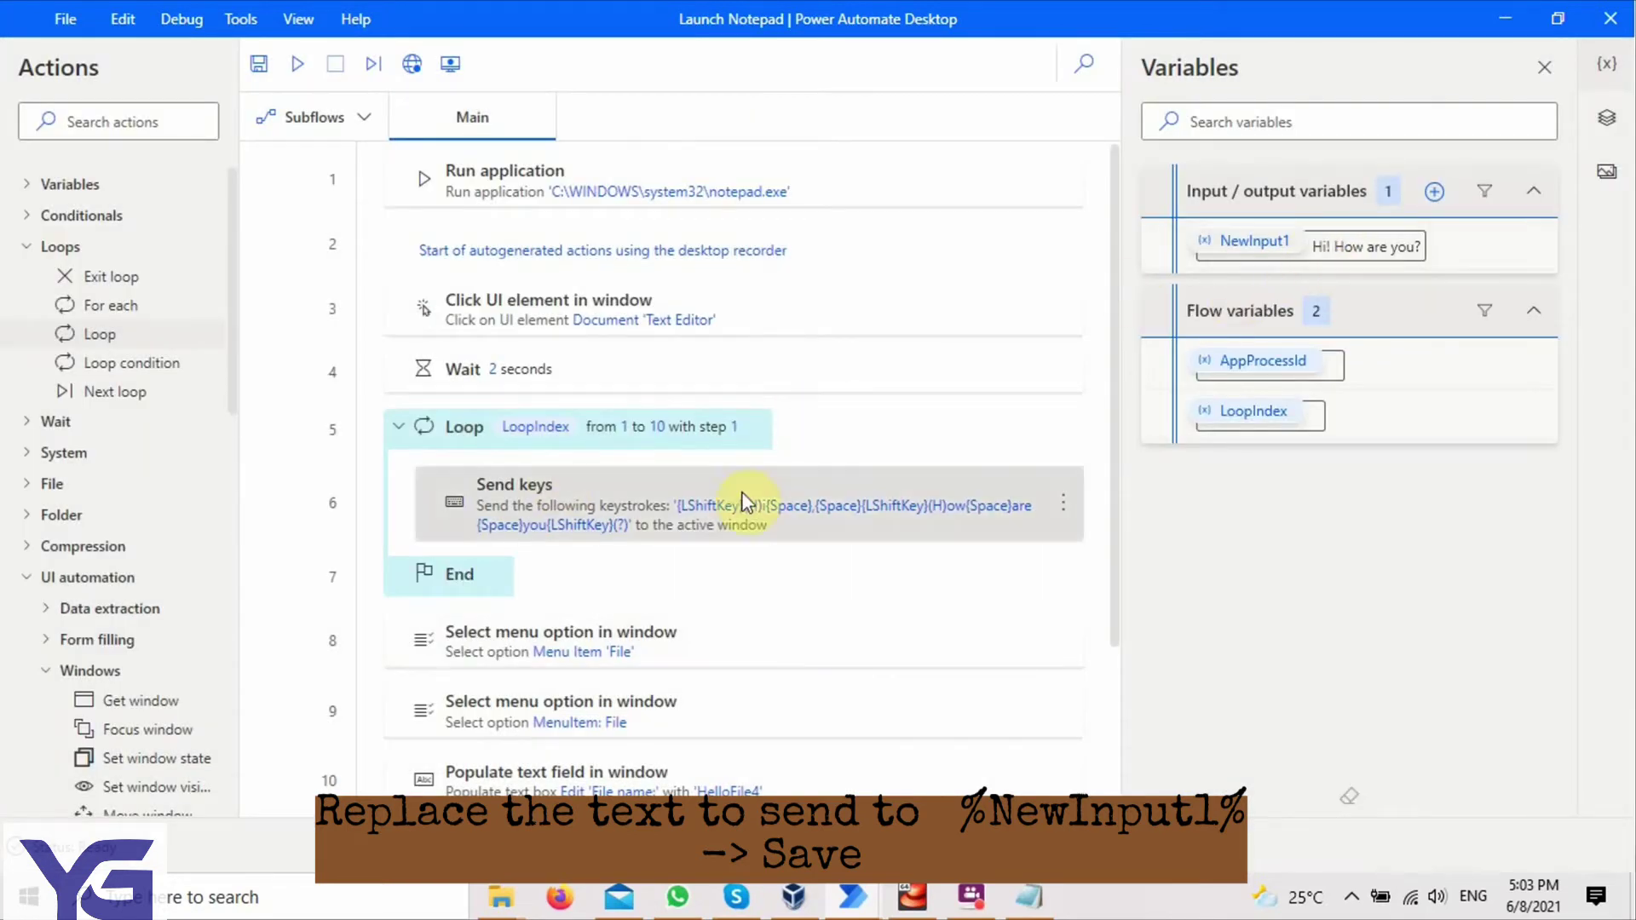
Step: Replace the text to send in the Send keys action with the variable %NewInput1% and save the action
{"action": "left_click", "coordinate": [675, 508]}
{"action": "left_click", "coordinate": [1063, 503]}
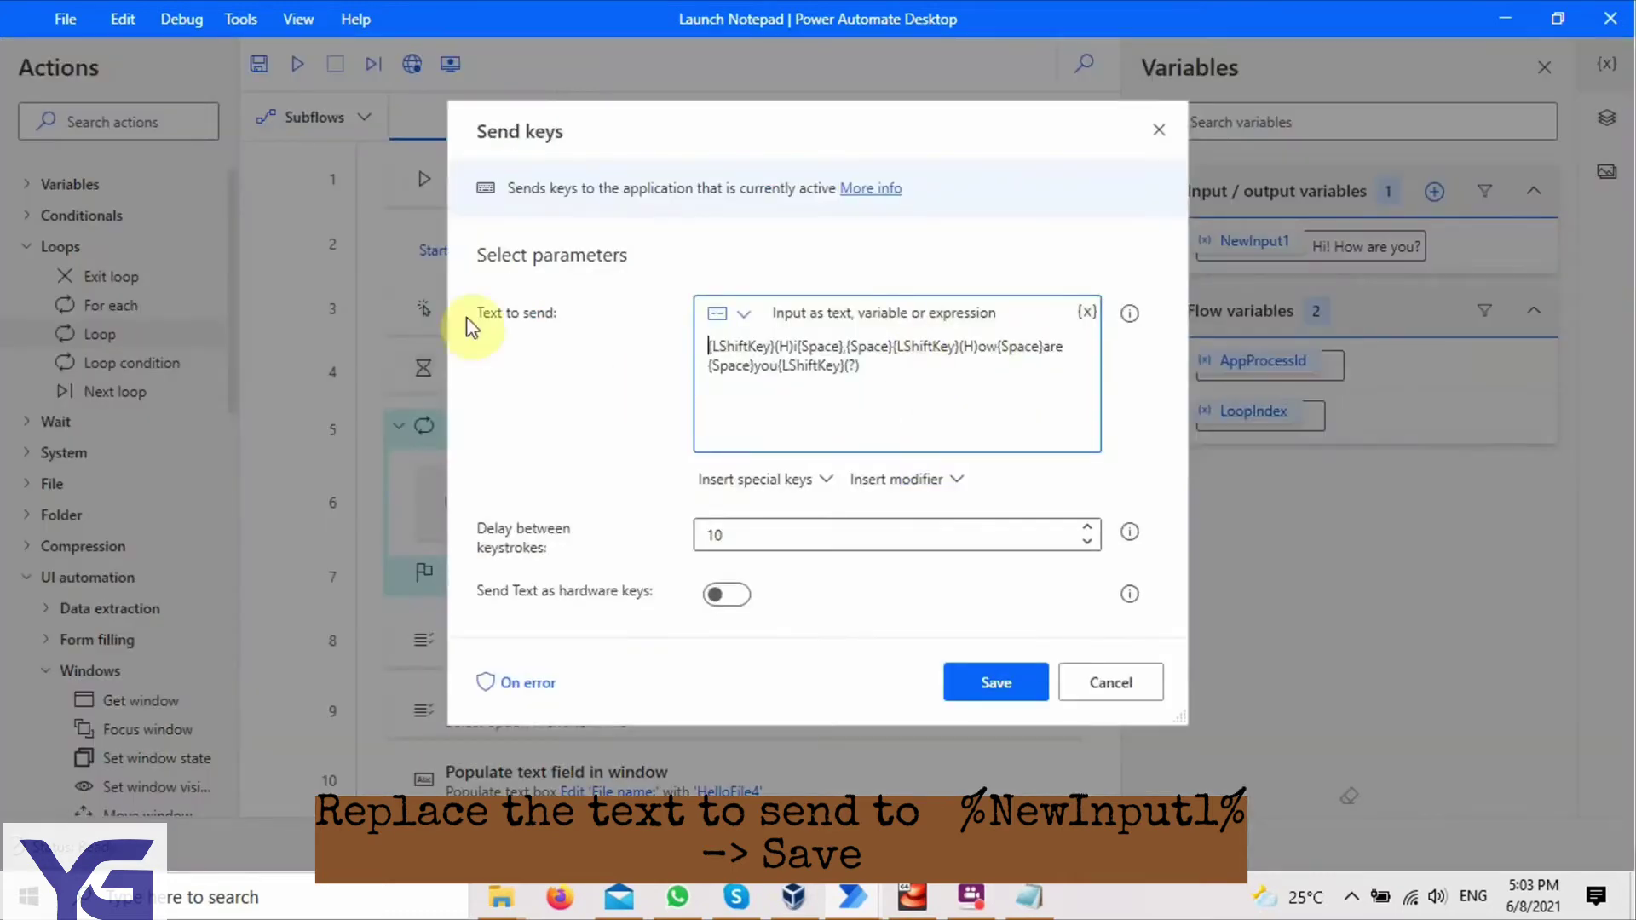
{"action": "left_click_drag", "start_coordinate": [899, 387], "coordinate": [676, 321]}
{"action": "key", "text": "BackSpace"}
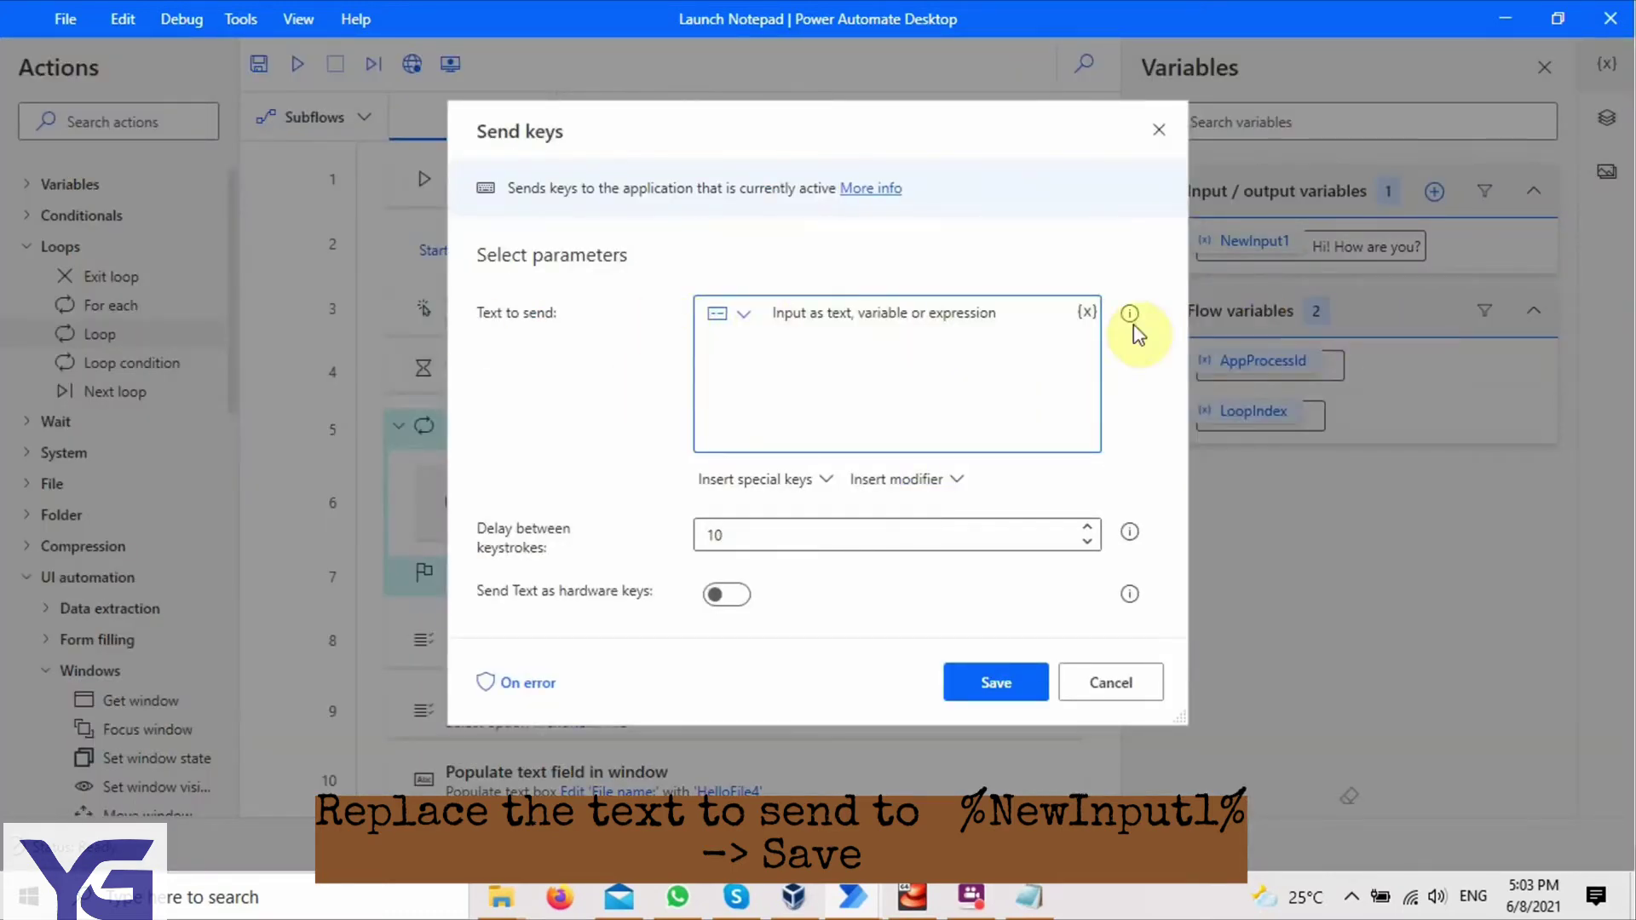
{"action": "left_click", "coordinate": [1073, 312]}
{"action": "left_click", "coordinate": [812, 779]}
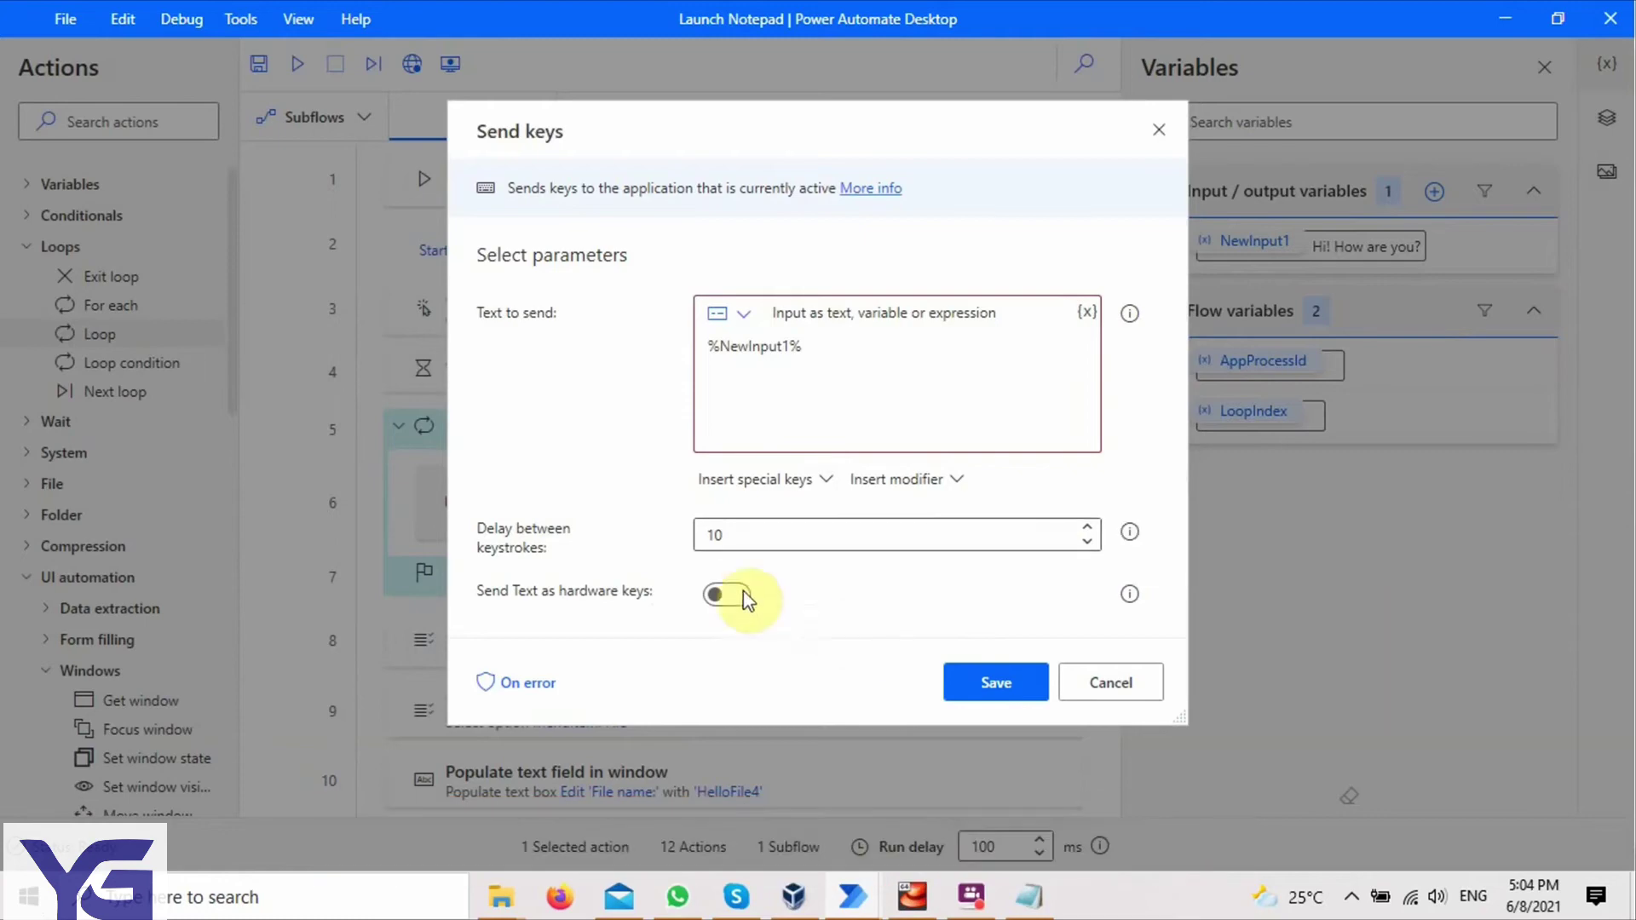
{"action": "left_click", "coordinate": [993, 683]}
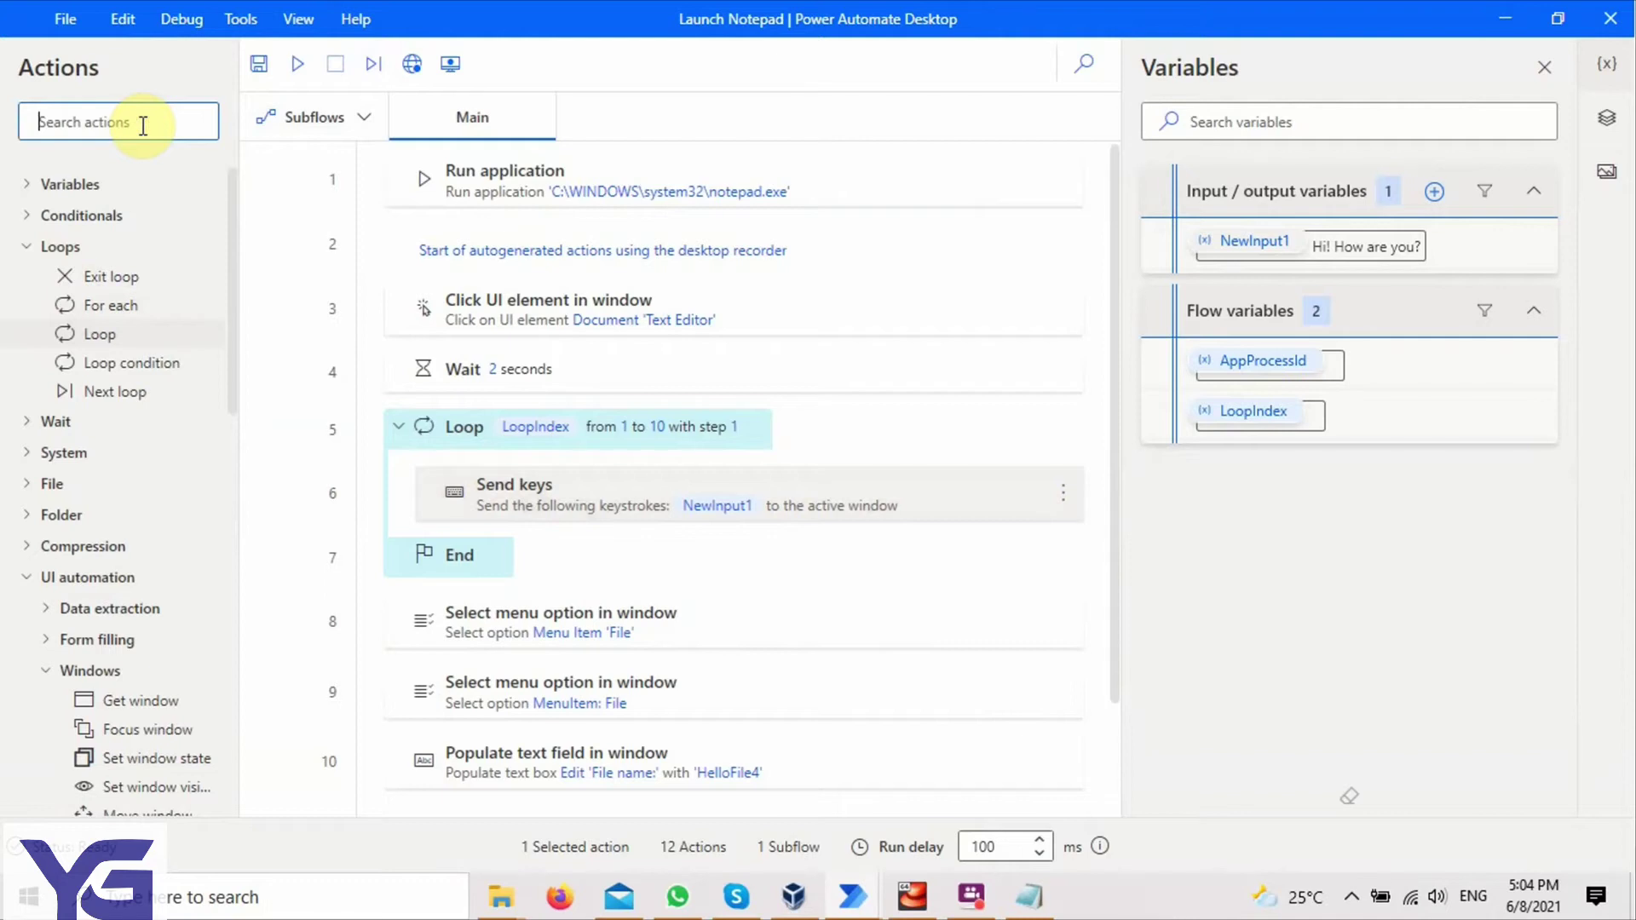
Step: Find the data extraction action Get details of a UI element in window and insert it after the loop's End
{"action": "type", "text": "et"}
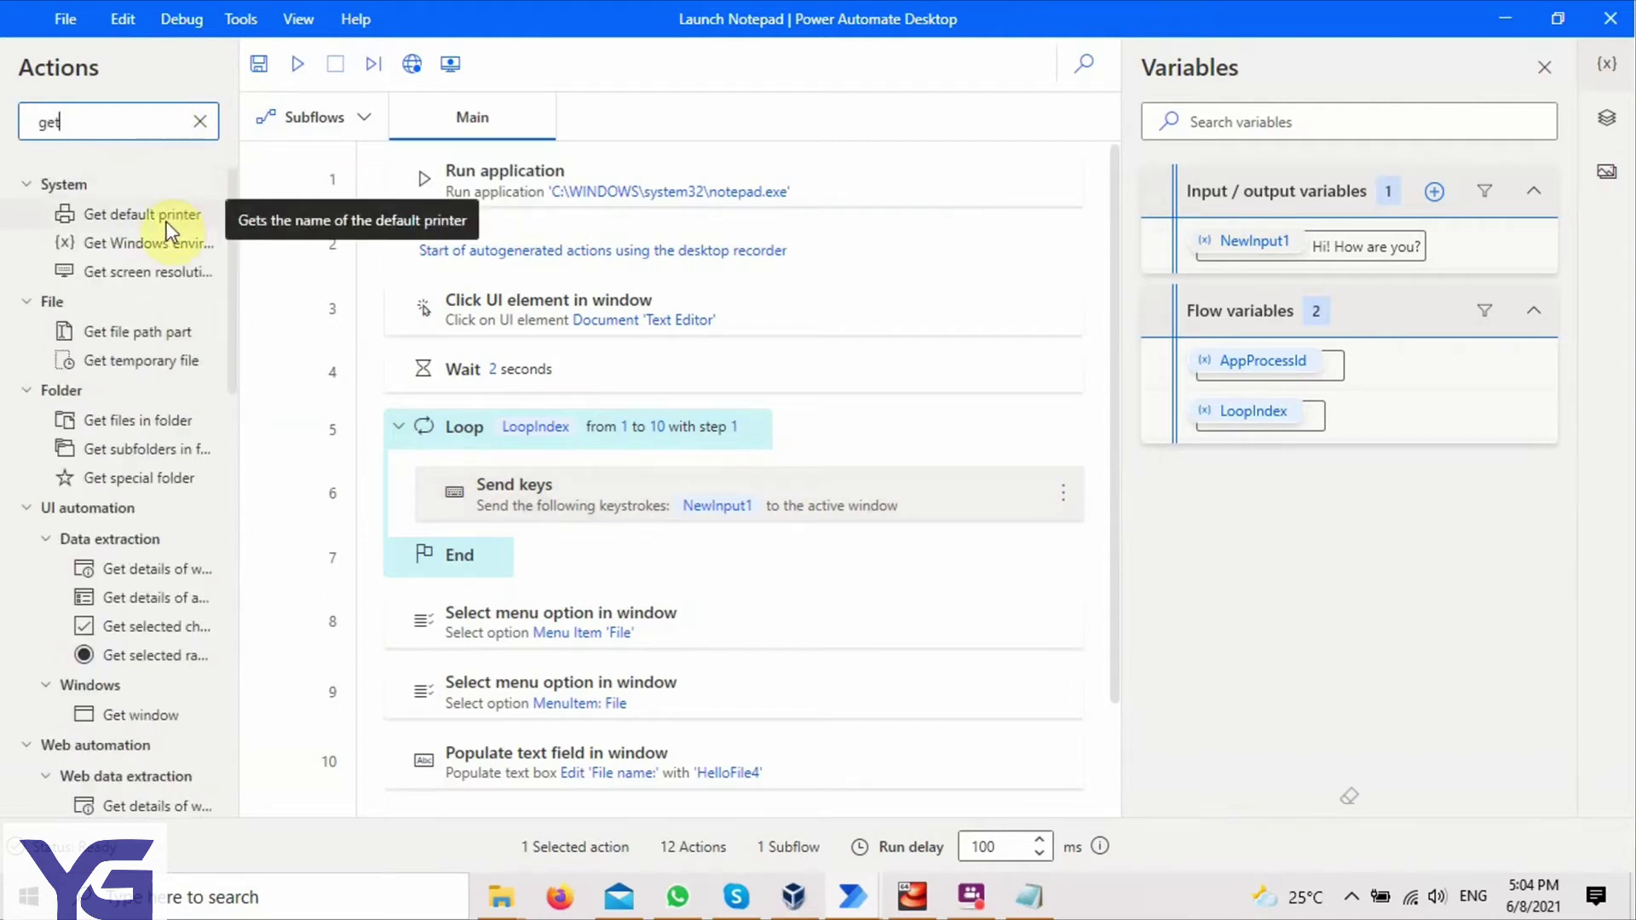
{"action": "left_click", "coordinate": [201, 120]}
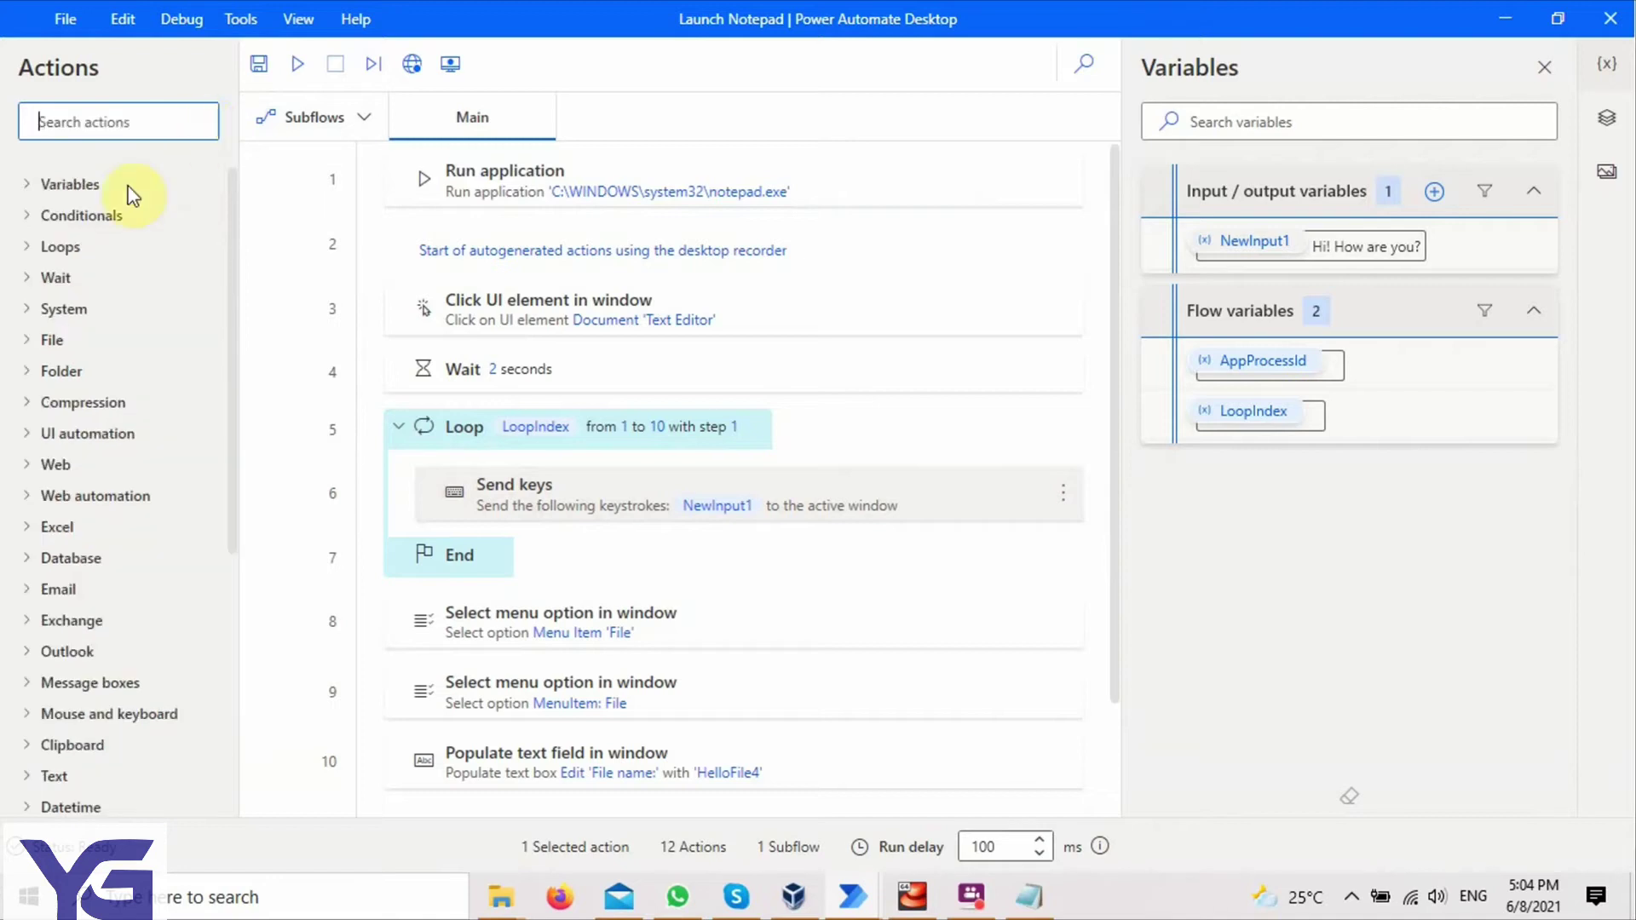
{"action": "left_click", "coordinate": [31, 438]}
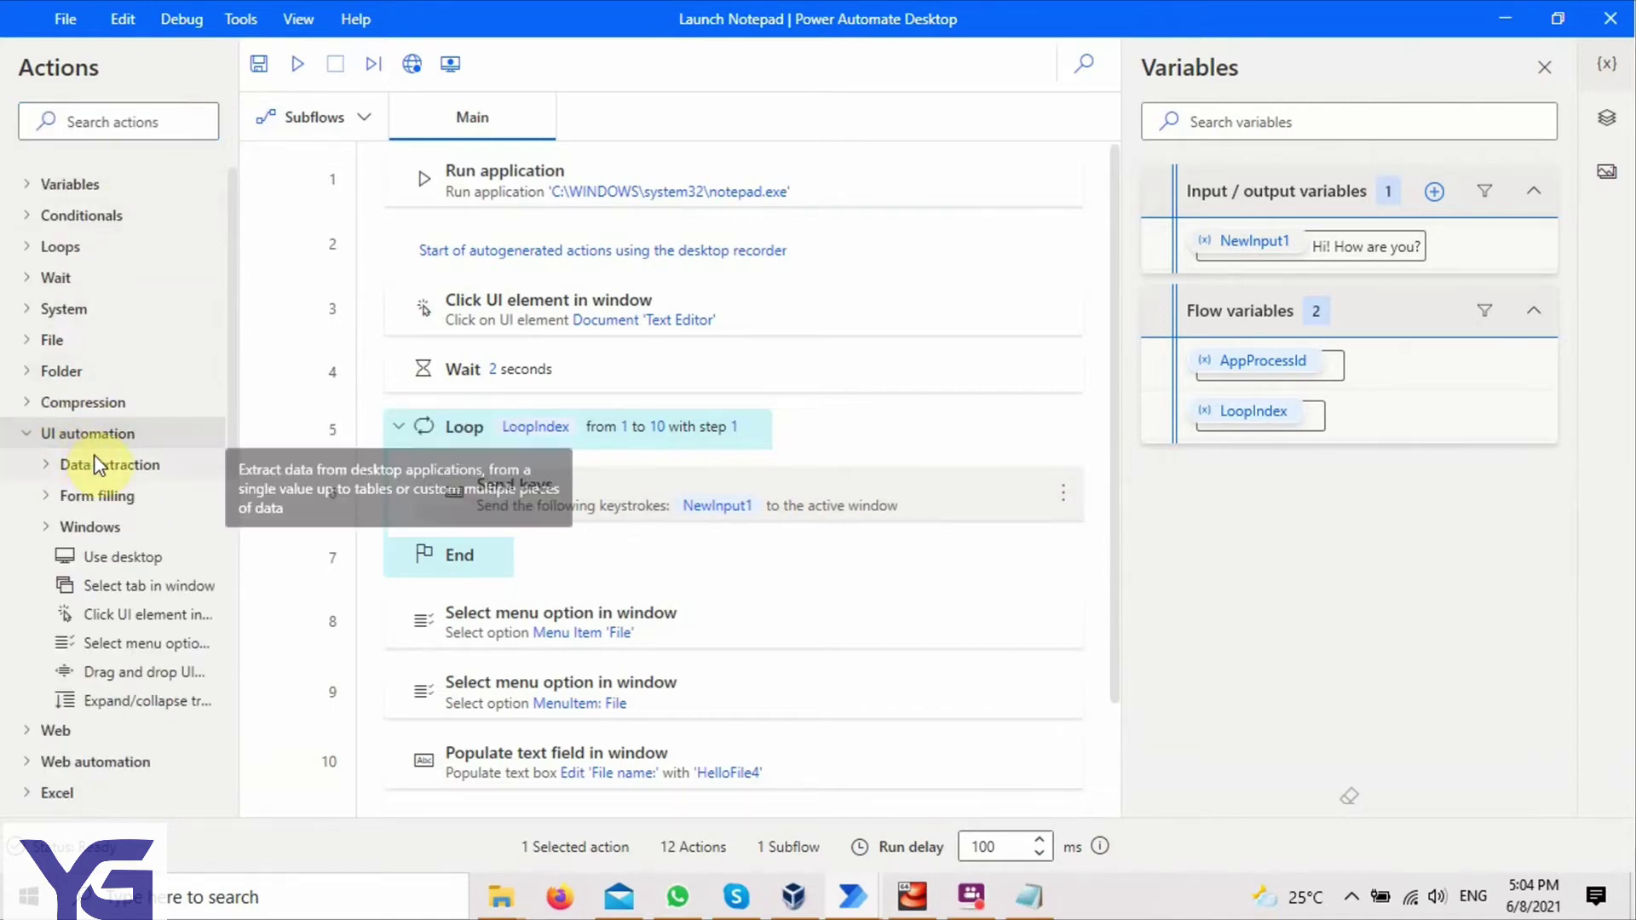
{"action": "left_click", "coordinate": [51, 470]}
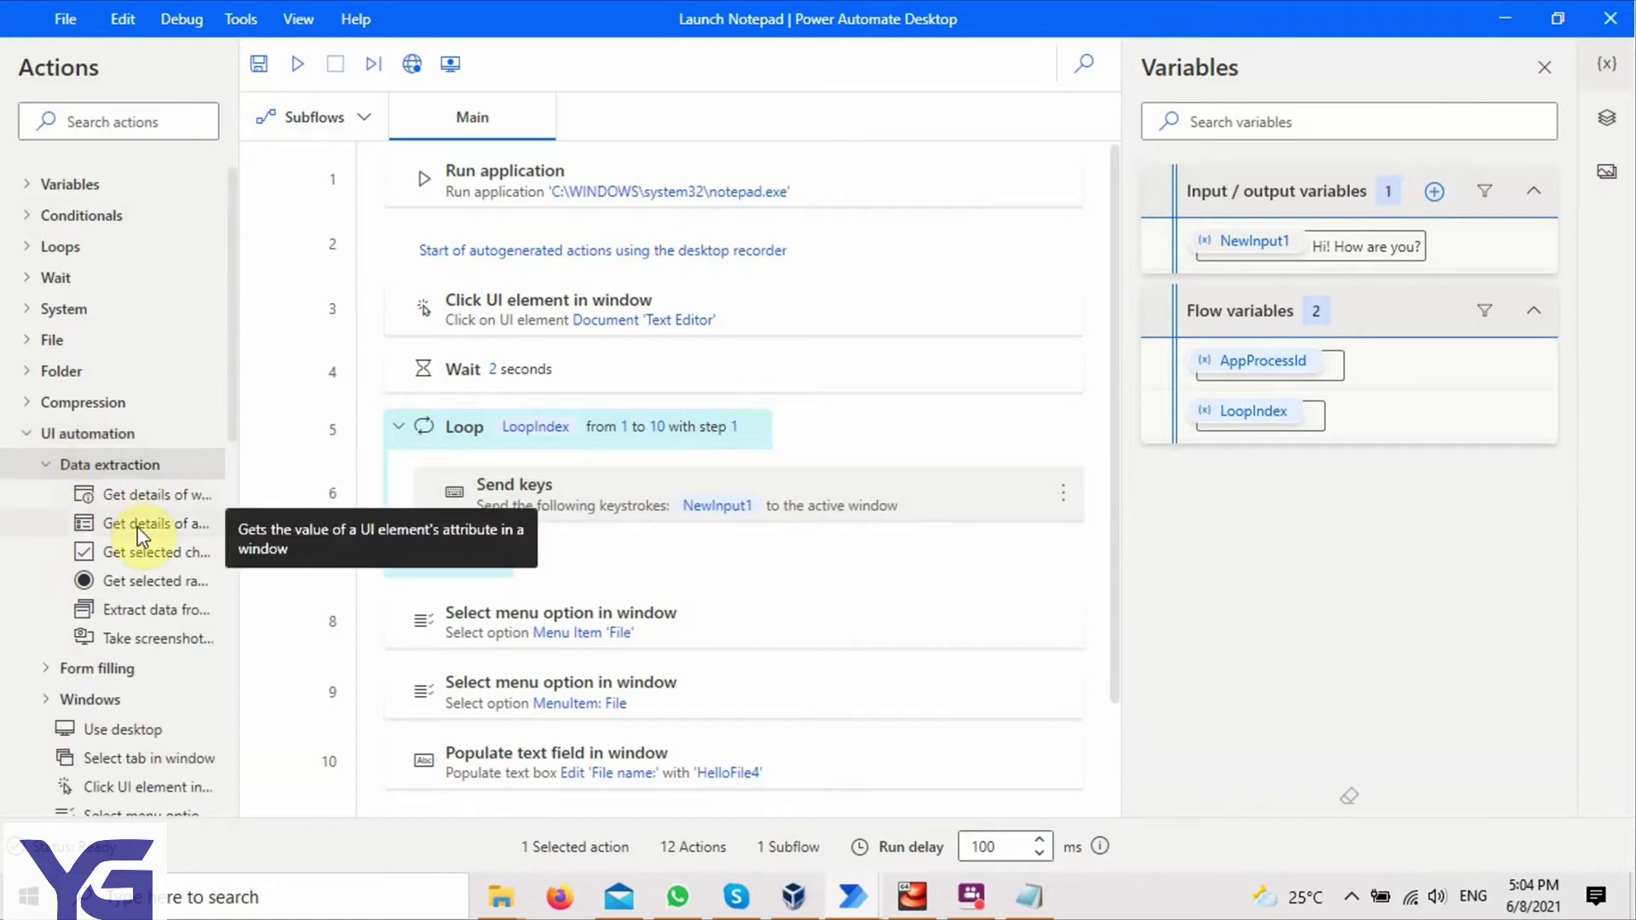
{"action": "left_click_drag", "start_coordinate": [141, 533], "coordinate": [551, 588]}
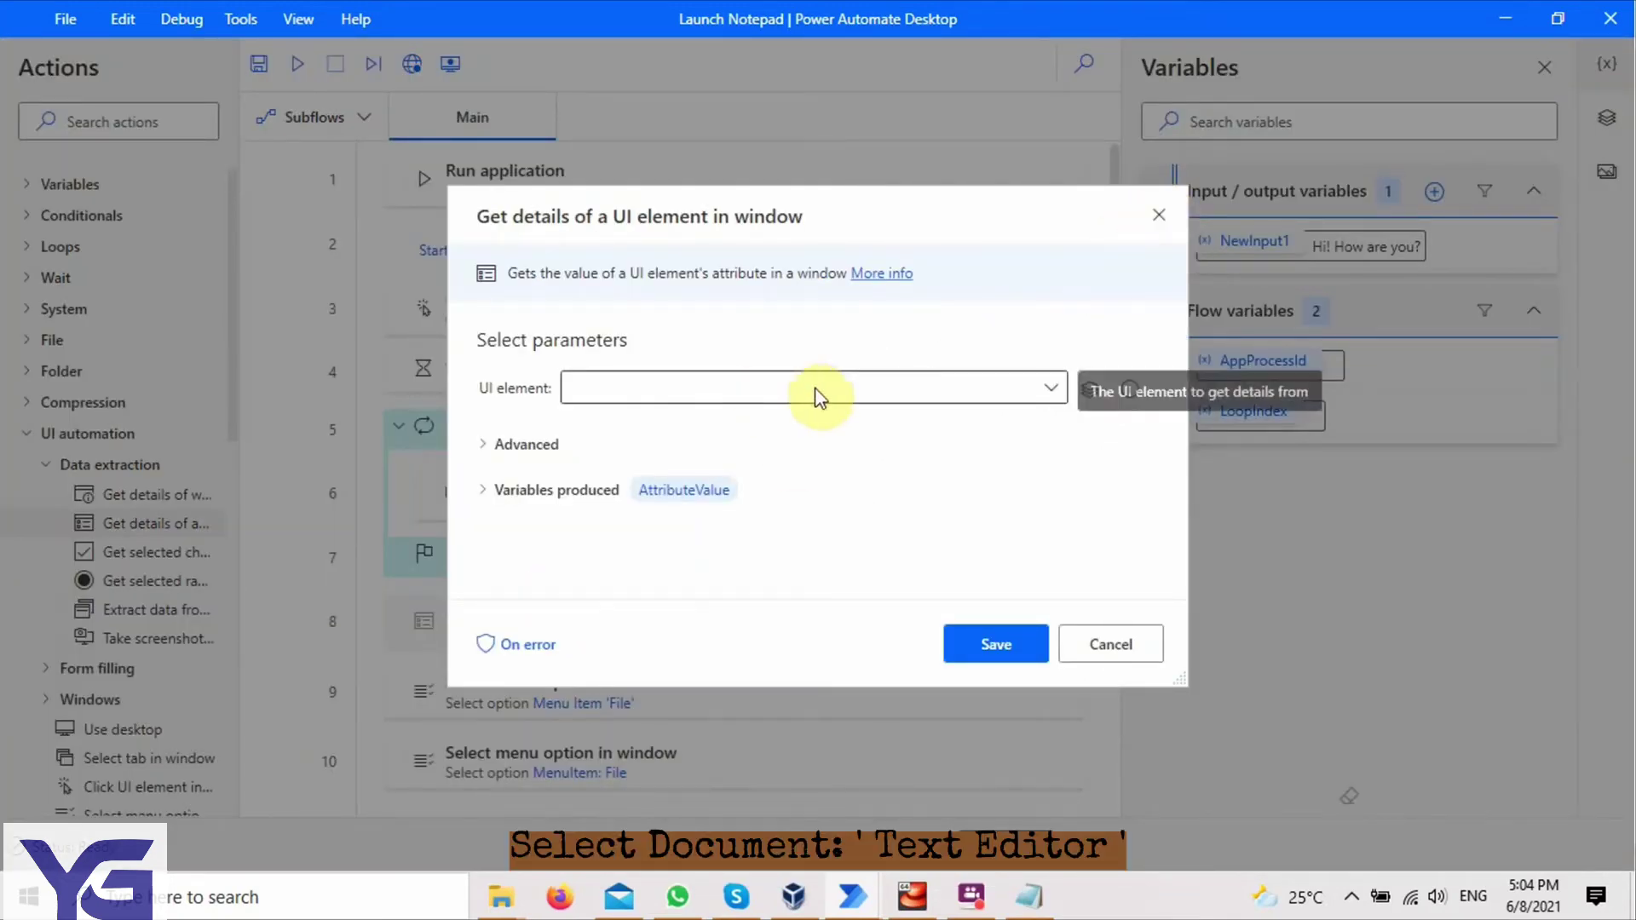
Step: Set the UI element to Document 'Text Editor' under Window 'Untitled - Notepad' and save the Get details action
{"action": "left_click", "coordinate": [1044, 389]}
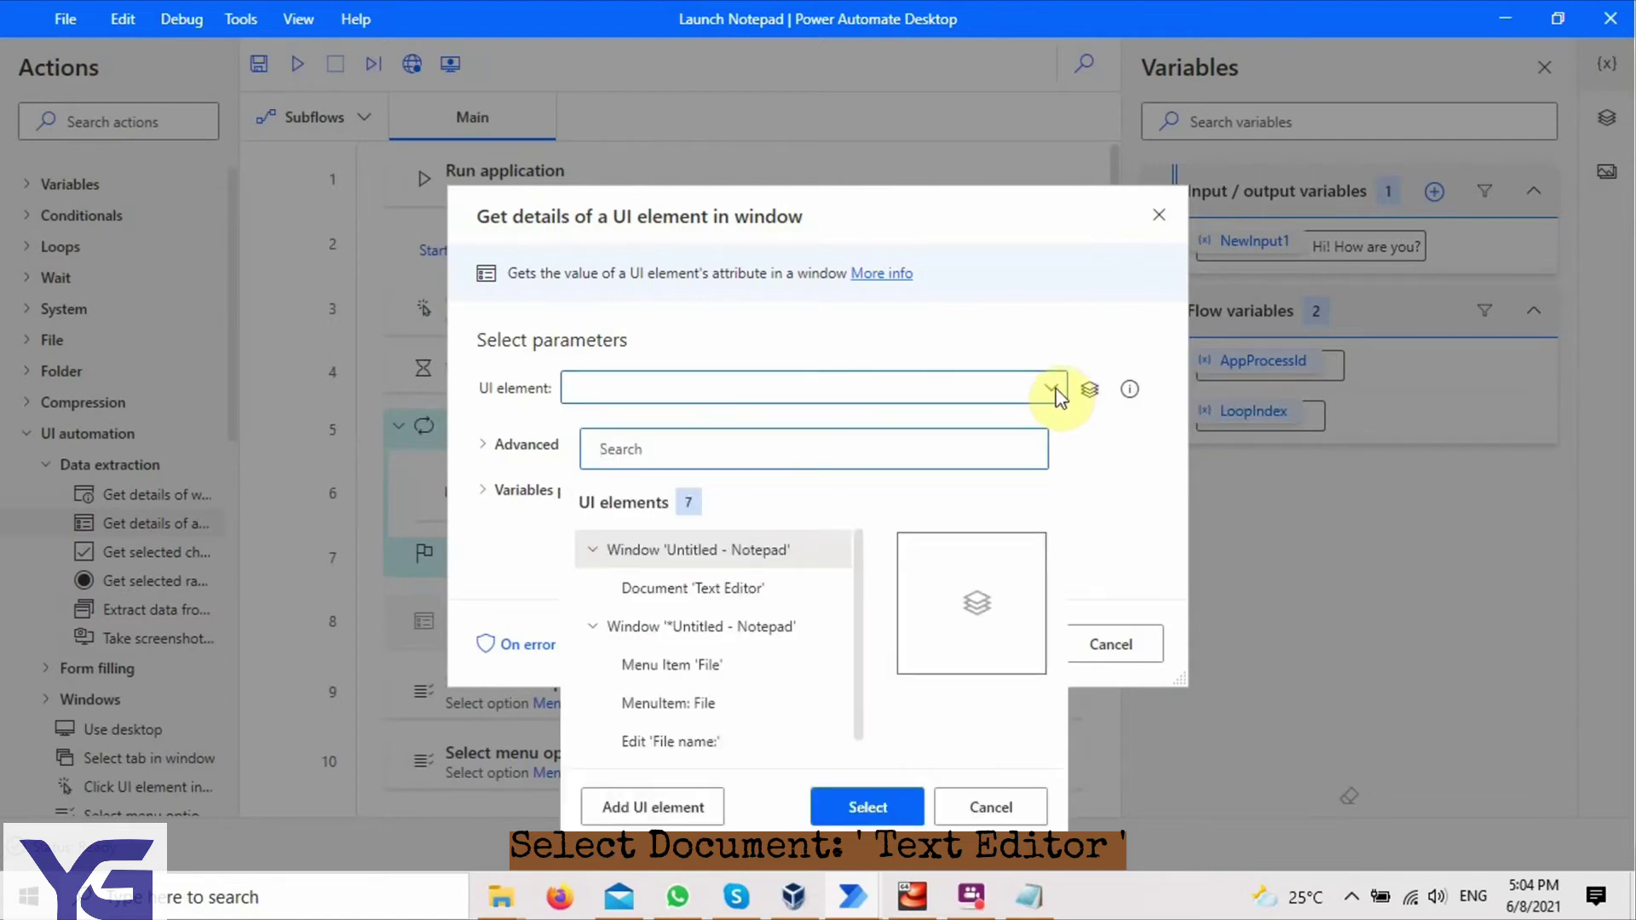
{"action": "left_click", "coordinate": [721, 590]}
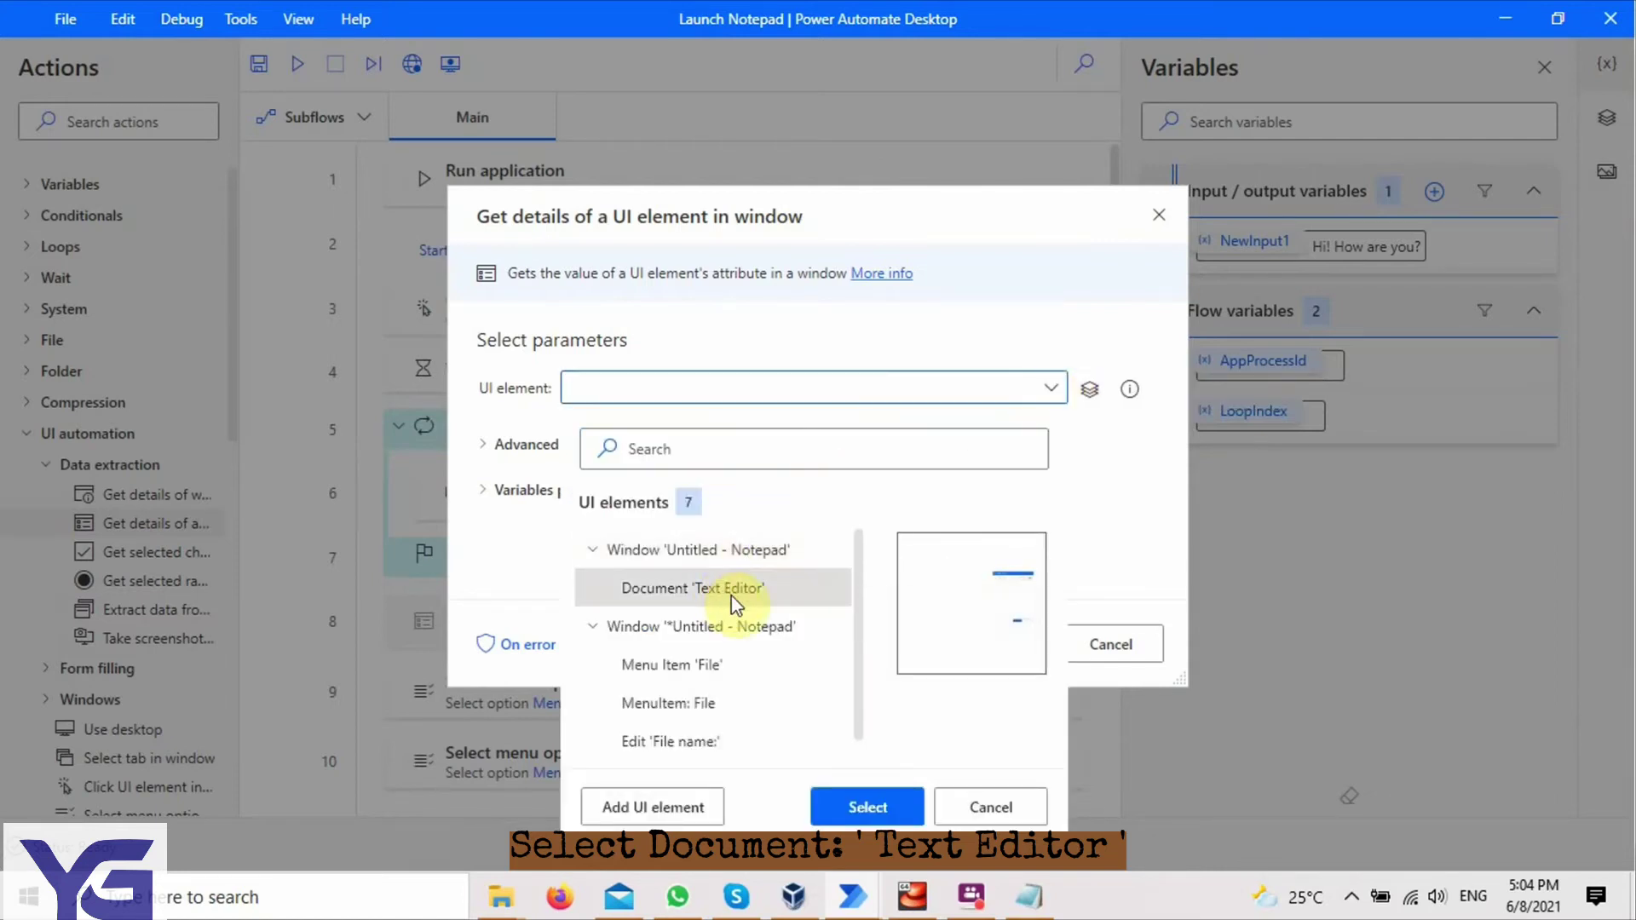
{"action": "left_click", "coordinate": [713, 635]}
{"action": "left_click", "coordinate": [716, 590]}
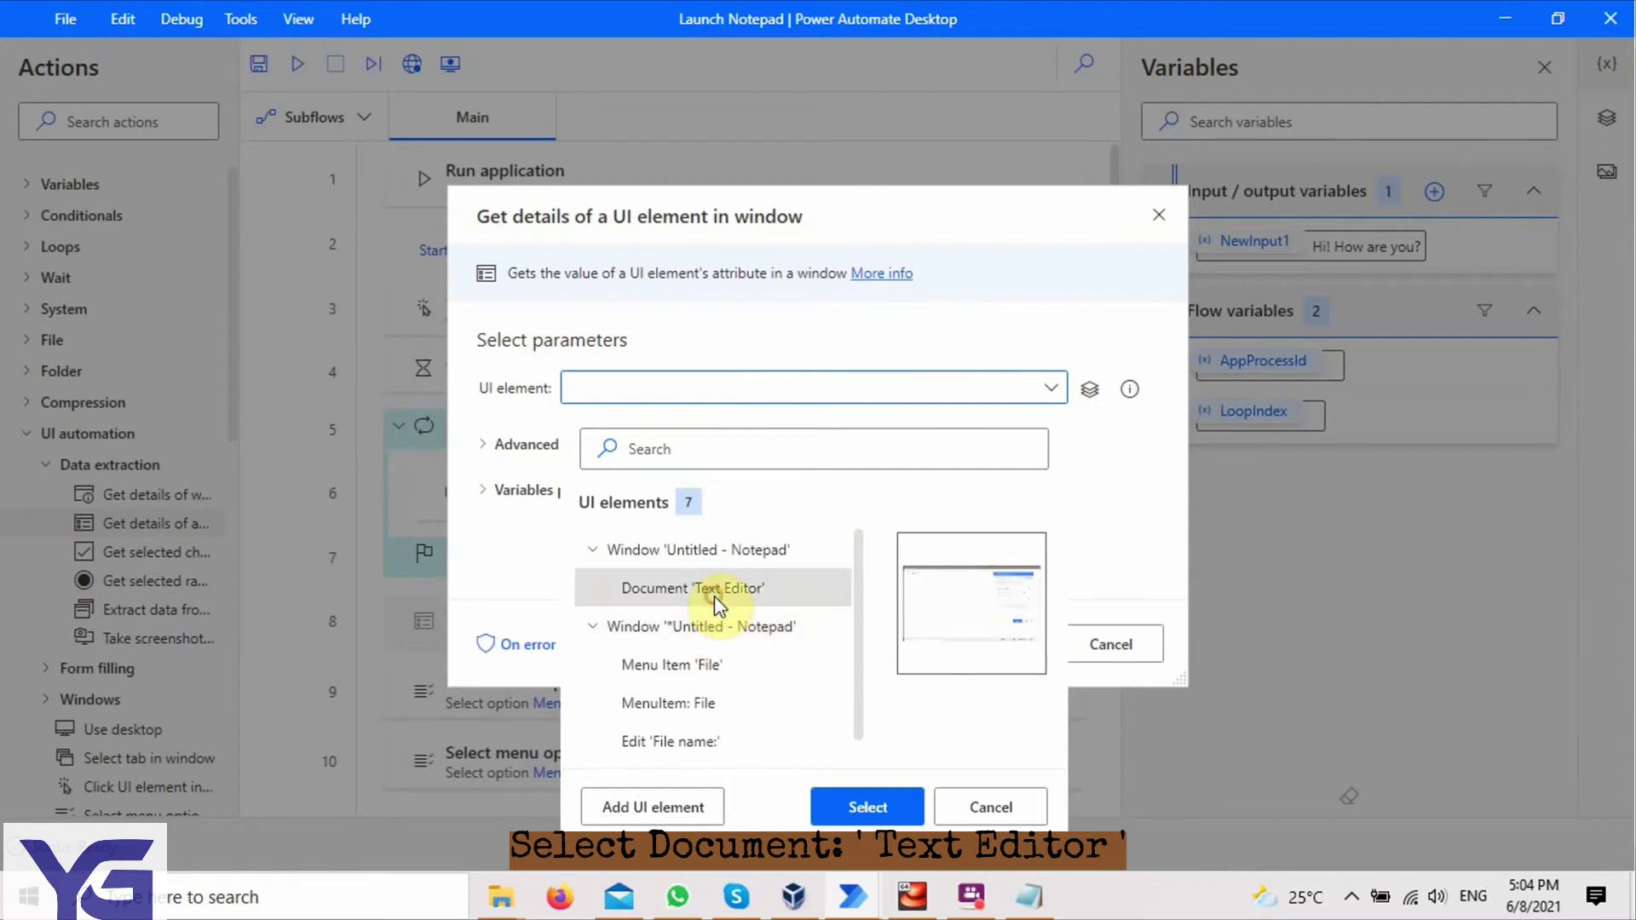
{"action": "left_click", "coordinate": [848, 814]}
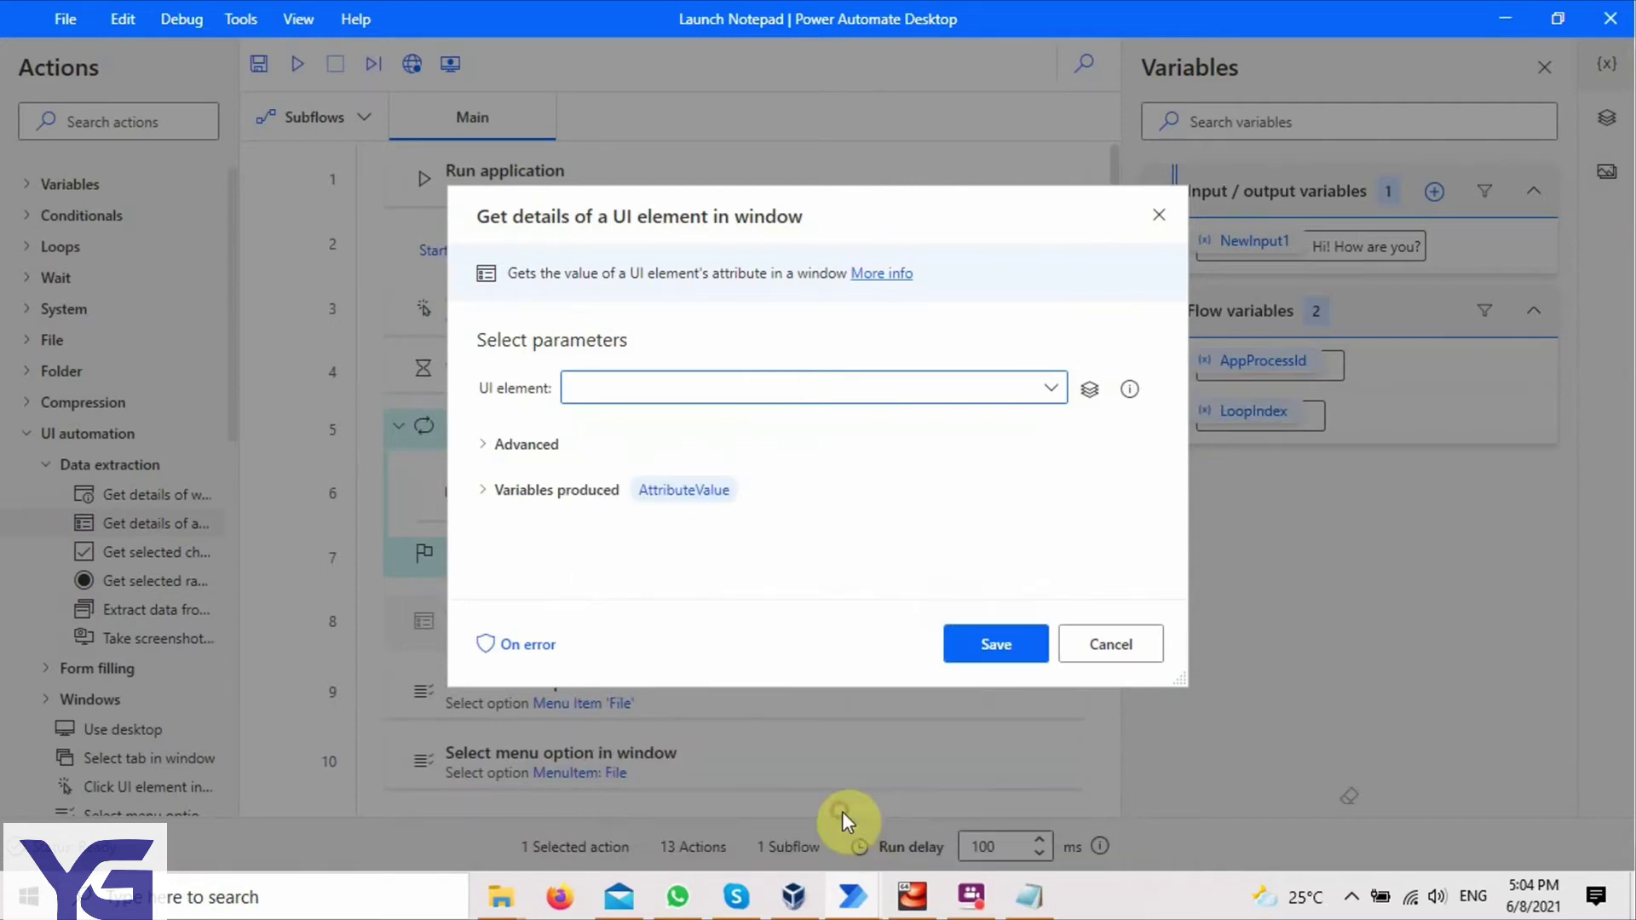
{"action": "left_click", "coordinate": [989, 639]}
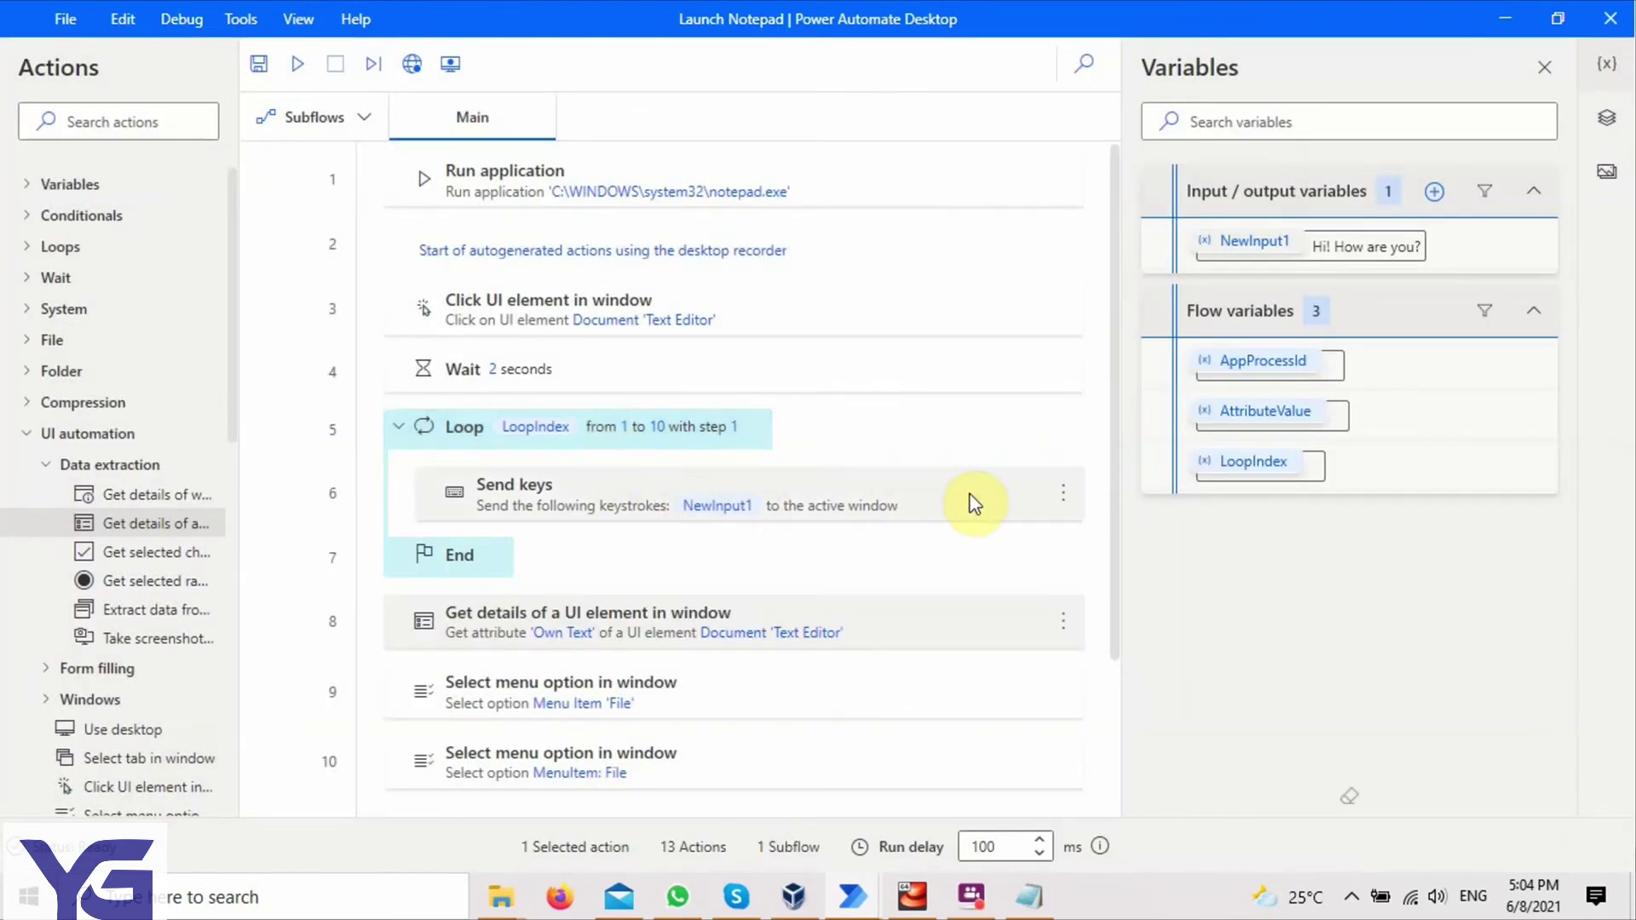
Step: Add the %LoopIndex% variable after %NewInput1% in the Send keys action's text to send and save the action
{"action": "right_click", "coordinate": [1059, 498]}
{"action": "left_click", "coordinate": [1140, 345]}
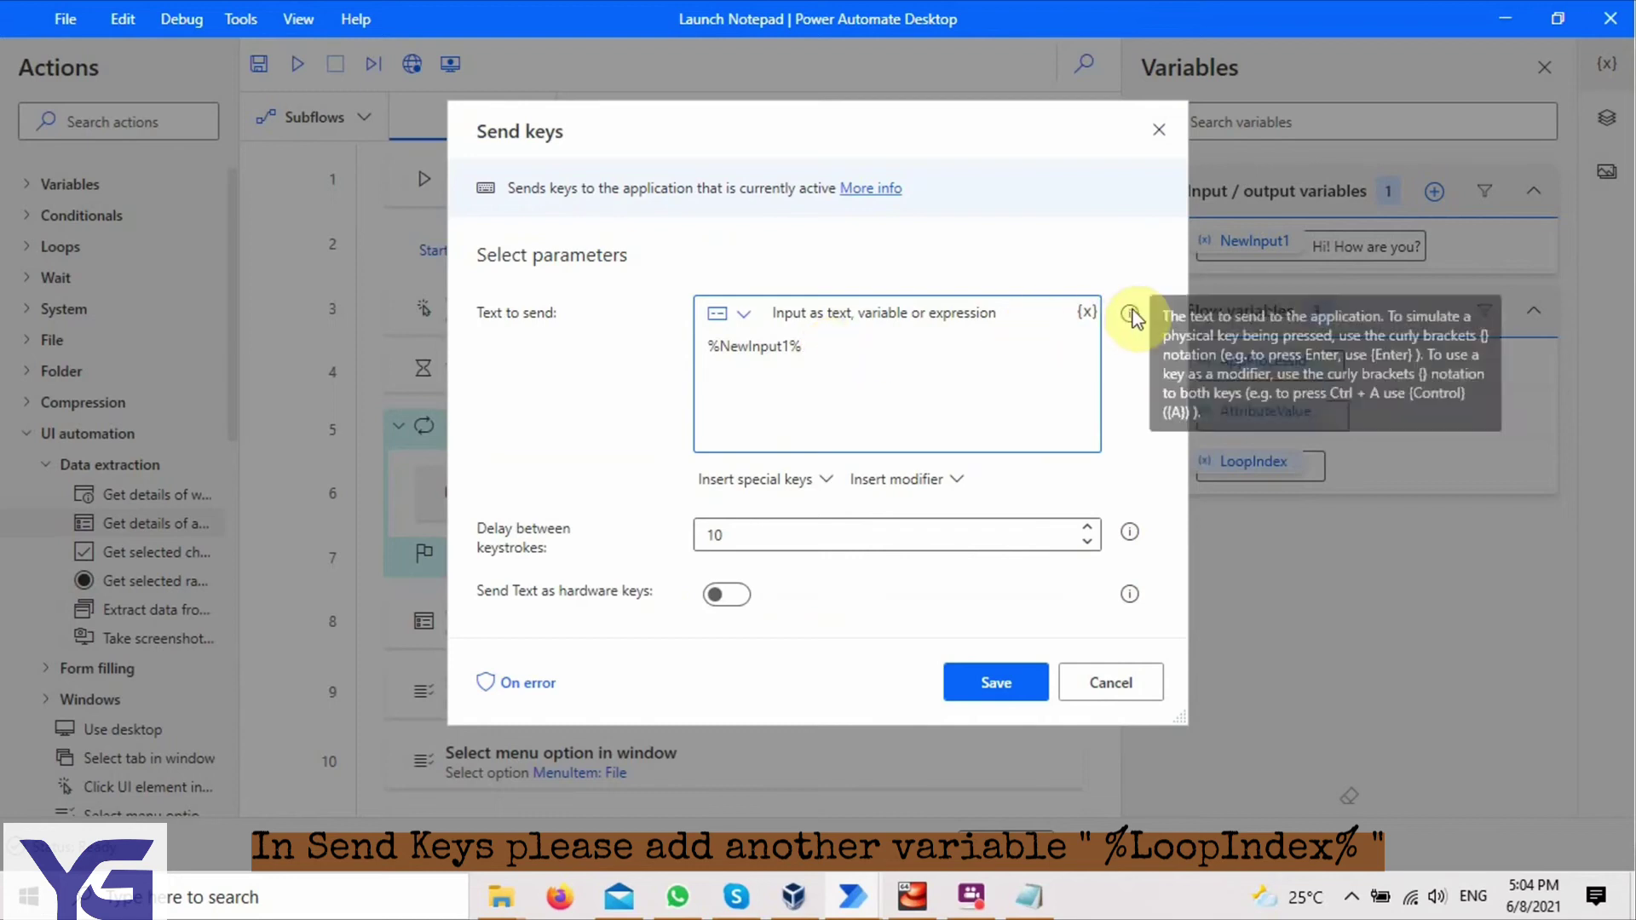
{"action": "left_click", "coordinate": [1086, 314]}
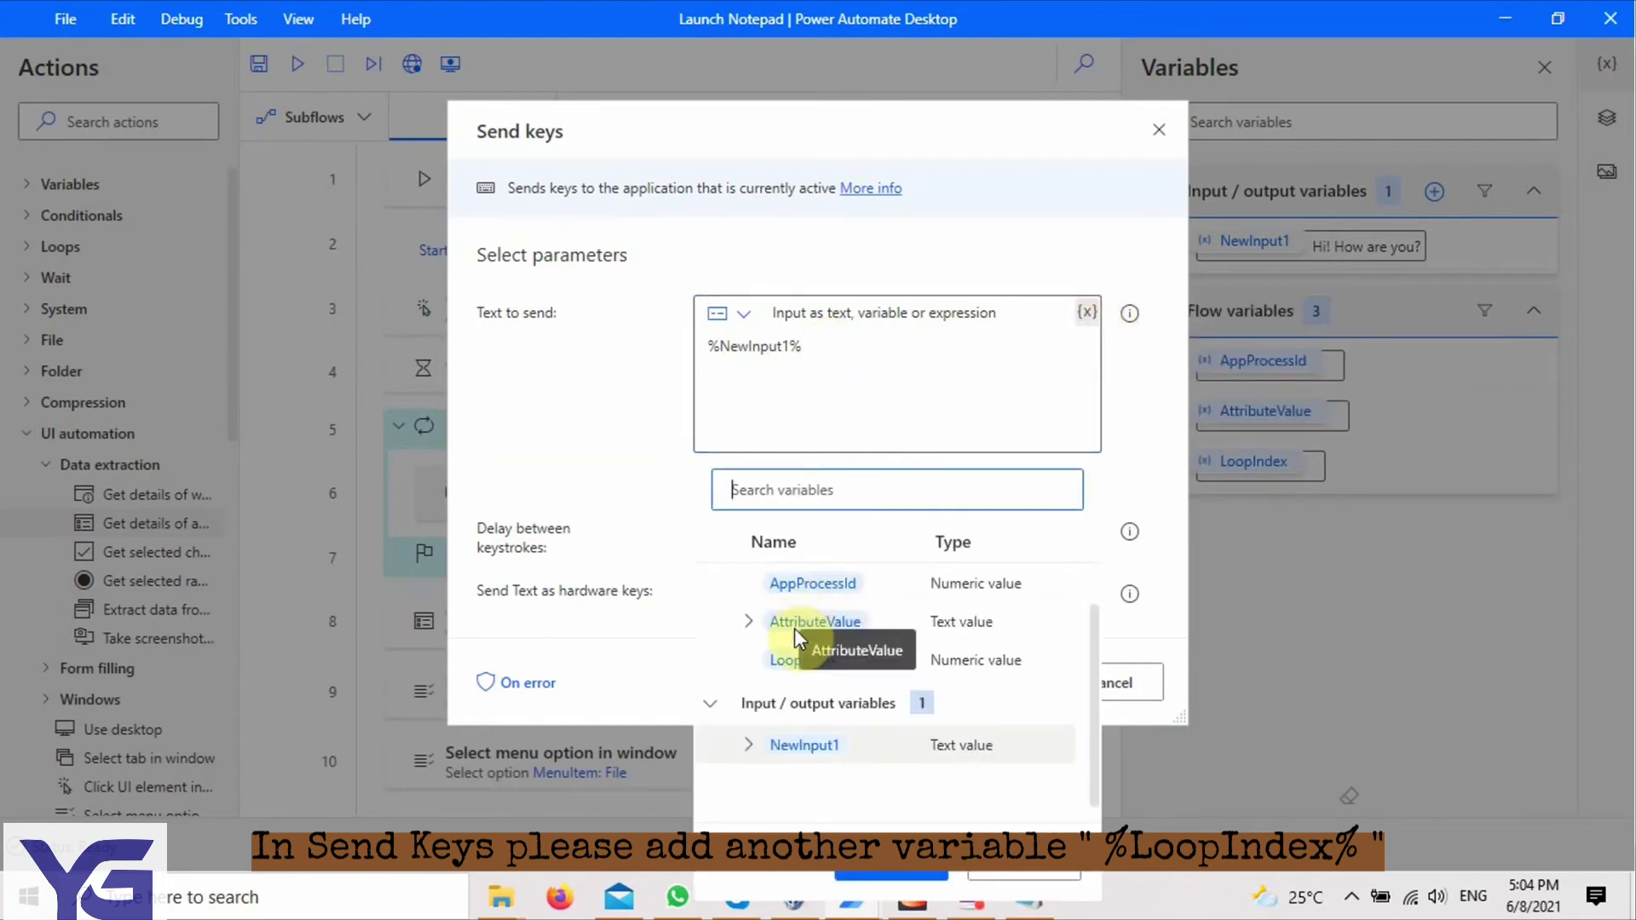
{"action": "scroll", "coordinate": [785, 737], "scroll_direction": "up", "scroll_amount": 1}
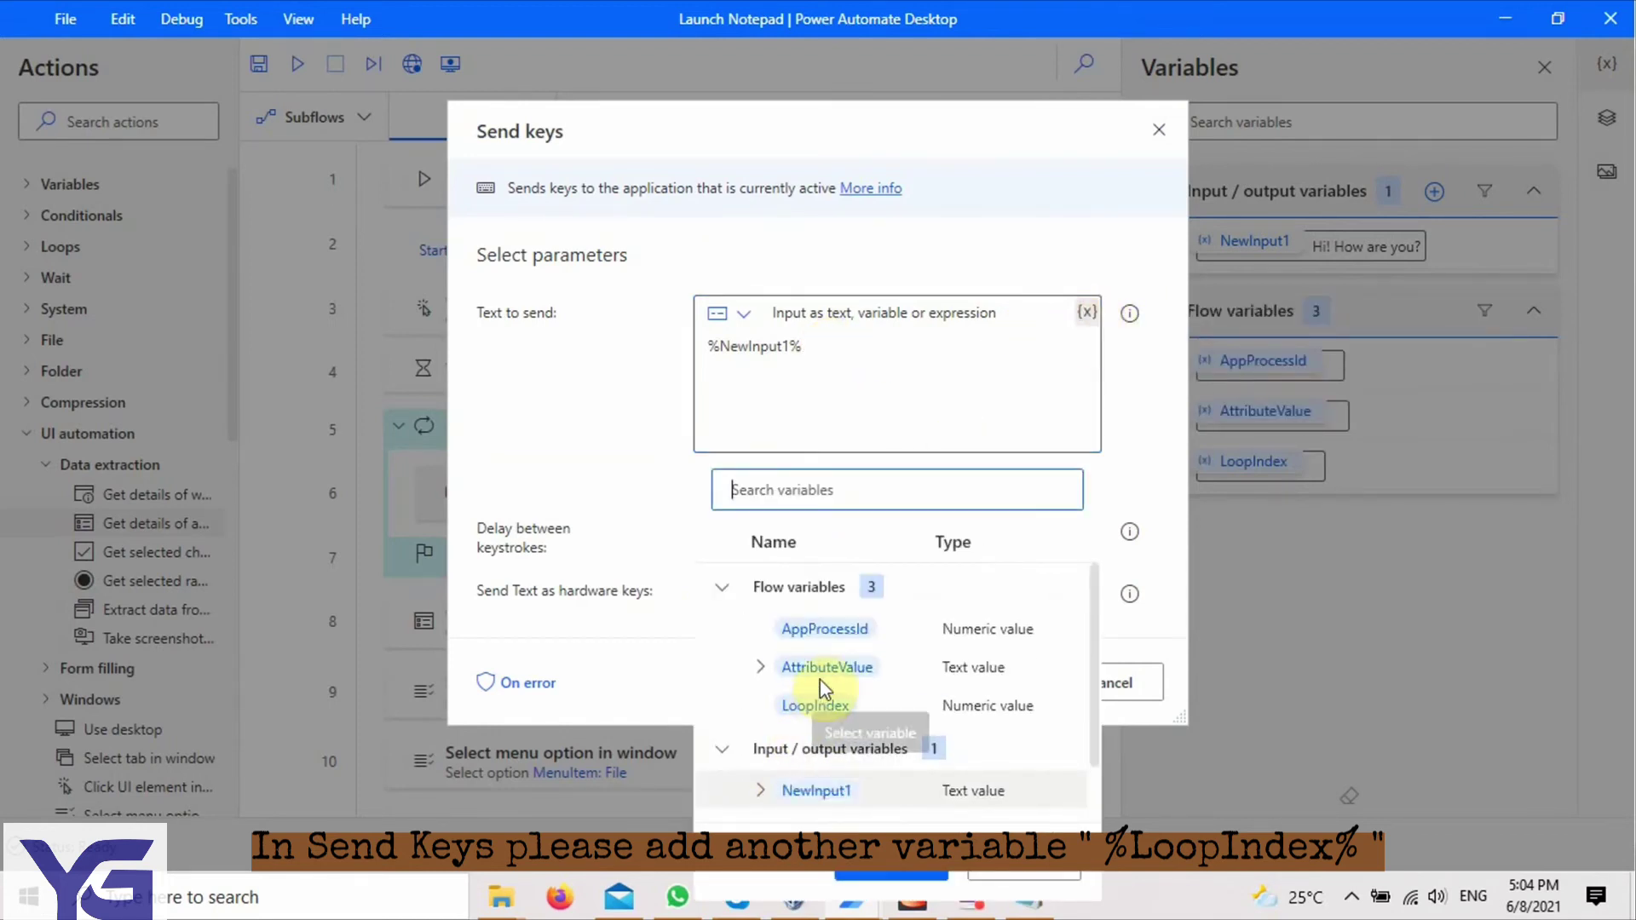
{"action": "left_click", "coordinate": [839, 711]}
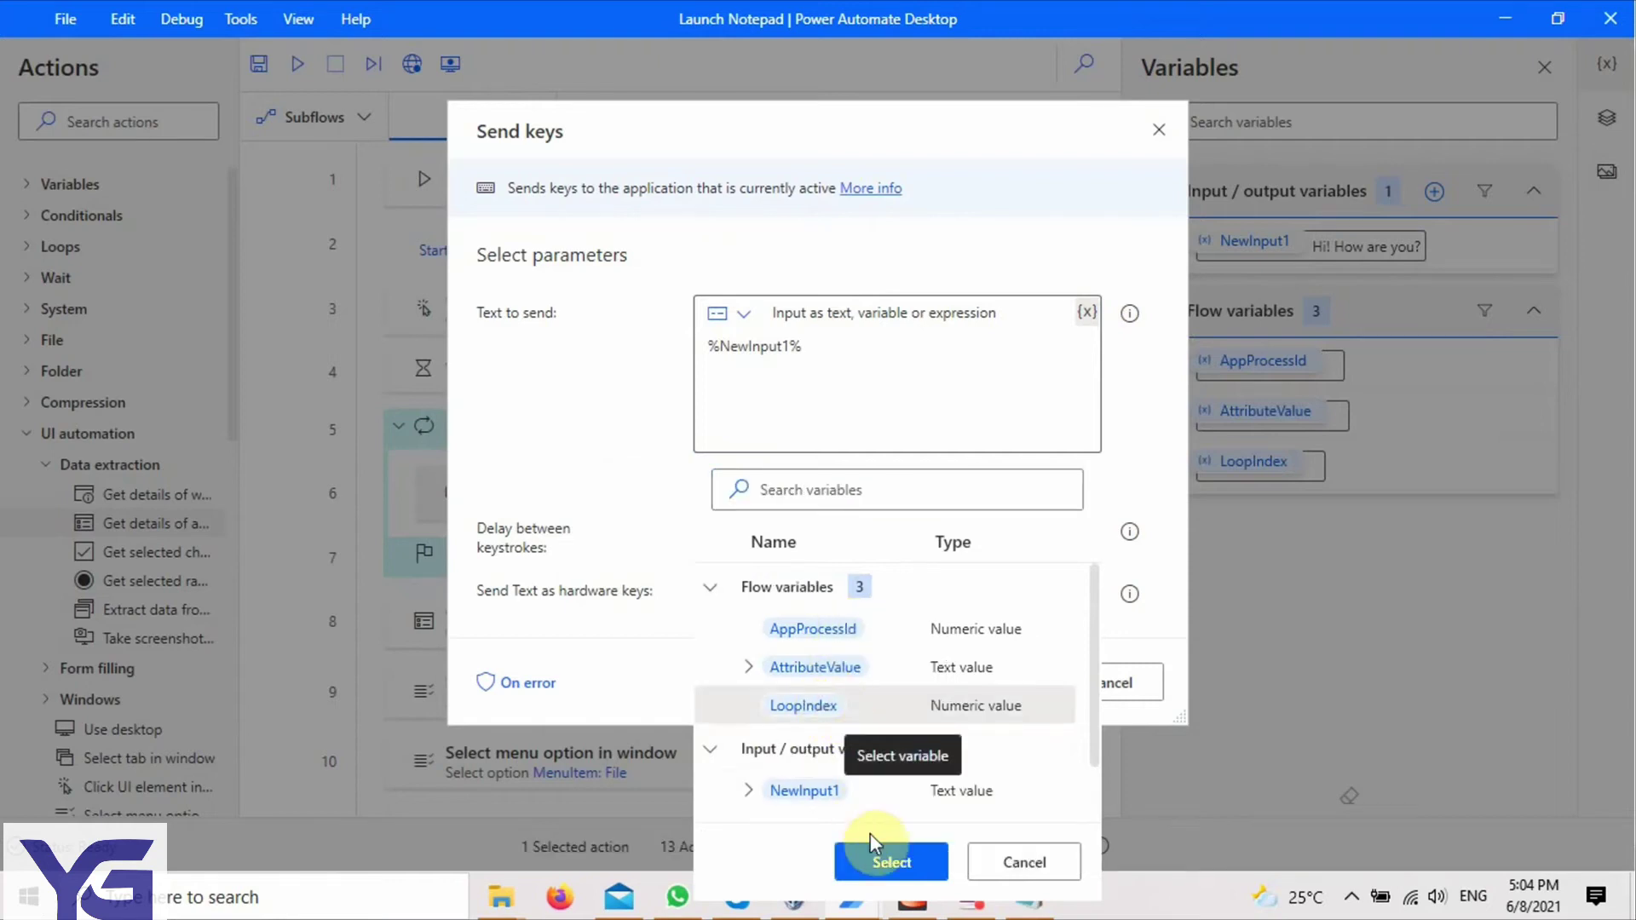
{"action": "left_click", "coordinate": [871, 856]}
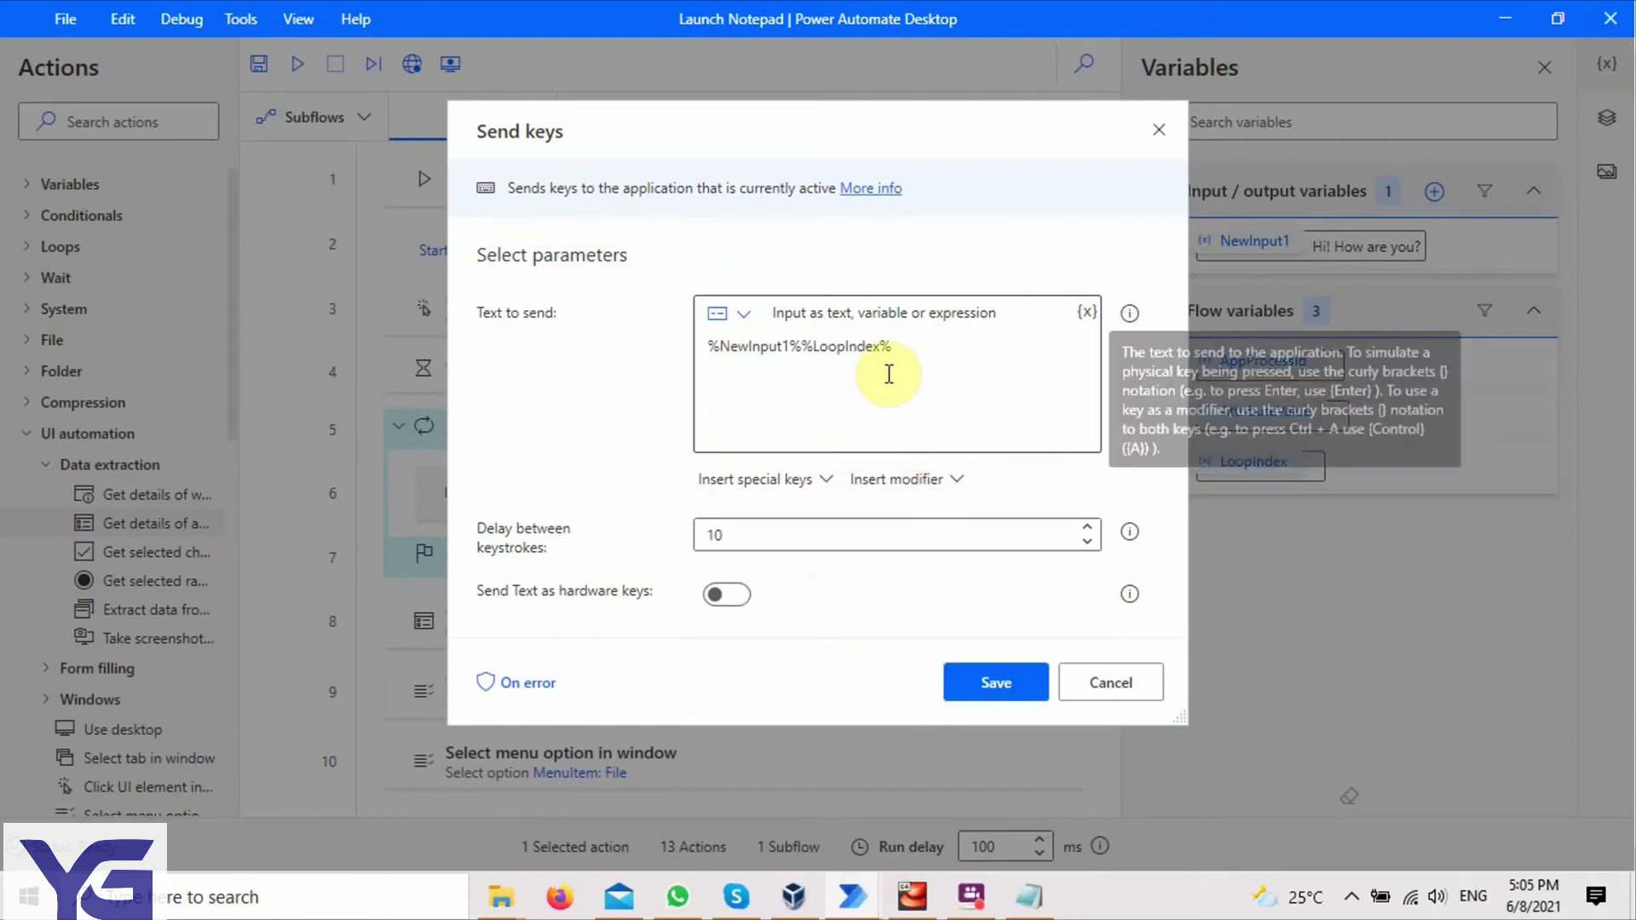
{"action": "left_click", "coordinate": [972, 688]}
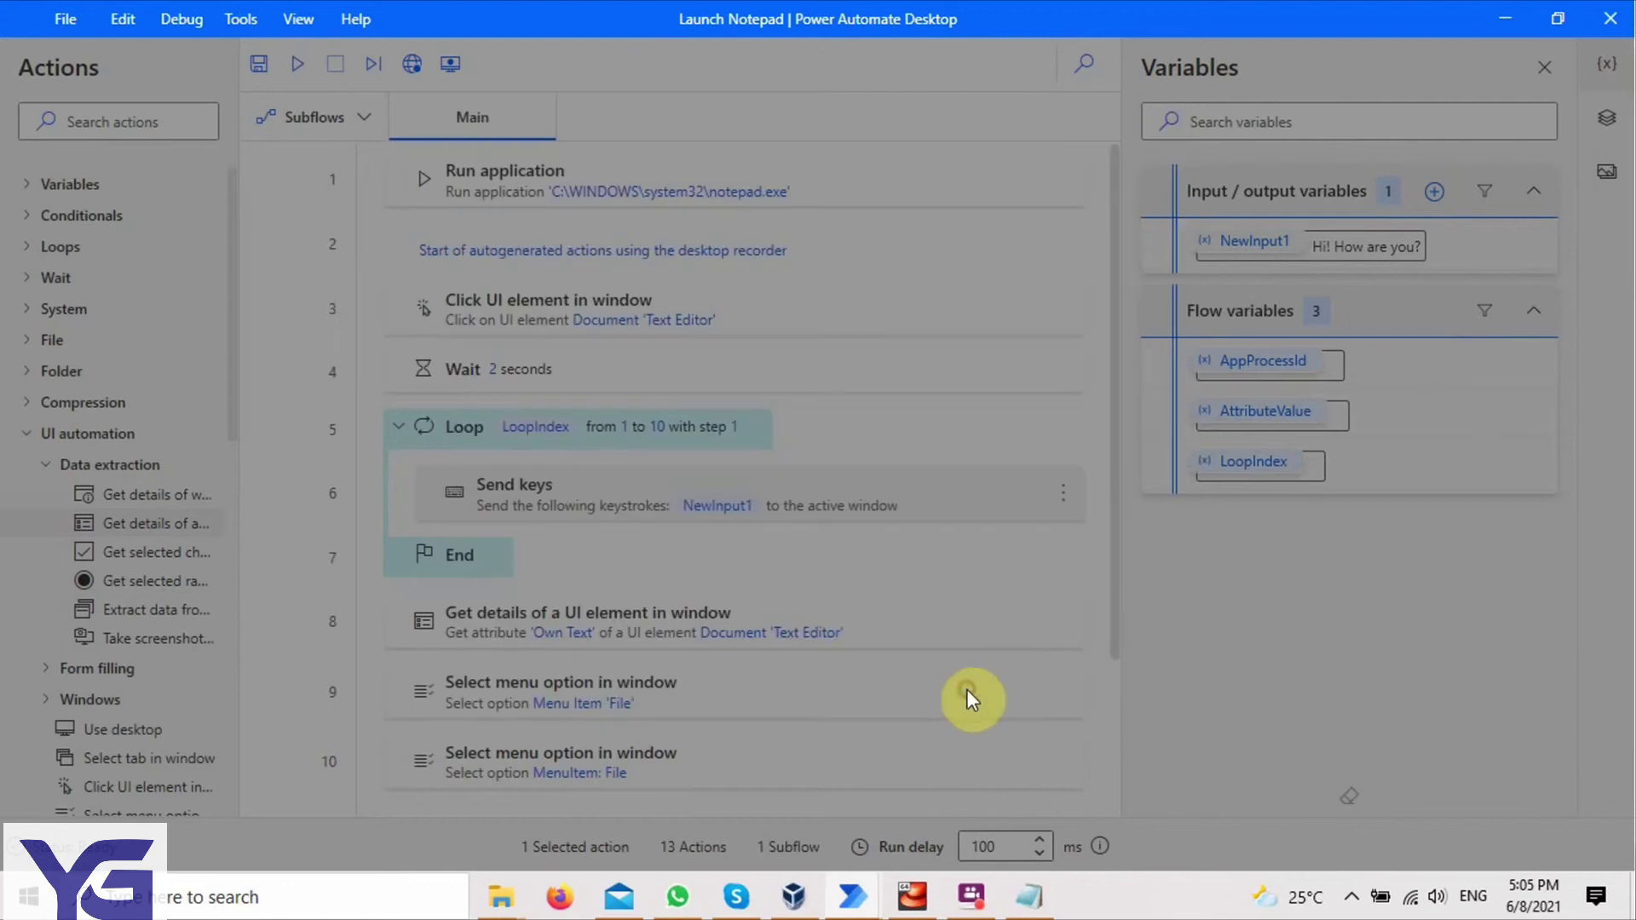
Step: Create an output variable named NewOutput1 with the external name NewOutput and the description "This is the output"
{"action": "left_click", "coordinate": [494, 628]}
{"action": "scroll", "coordinate": [493, 628], "scroll_direction": "down", "scroll_amount": 3}
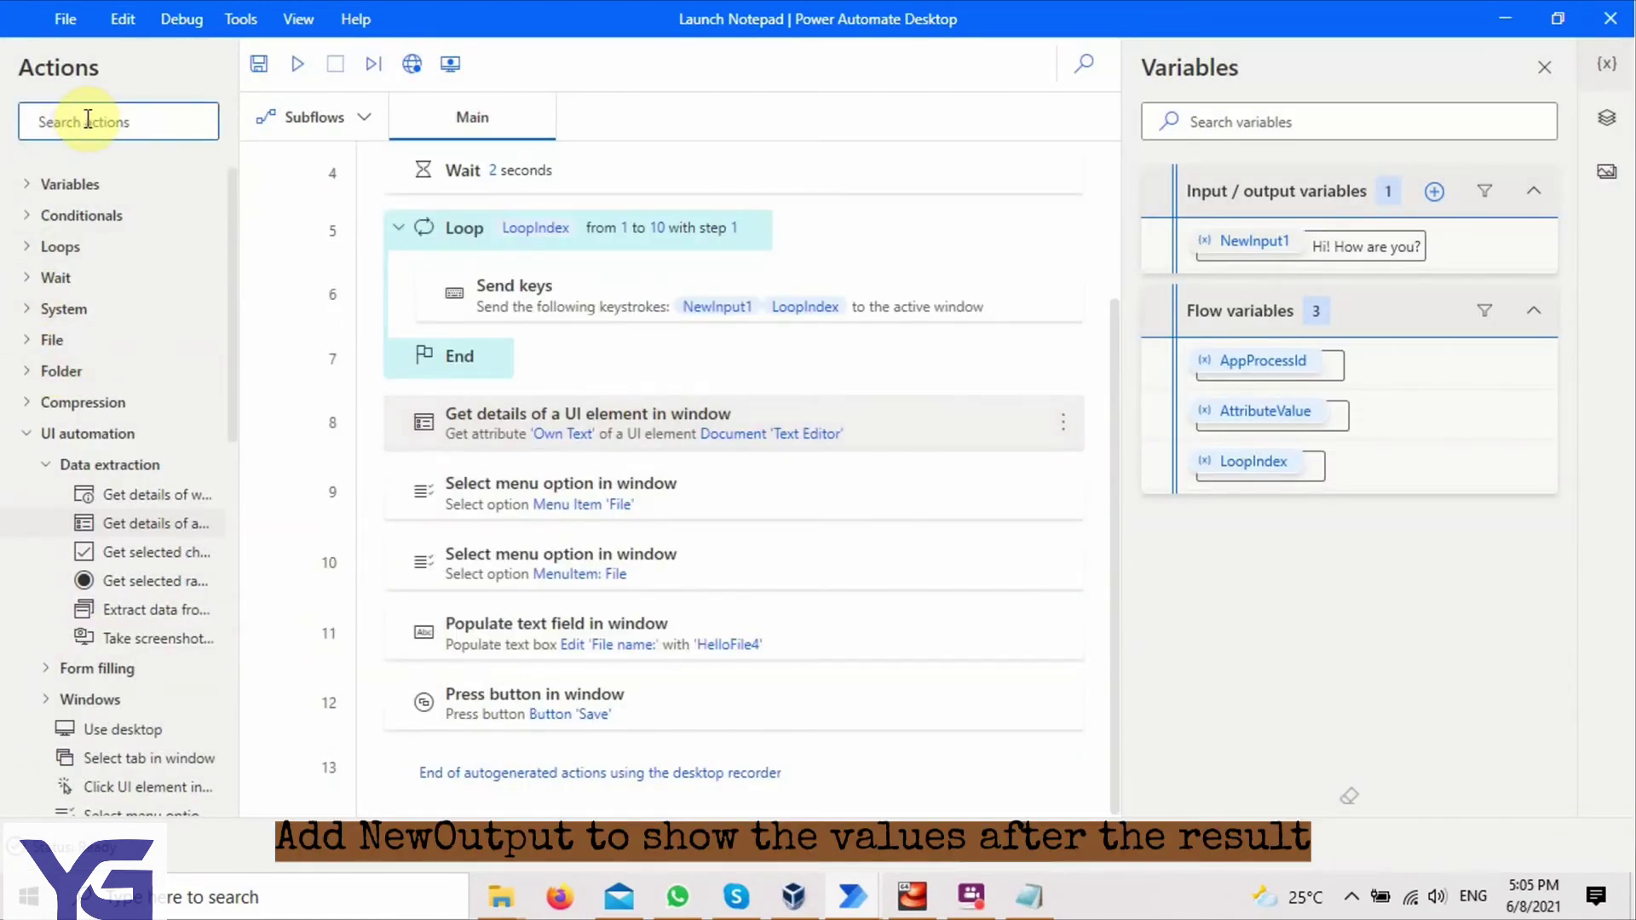
{"action": "left_click", "coordinate": [1434, 192]}
{"action": "left_click", "coordinate": [1458, 284]}
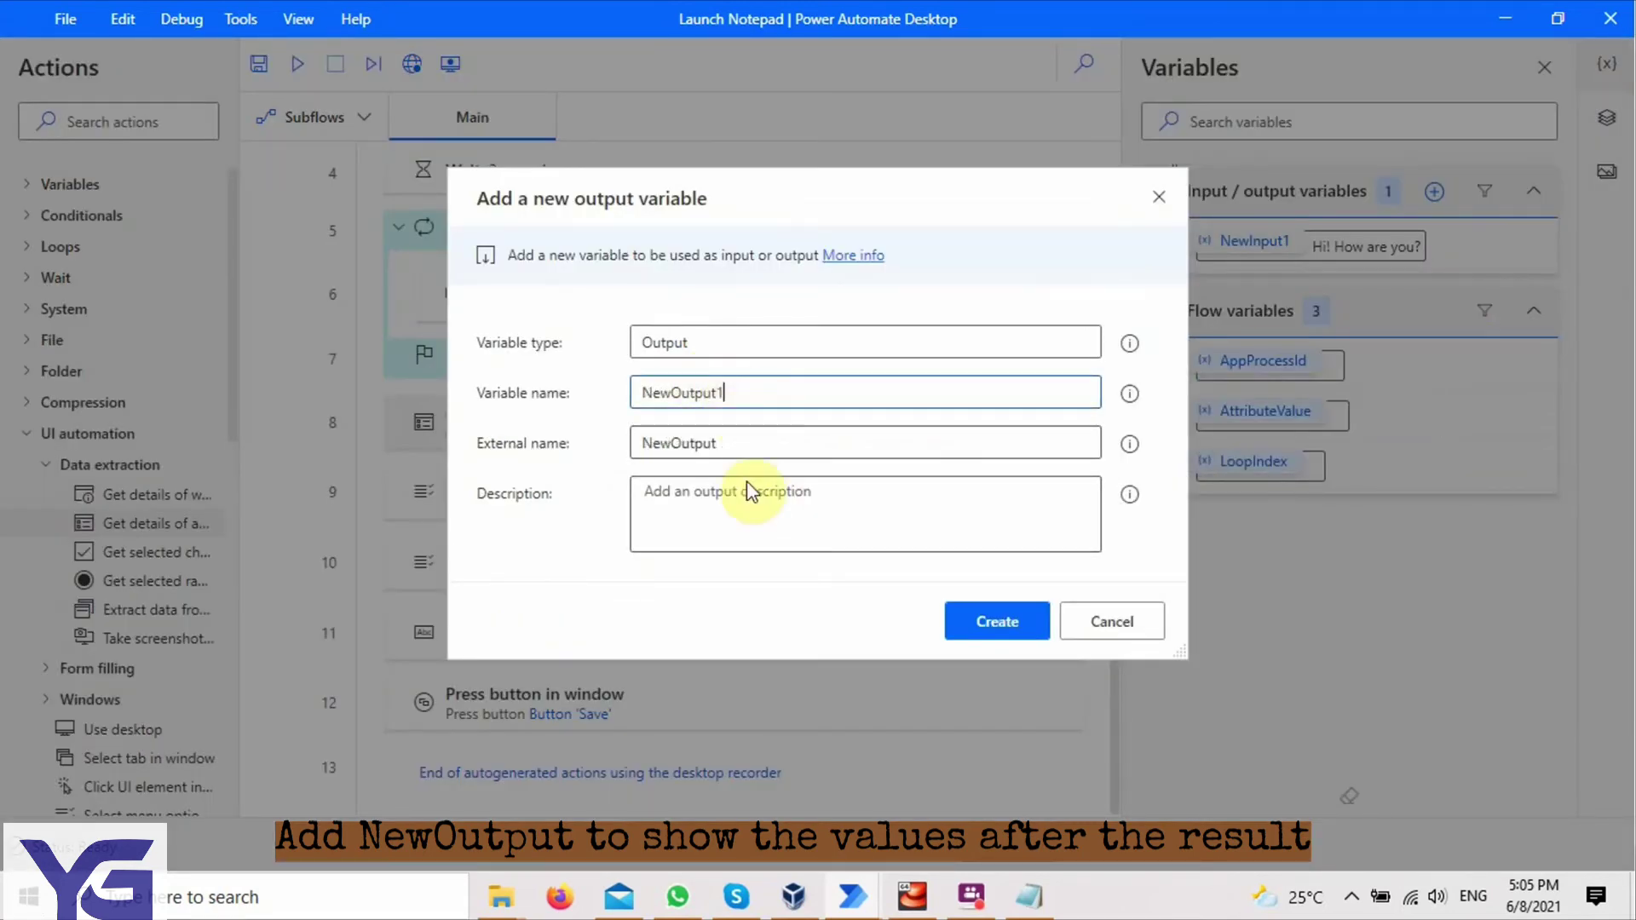
{"action": "left_click", "coordinate": [710, 494]}
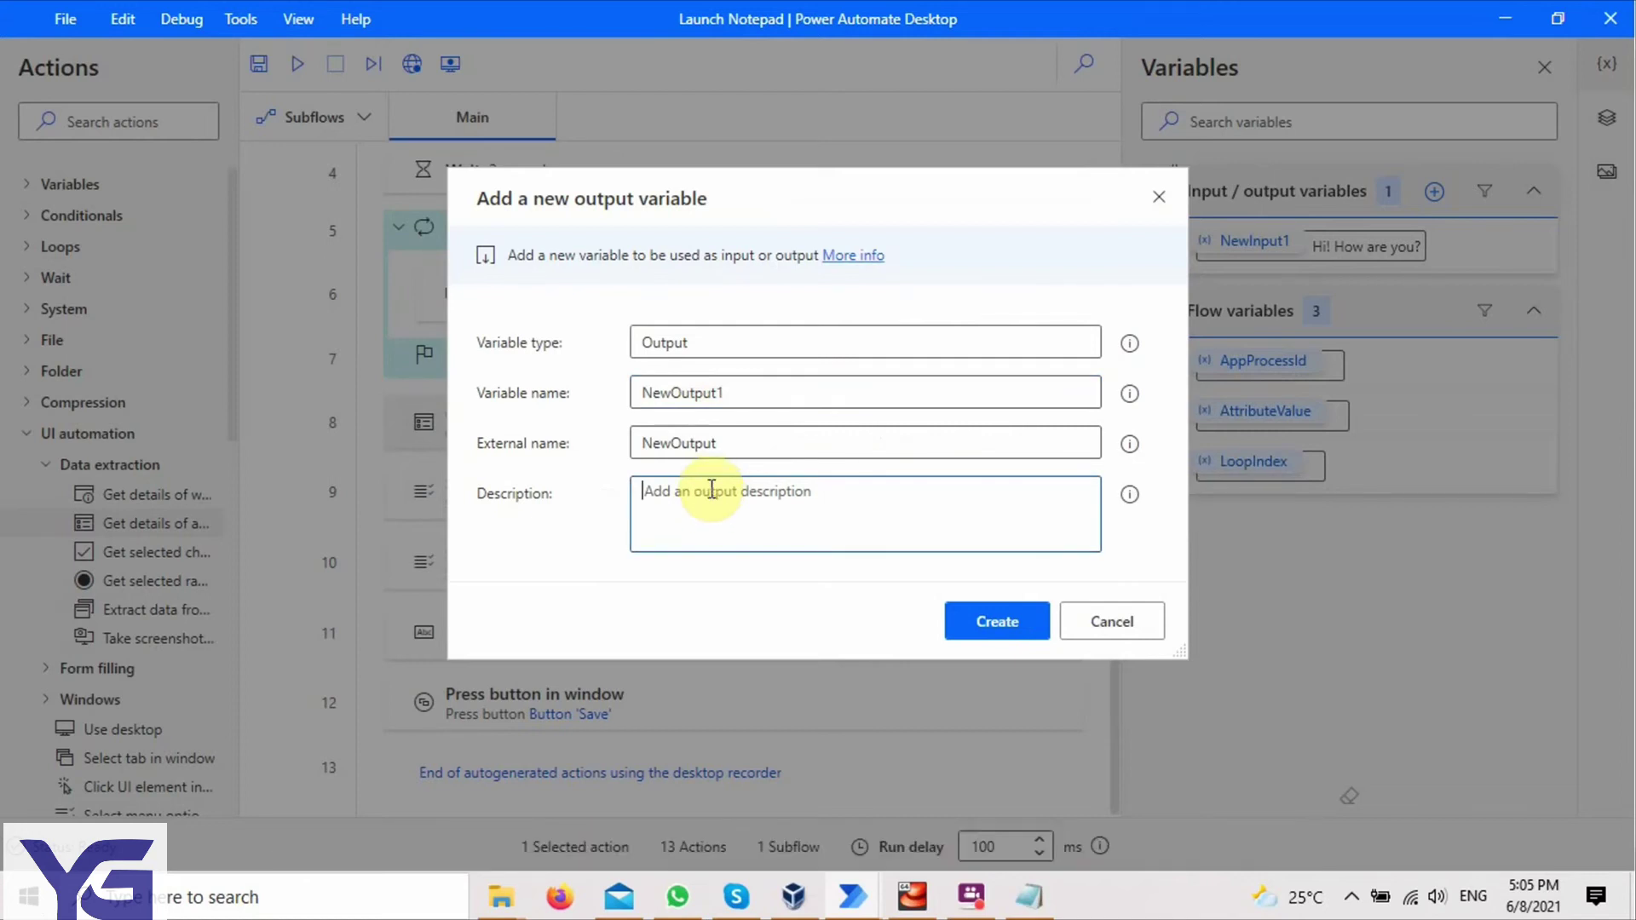
{"action": "type", "text": "This is the output"}
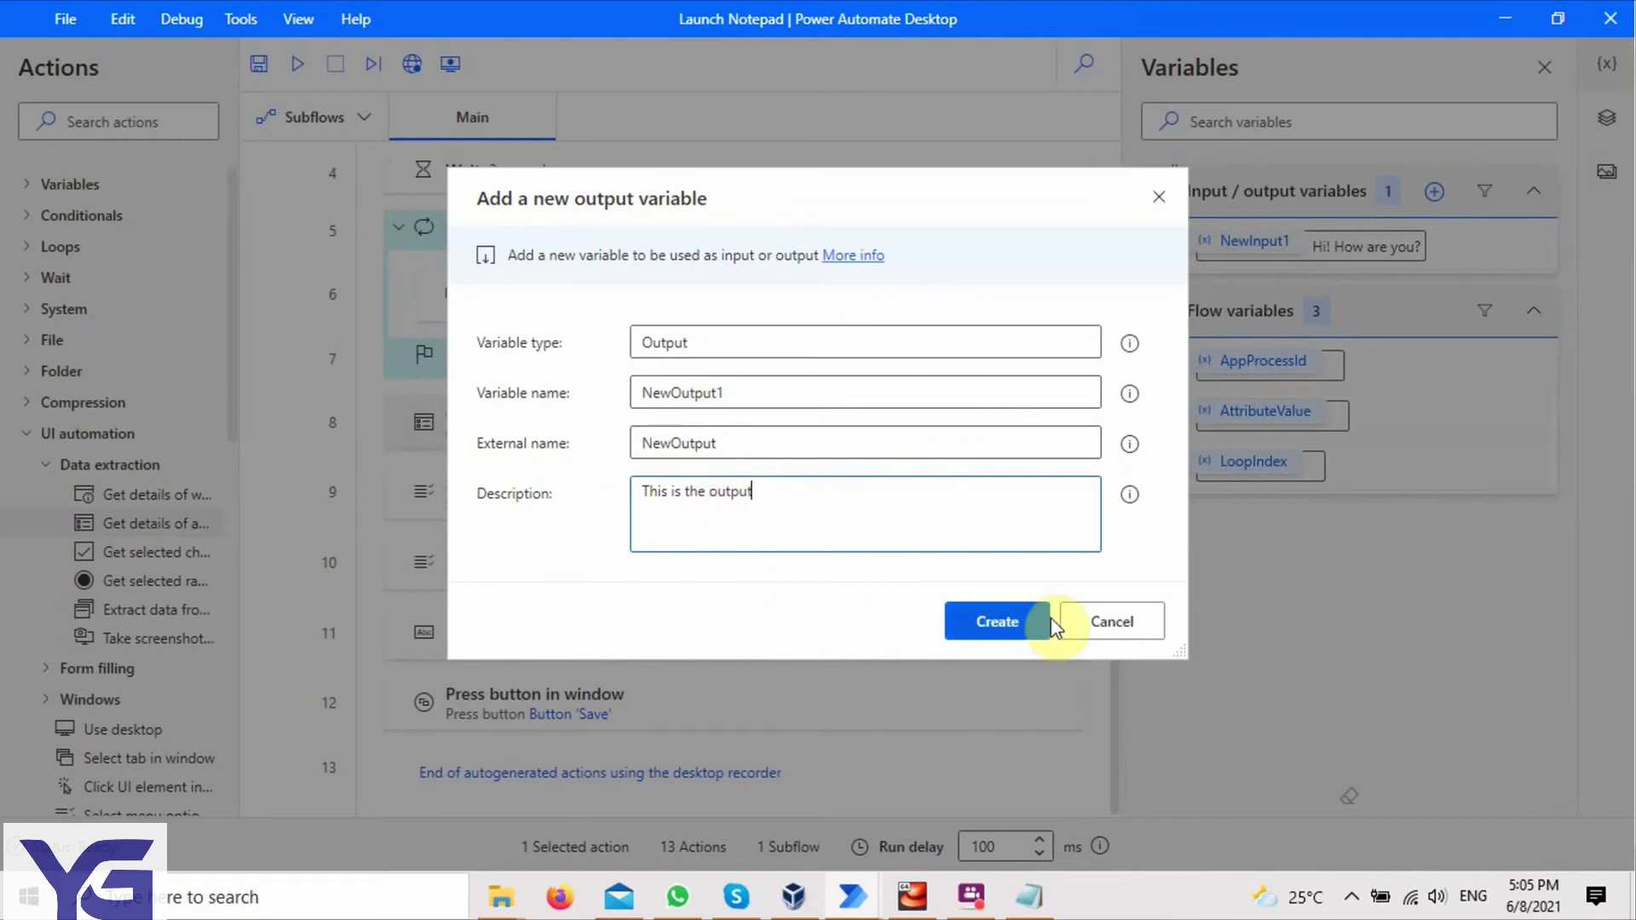
{"action": "left_click", "coordinate": [1001, 622]}
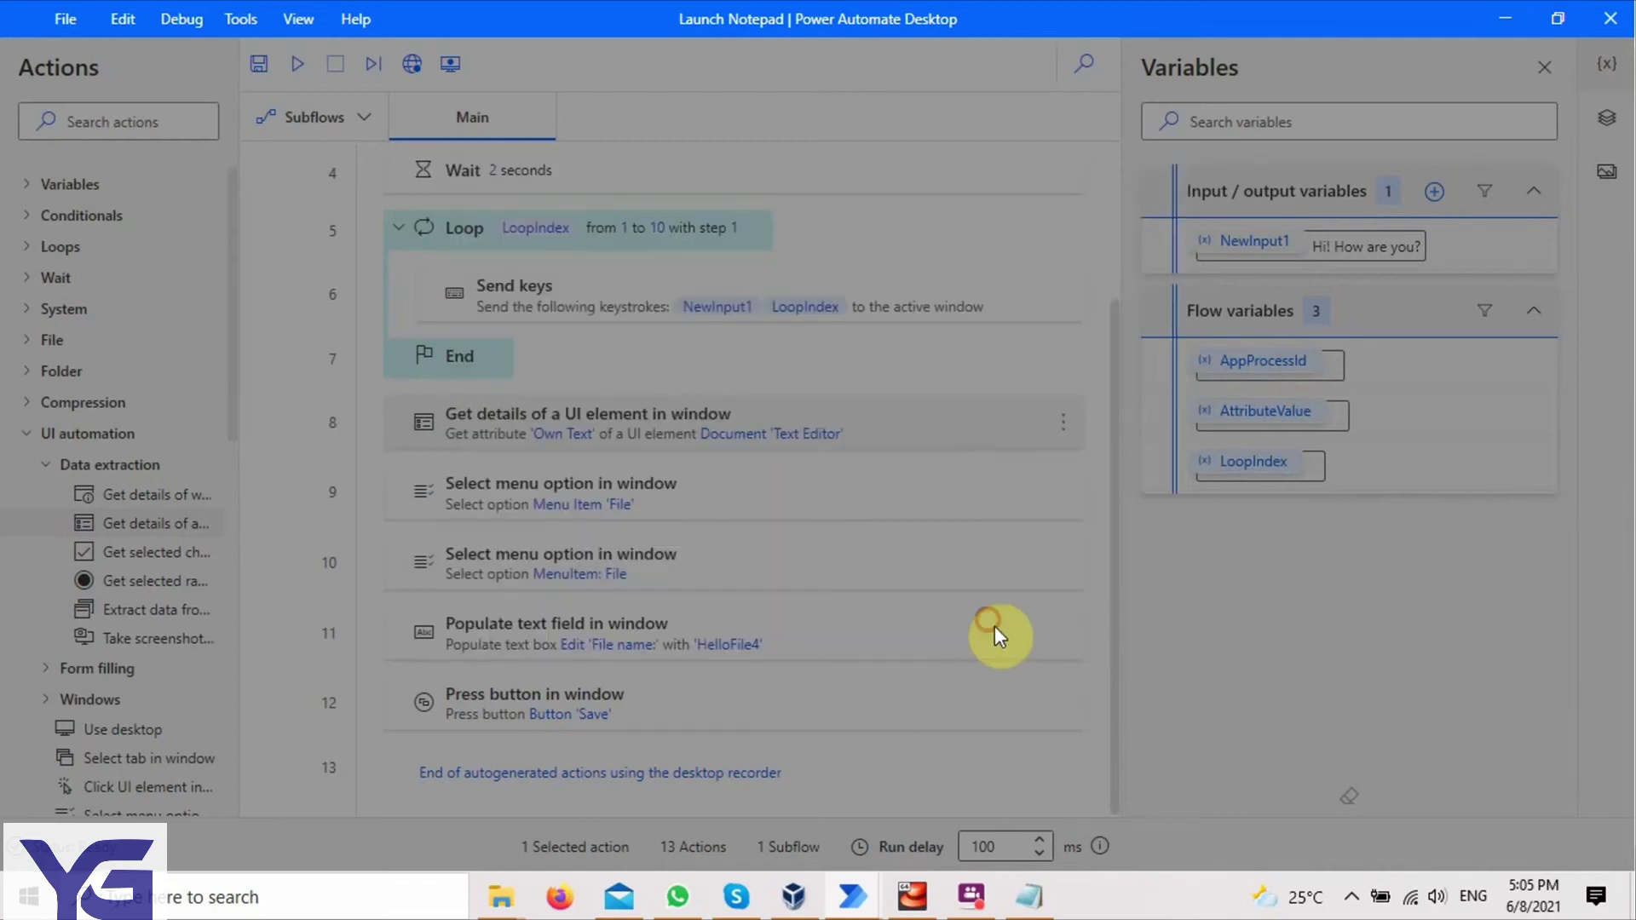
Step: Find the Set variable action and insert it directly after Get details of a UI element in window
{"action": "left_click", "coordinate": [116, 134]}
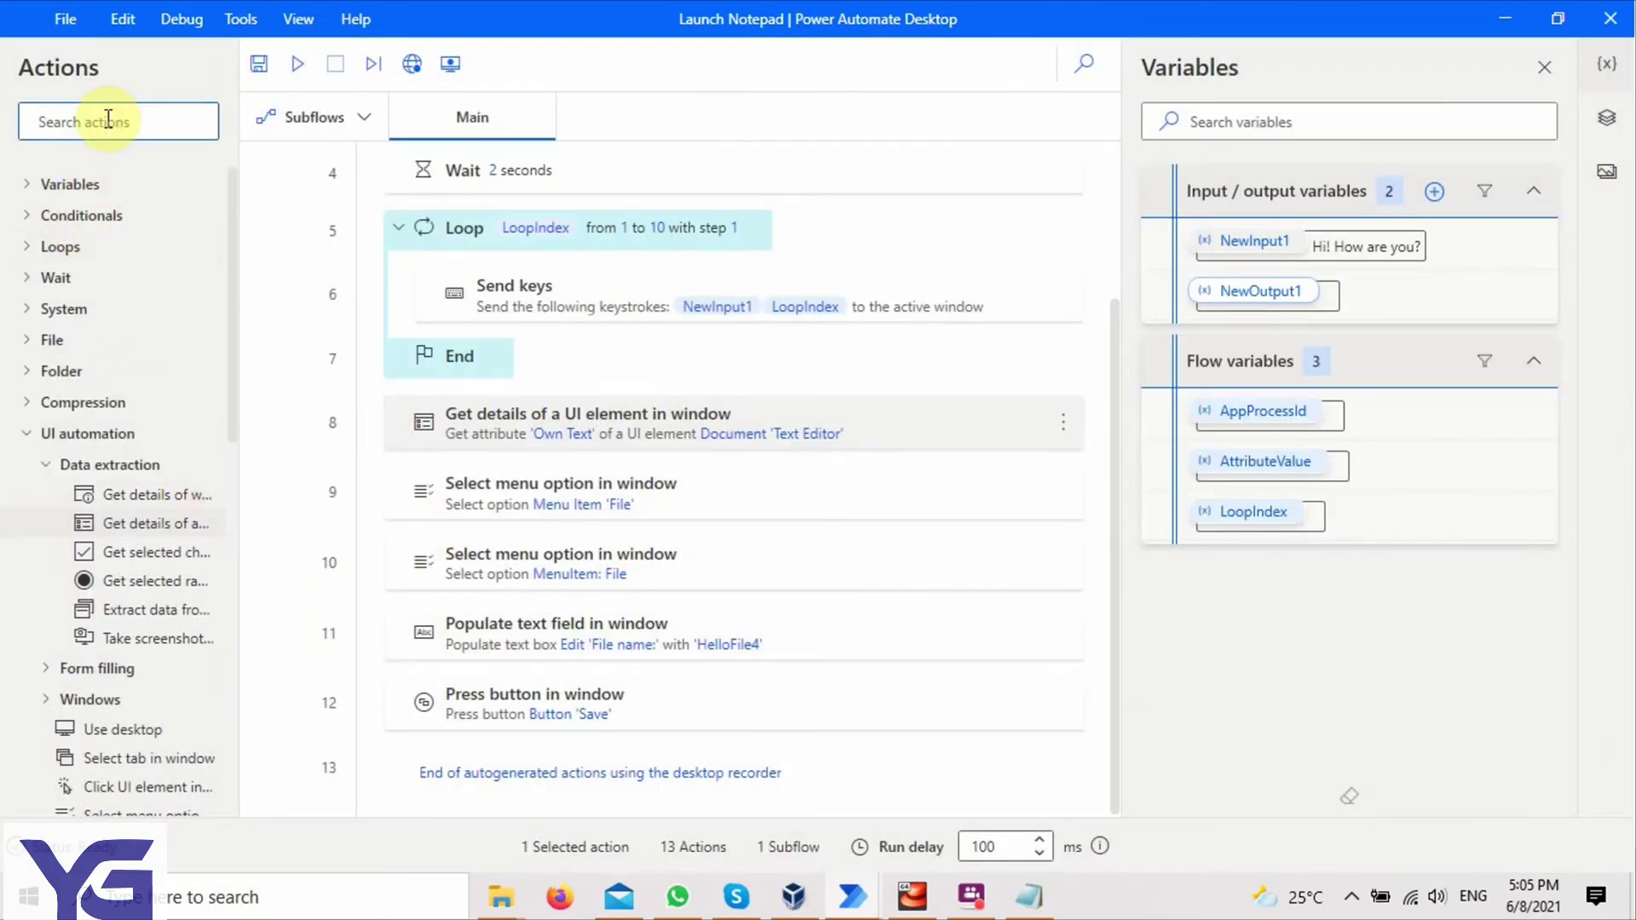
{"action": "type", "text": "set"}
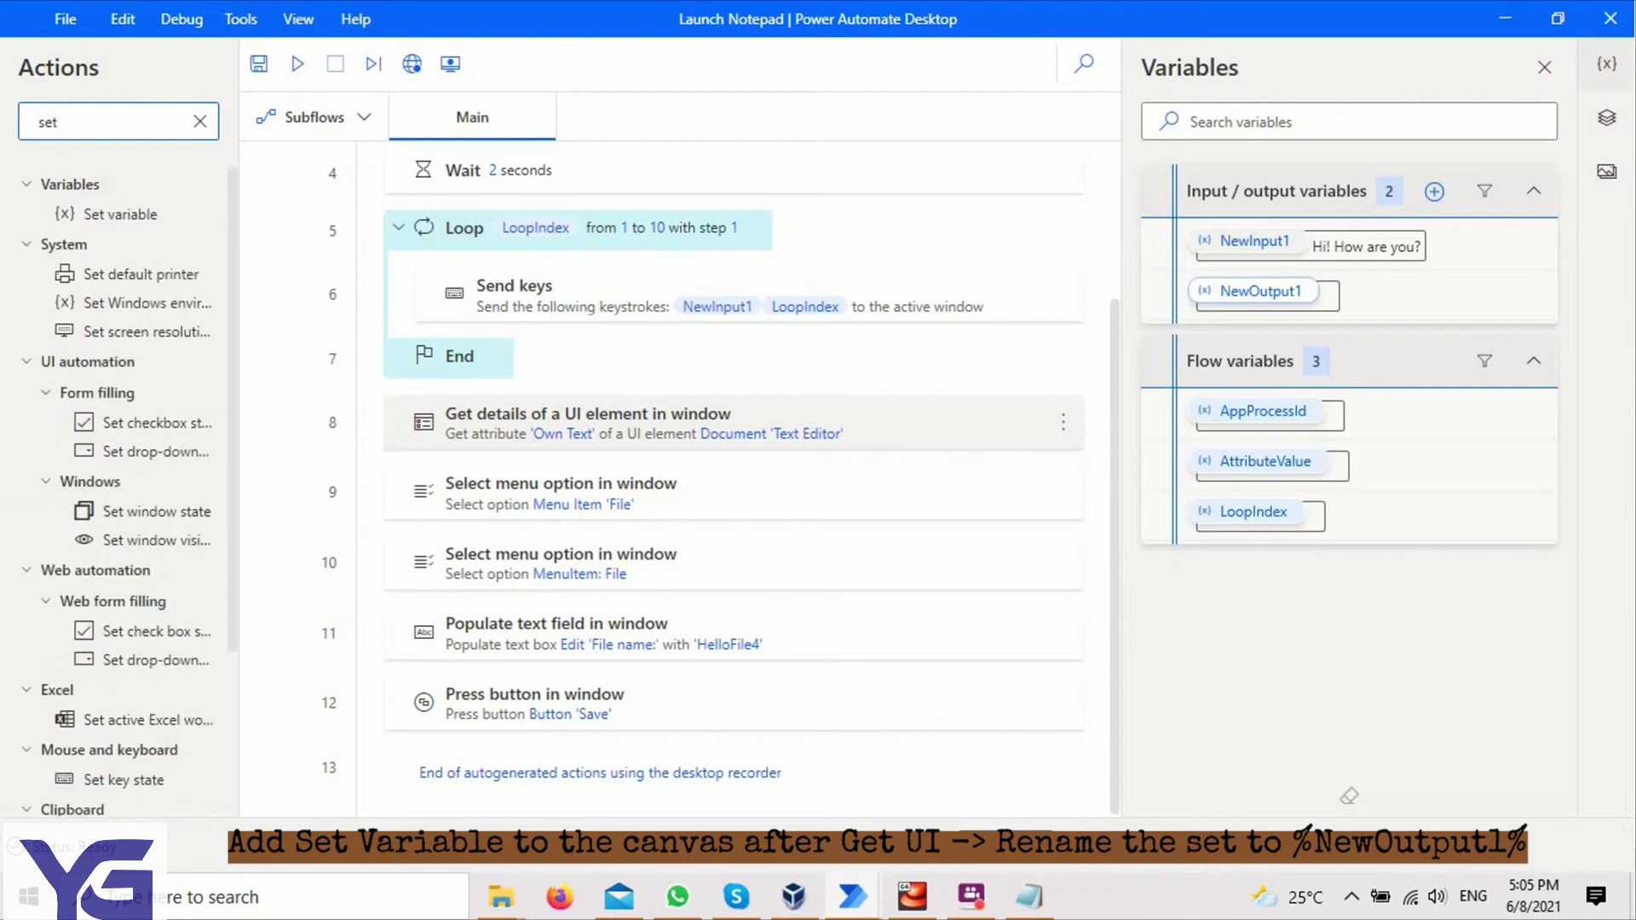
{"action": "type", "text": " variab"}
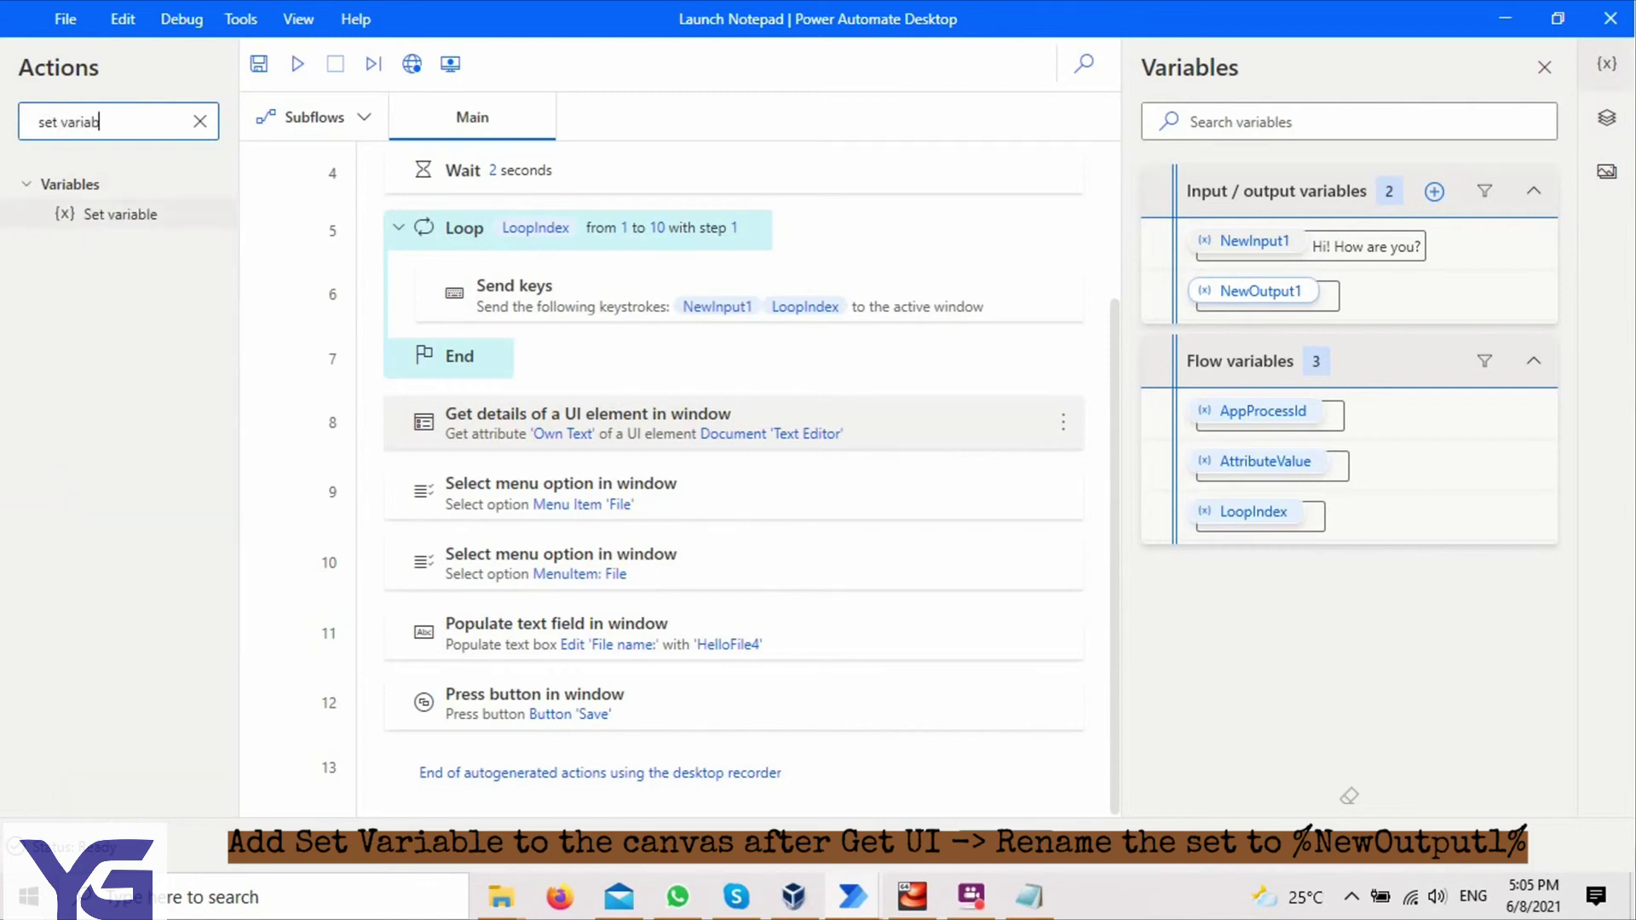
{"action": "left_click_drag", "start_coordinate": [128, 215], "coordinate": [537, 467]}
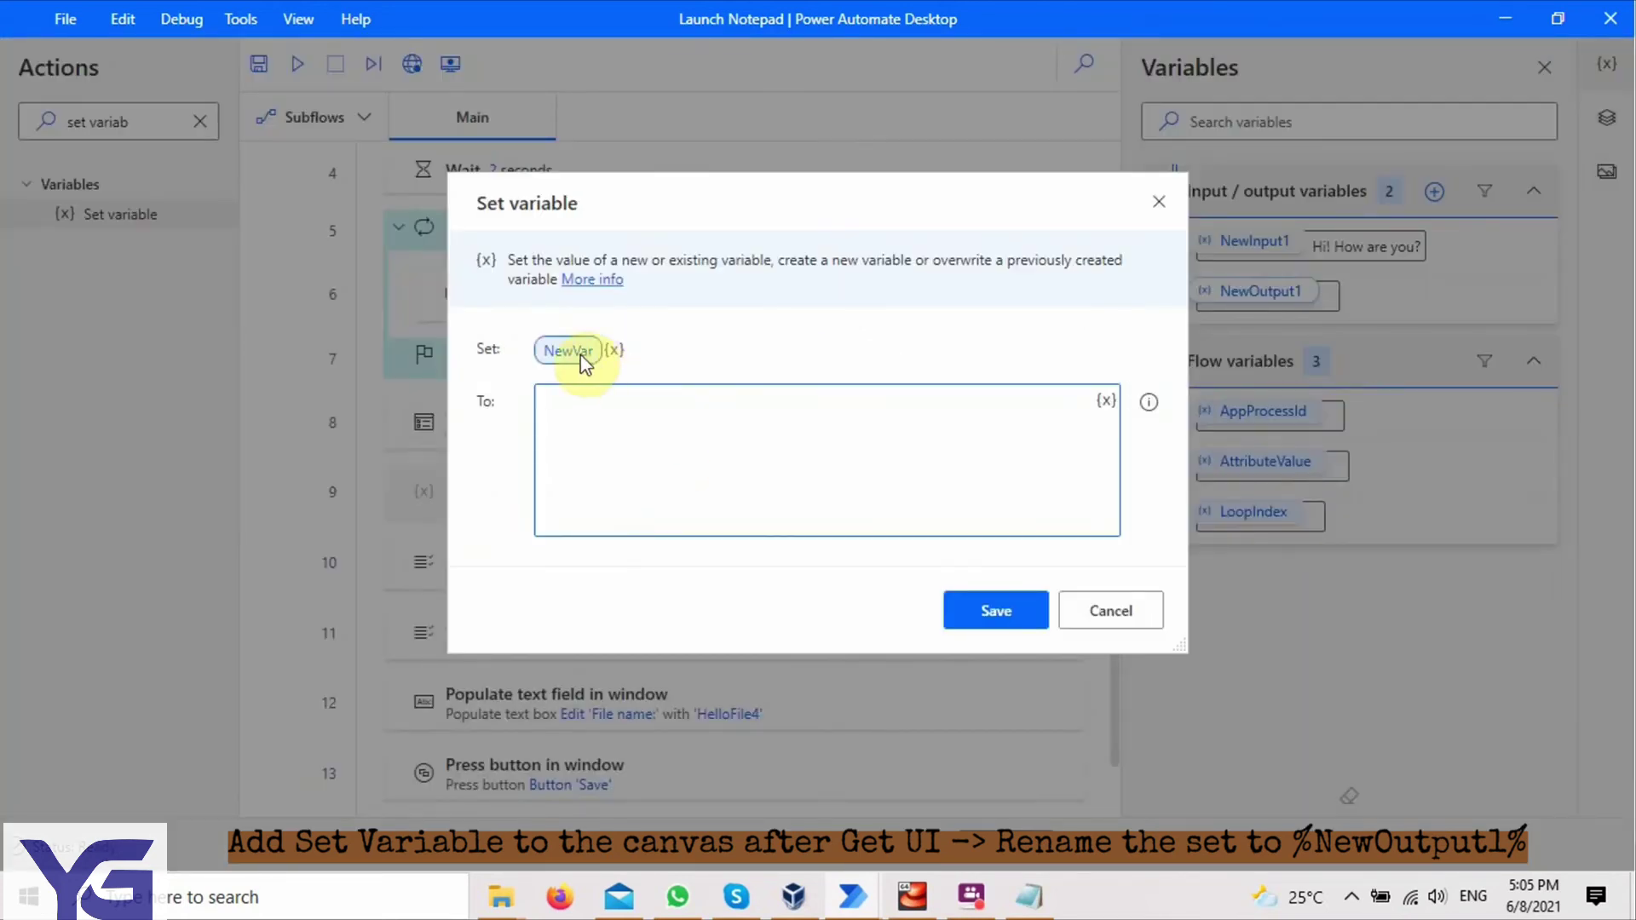
Step: Configure the Set variable action to set NewOutput1 to %AttributeValue% and save the action
{"action": "left_click", "coordinate": [590, 350]}
{"action": "key", "text": "BackSpace"}
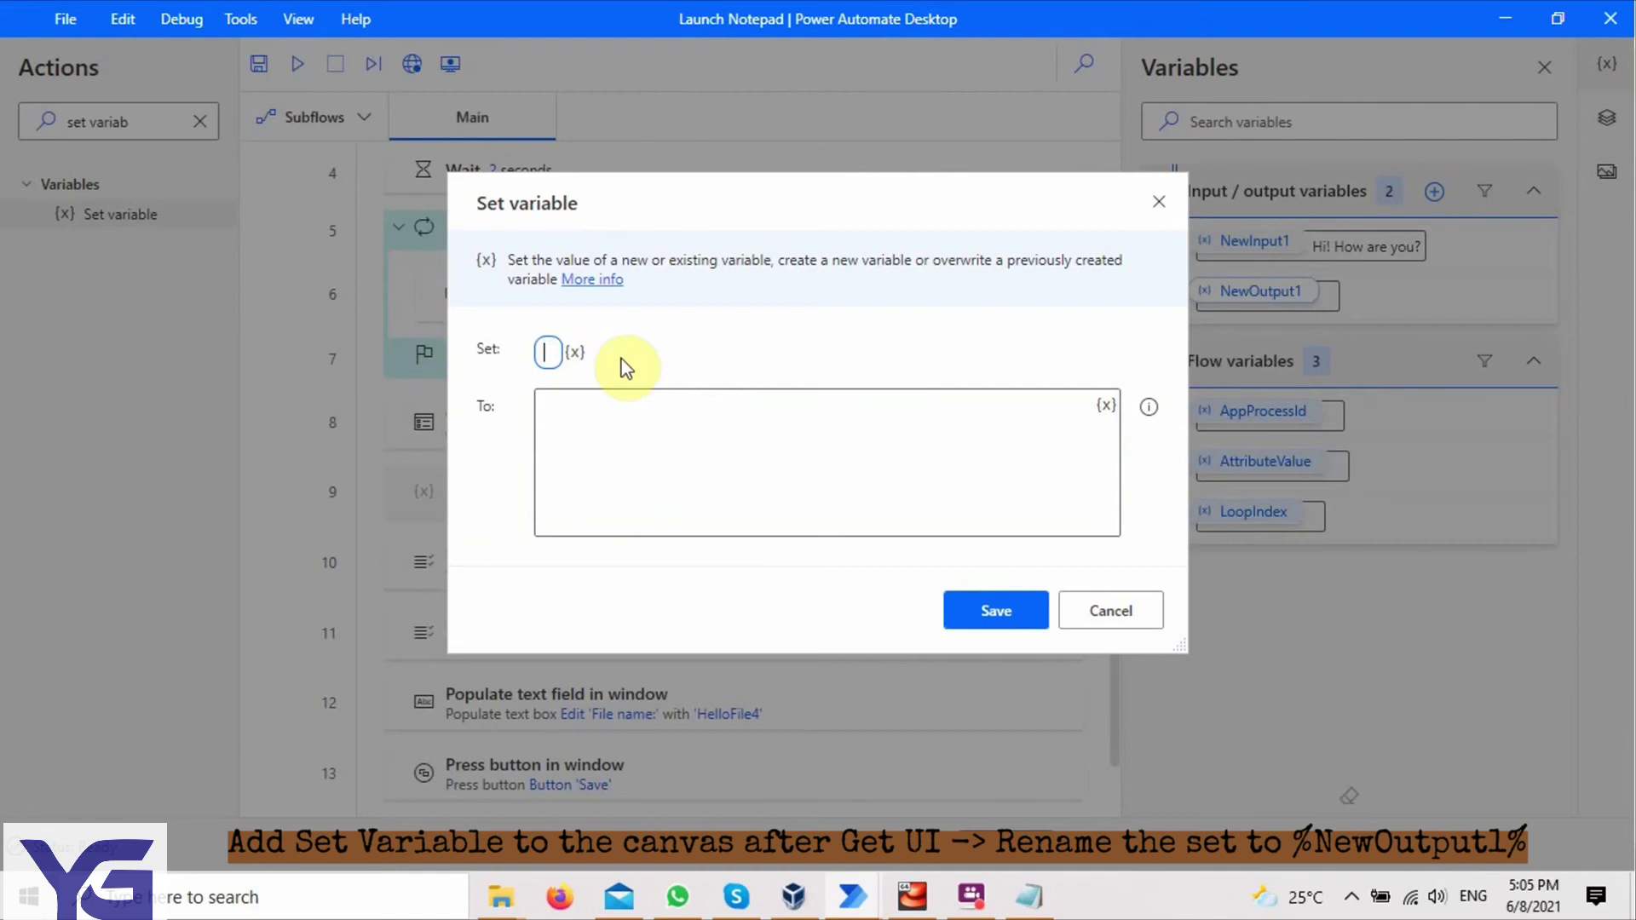
{"action": "left_click", "coordinate": [584, 354]}
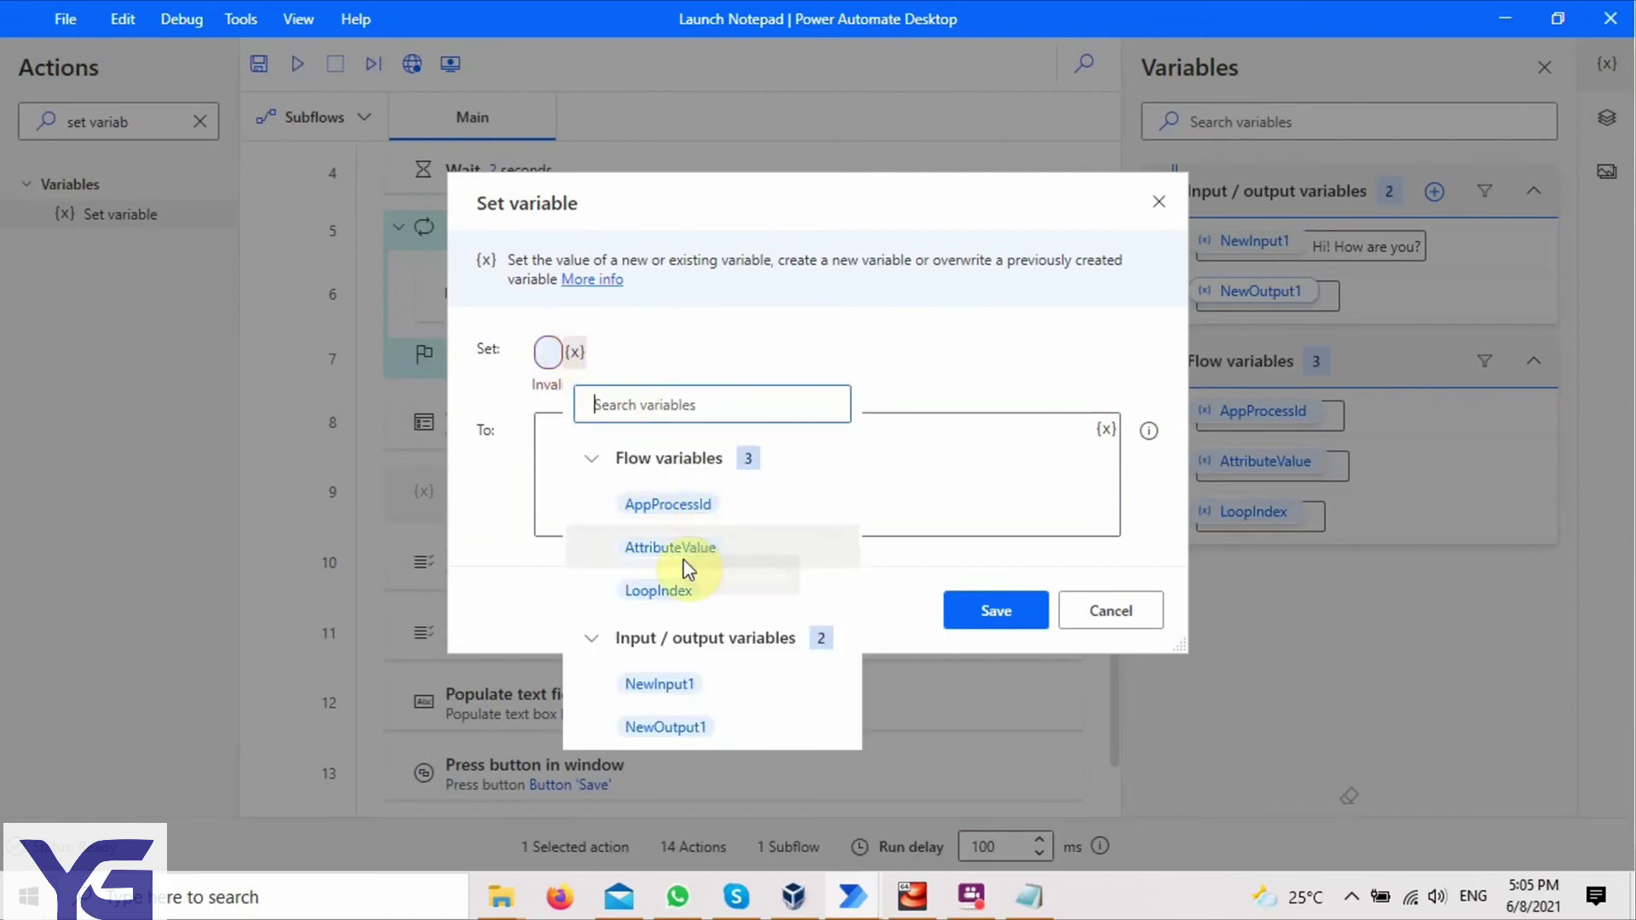
{"action": "left_click", "coordinate": [674, 725]}
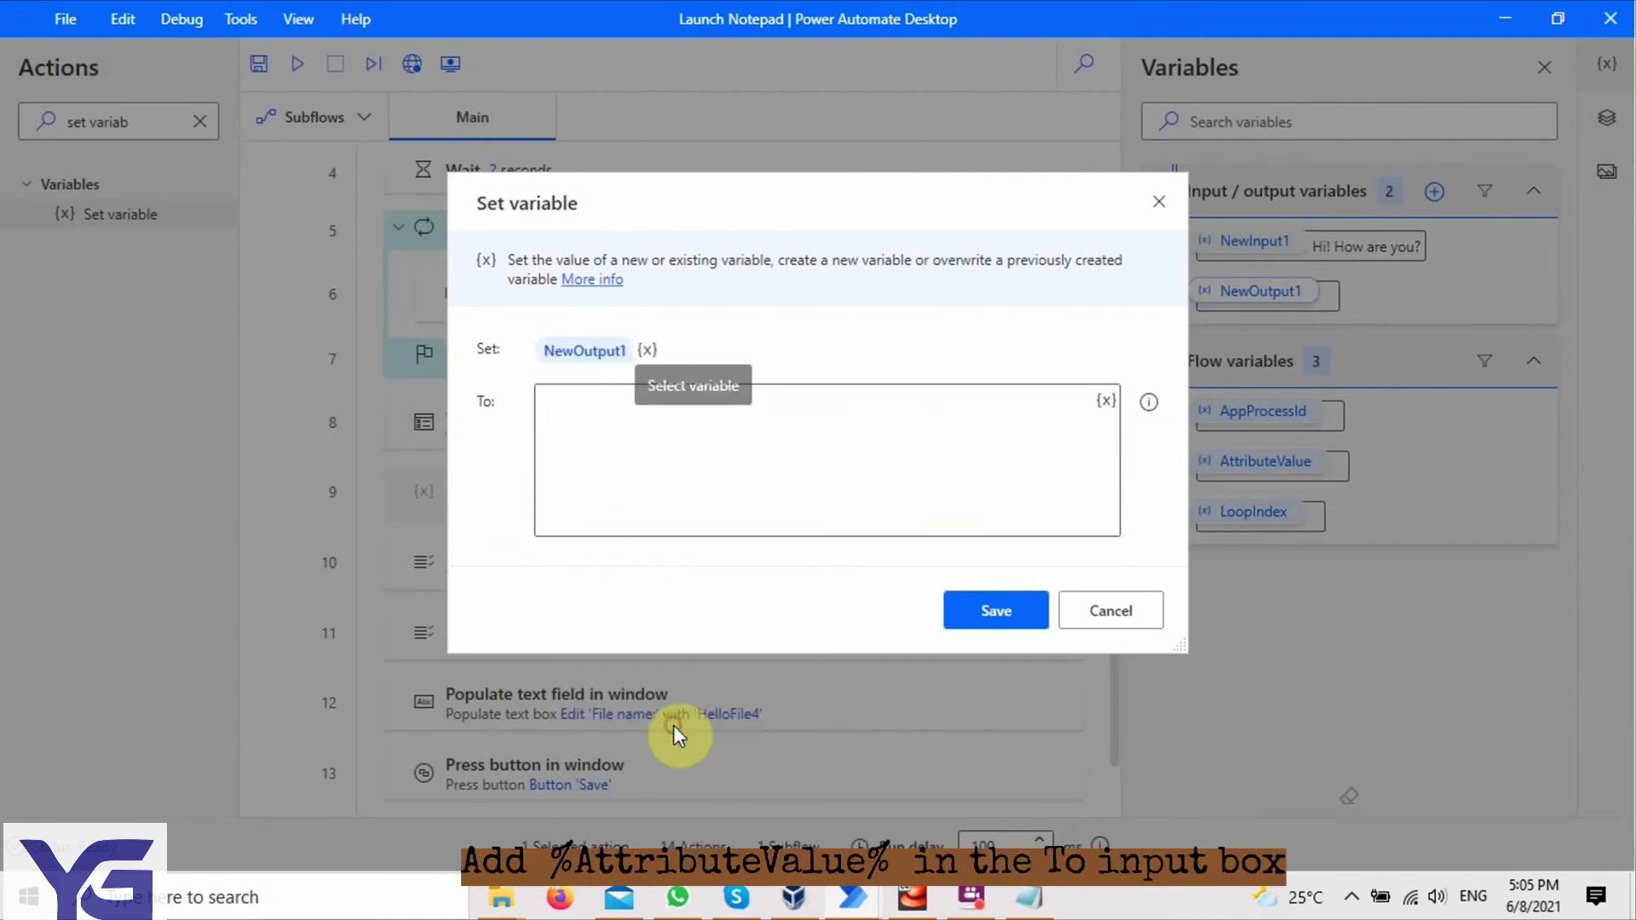
{"action": "left_click", "coordinate": [1099, 403]}
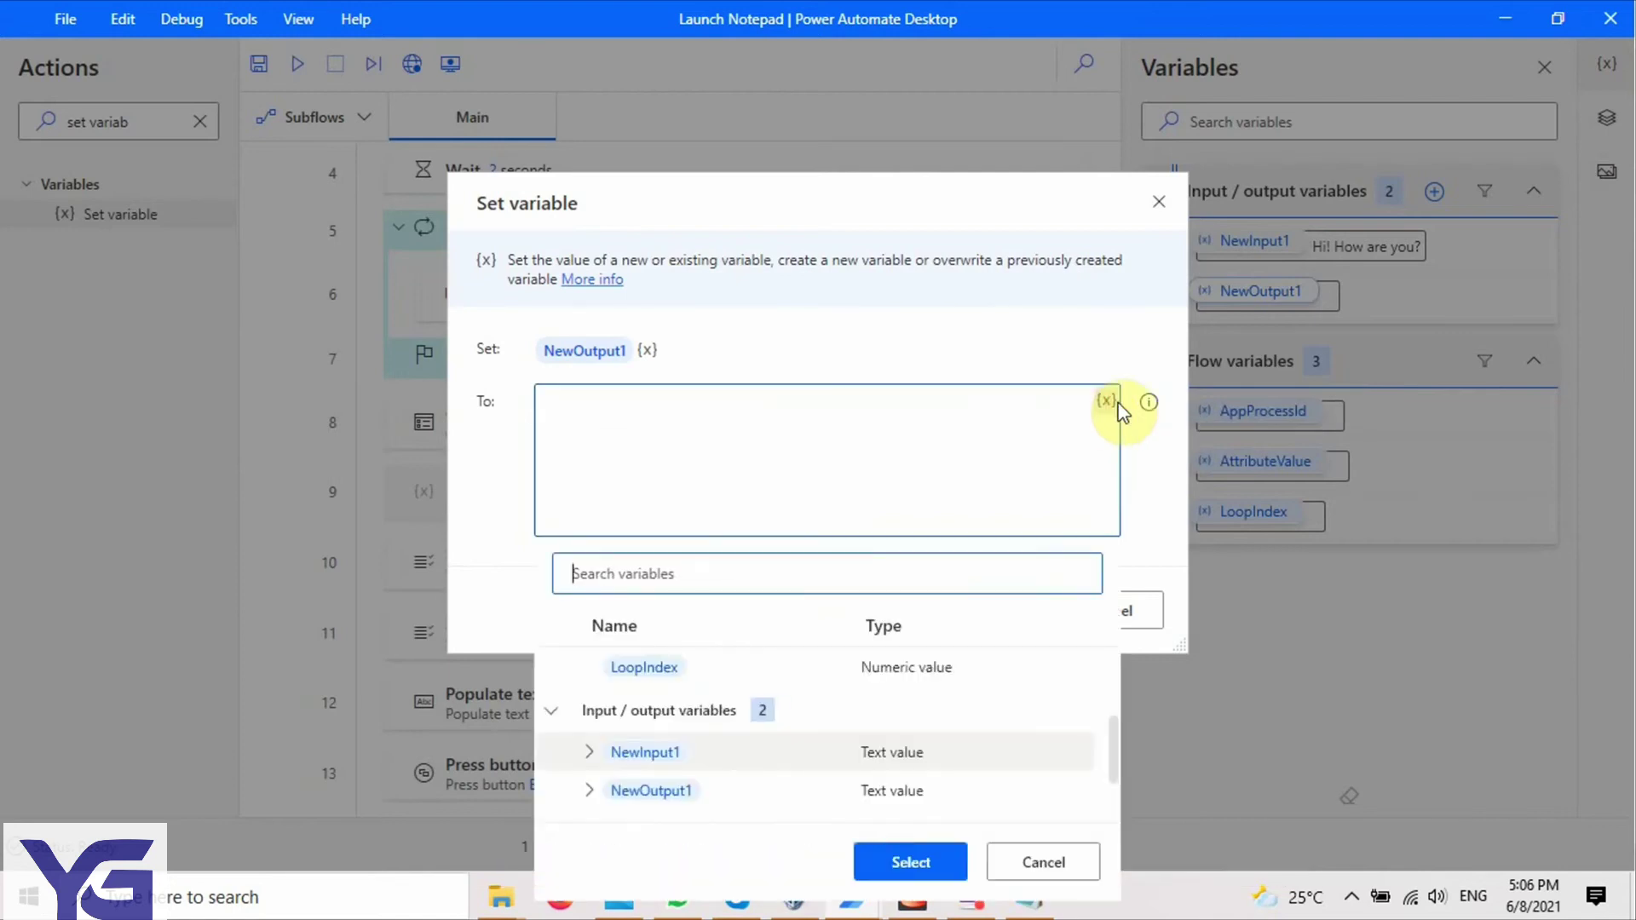
{"action": "scroll", "coordinate": [701, 732], "scroll_direction": "up", "scroll_amount": 2}
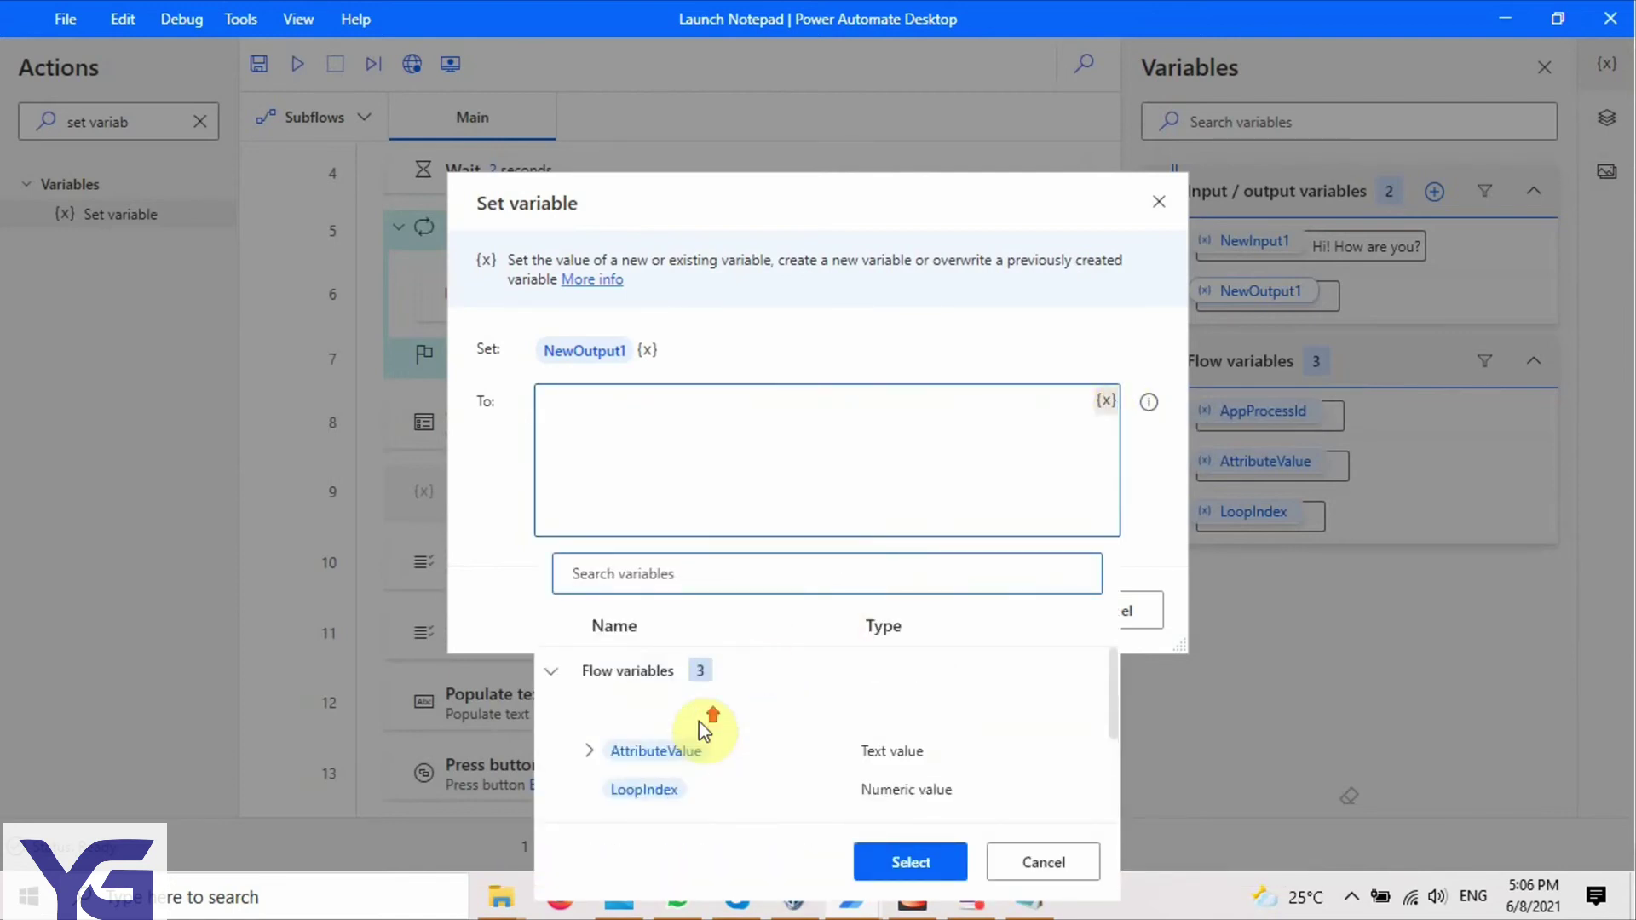
{"action": "left_click", "coordinate": [635, 750]}
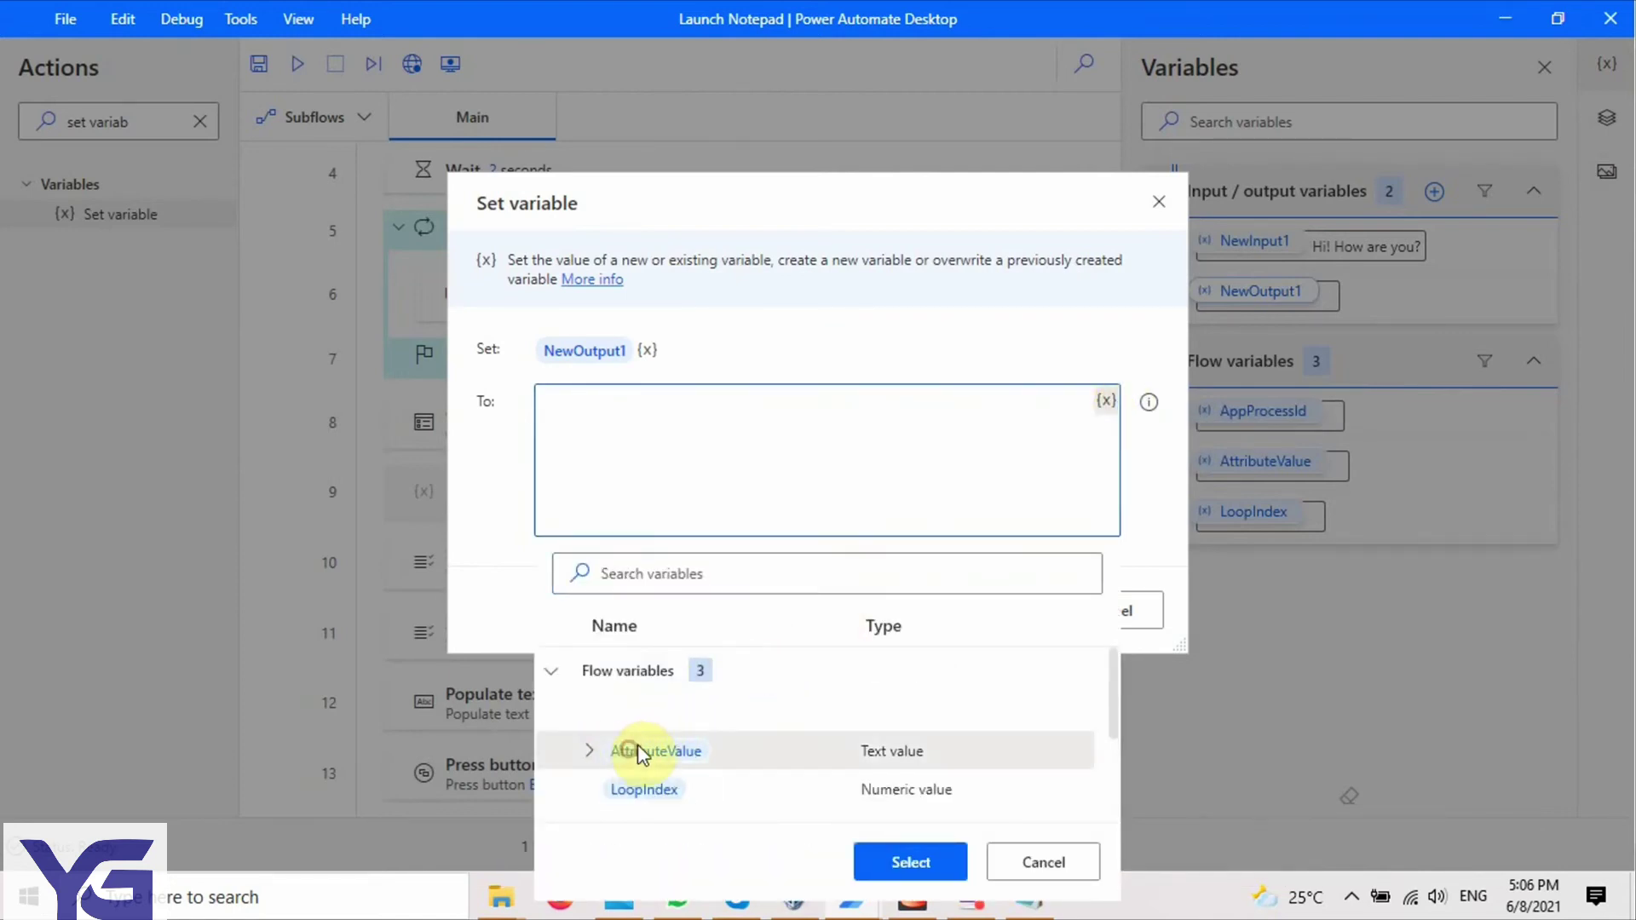
{"action": "left_click", "coordinate": [911, 861]}
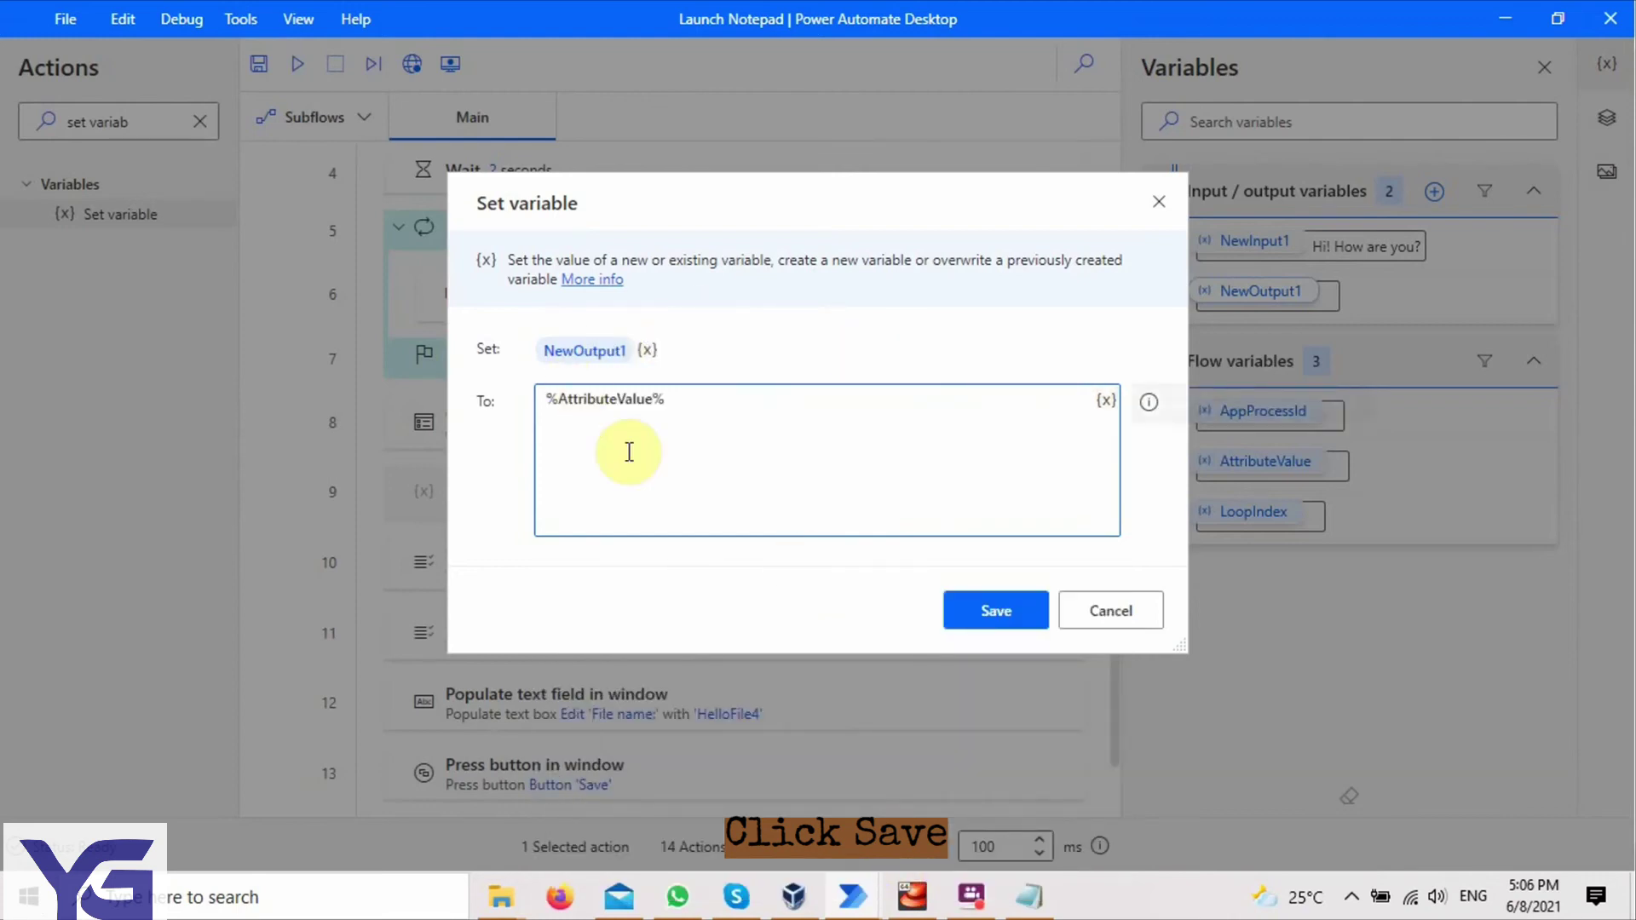
{"action": "left_click", "coordinate": [1020, 611]}
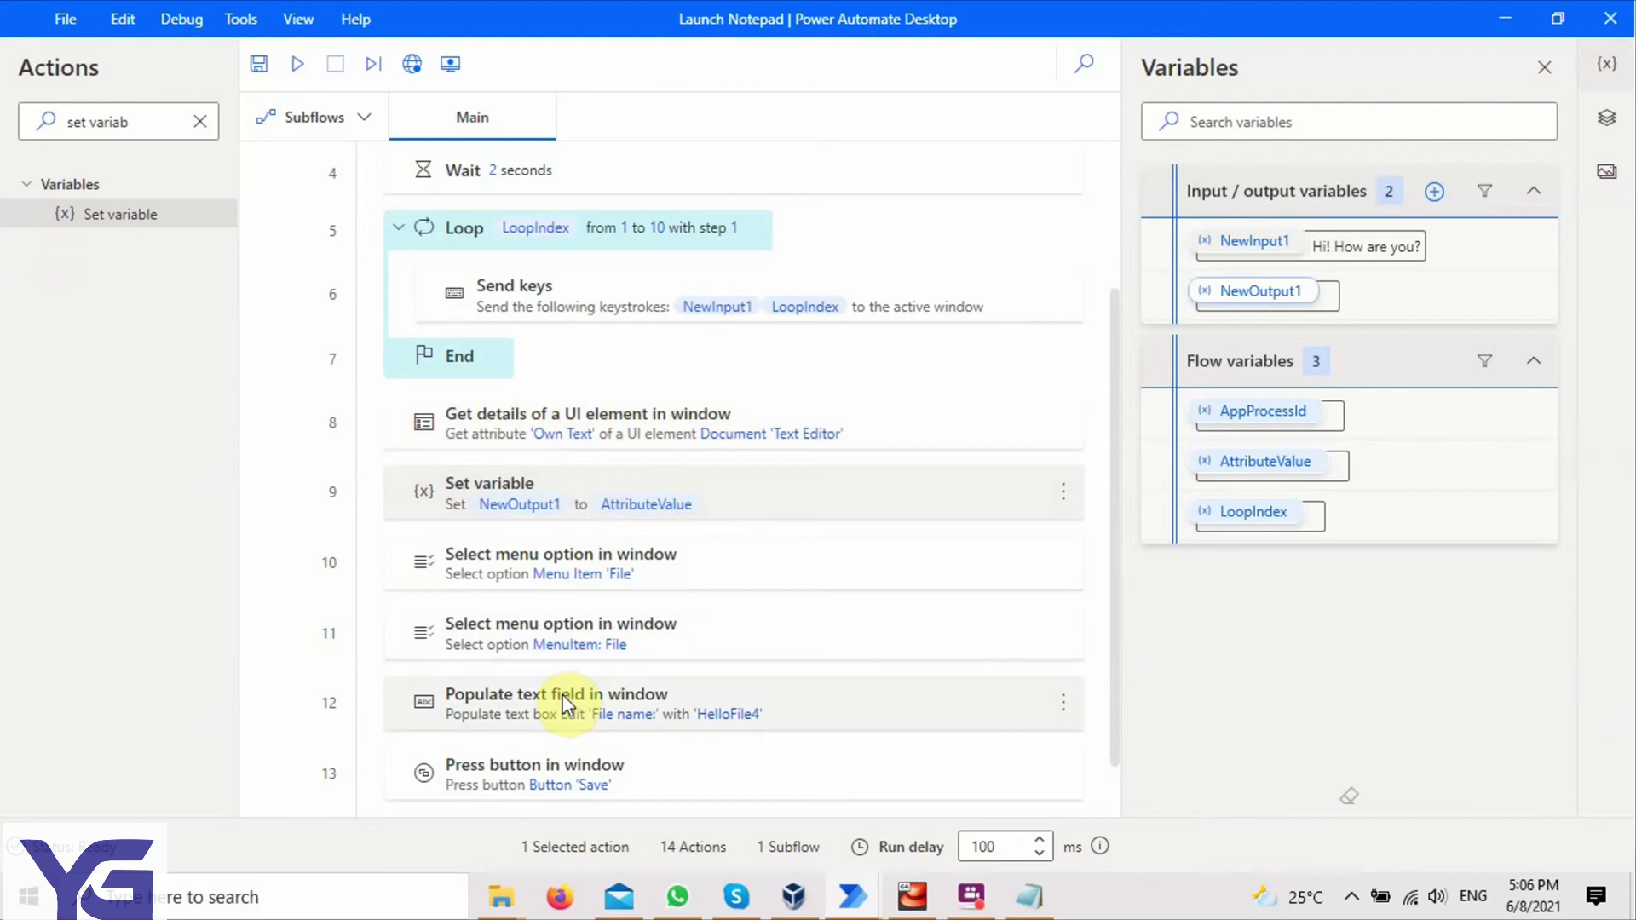
Step: Review the flow's actions from start to end, save the Launch Notepad flow and dismiss the confirmation
{"action": "scroll", "coordinate": [626, 762], "scroll_direction": "down", "scroll_amount": 1}
{"action": "scroll", "coordinate": [646, 737], "scroll_direction": "up", "scroll_amount": 3}
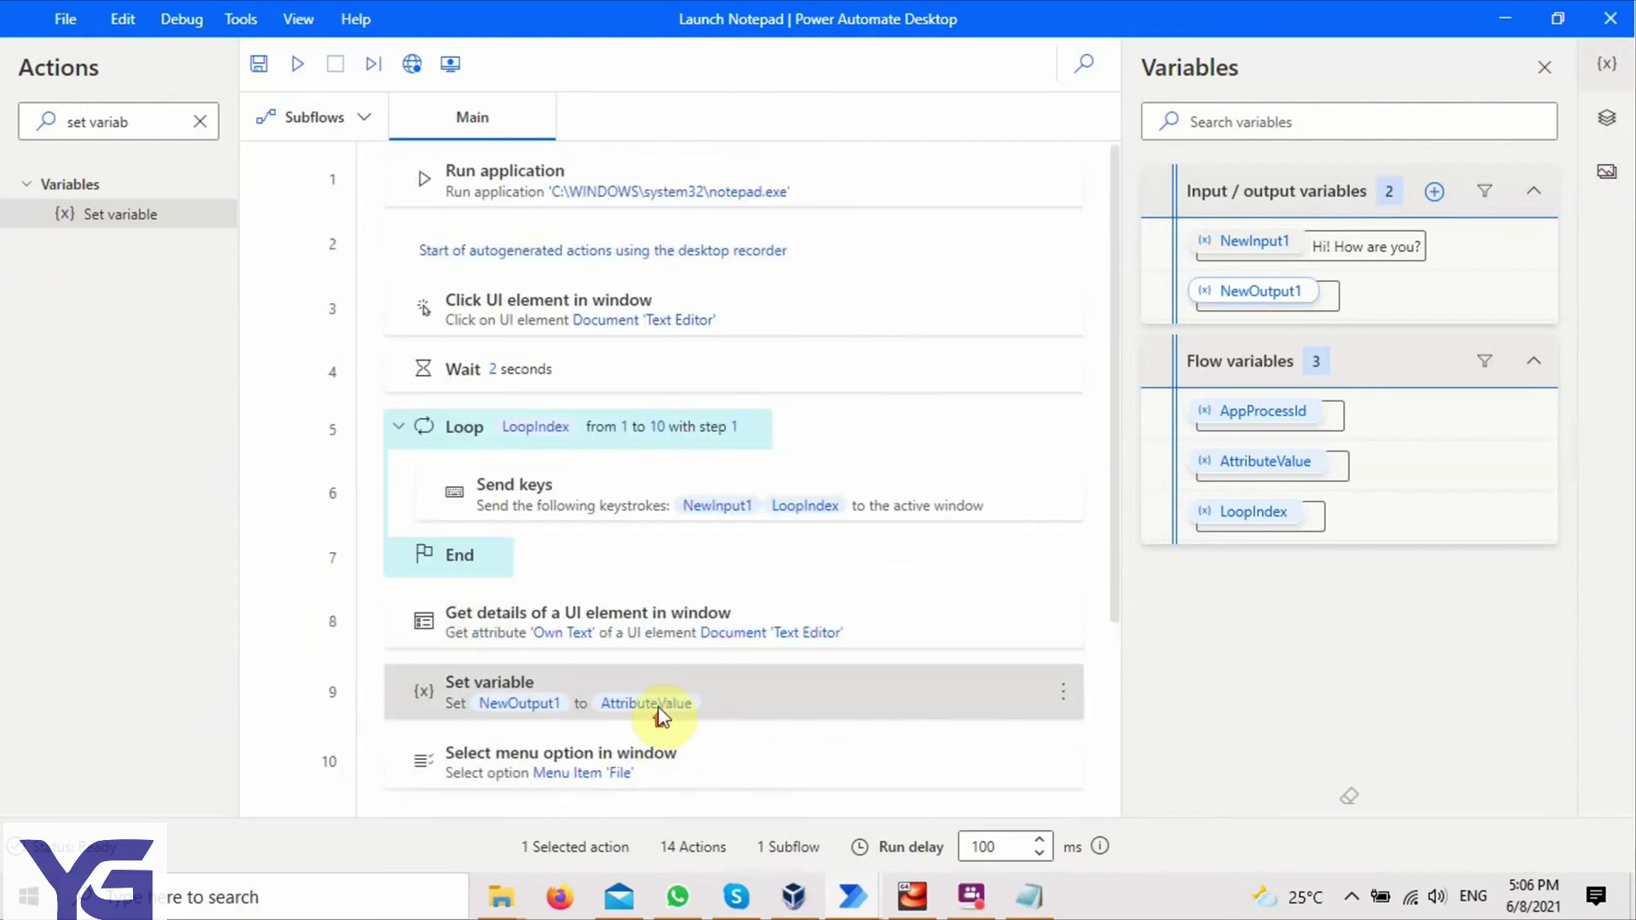
{"action": "scroll", "coordinate": [722, 619], "scroll_direction": "down", "scroll_amount": 3}
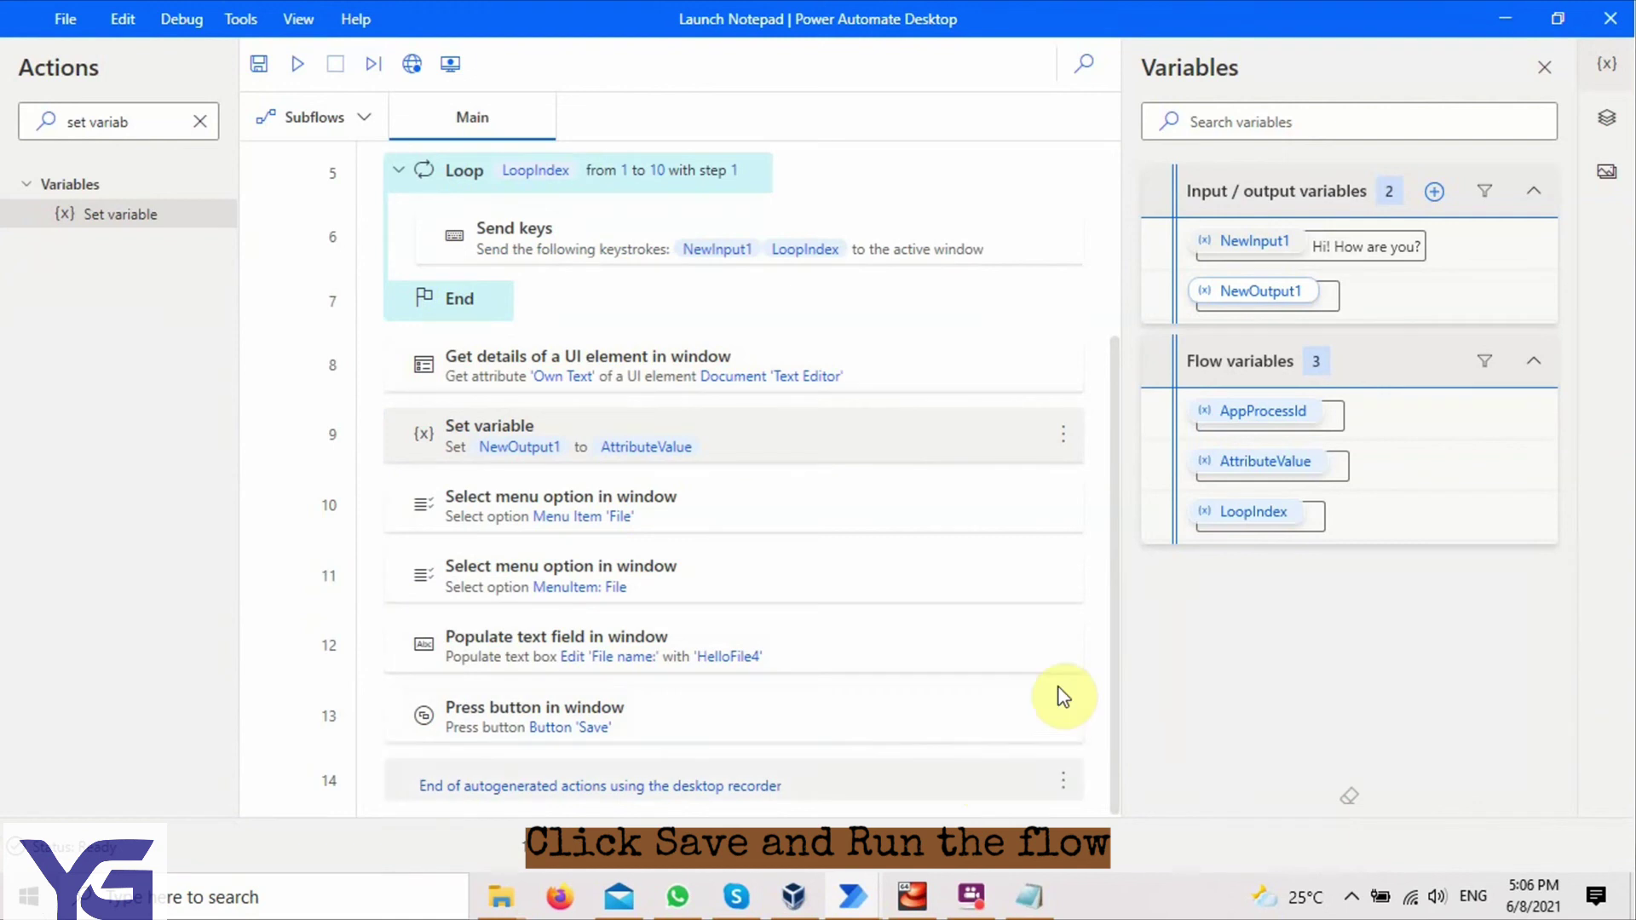
{"action": "left_click", "coordinate": [264, 61]}
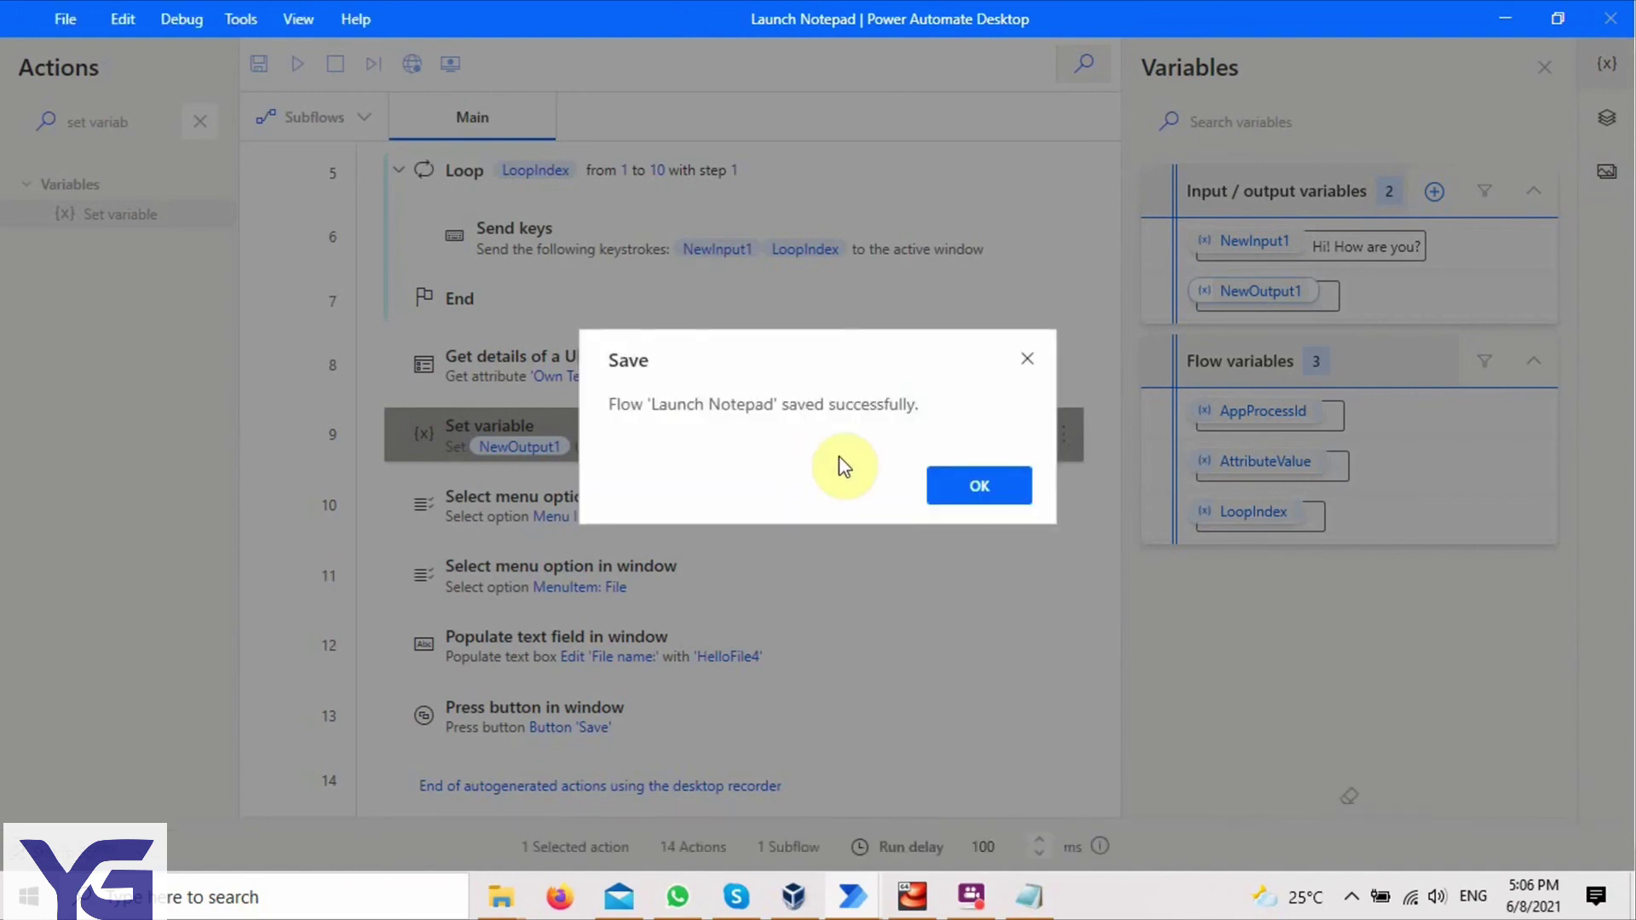
{"action": "left_click", "coordinate": [980, 483]}
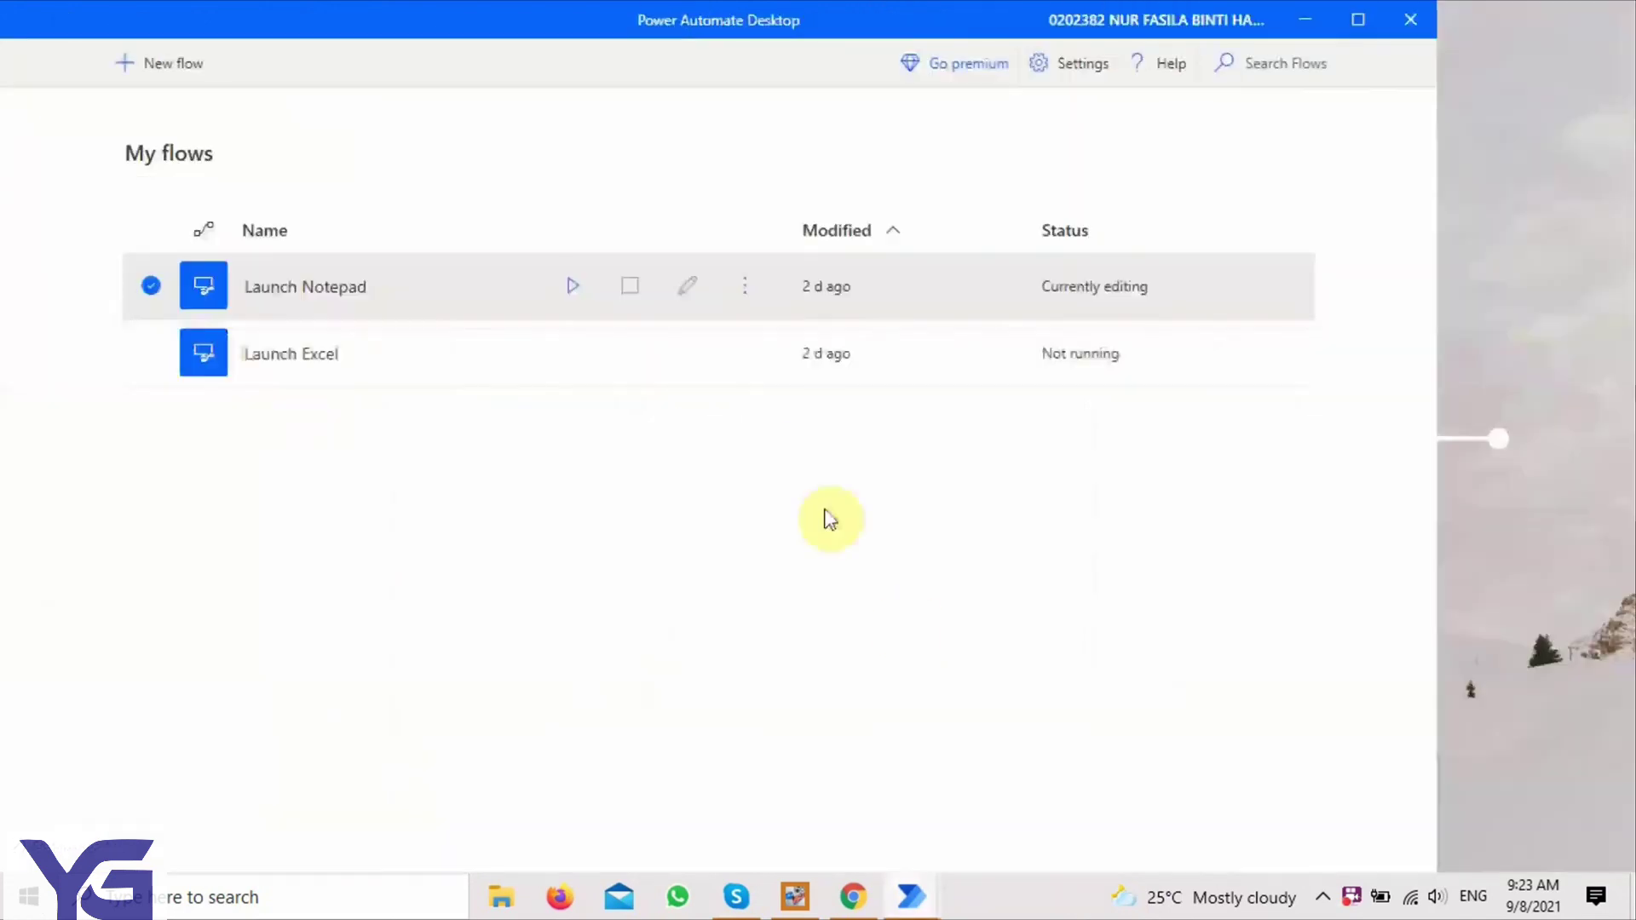
Step: Close the Launch Notepad flow designer and maximize the My flows console window
{"action": "mouse_move", "coordinate": [914, 898]}
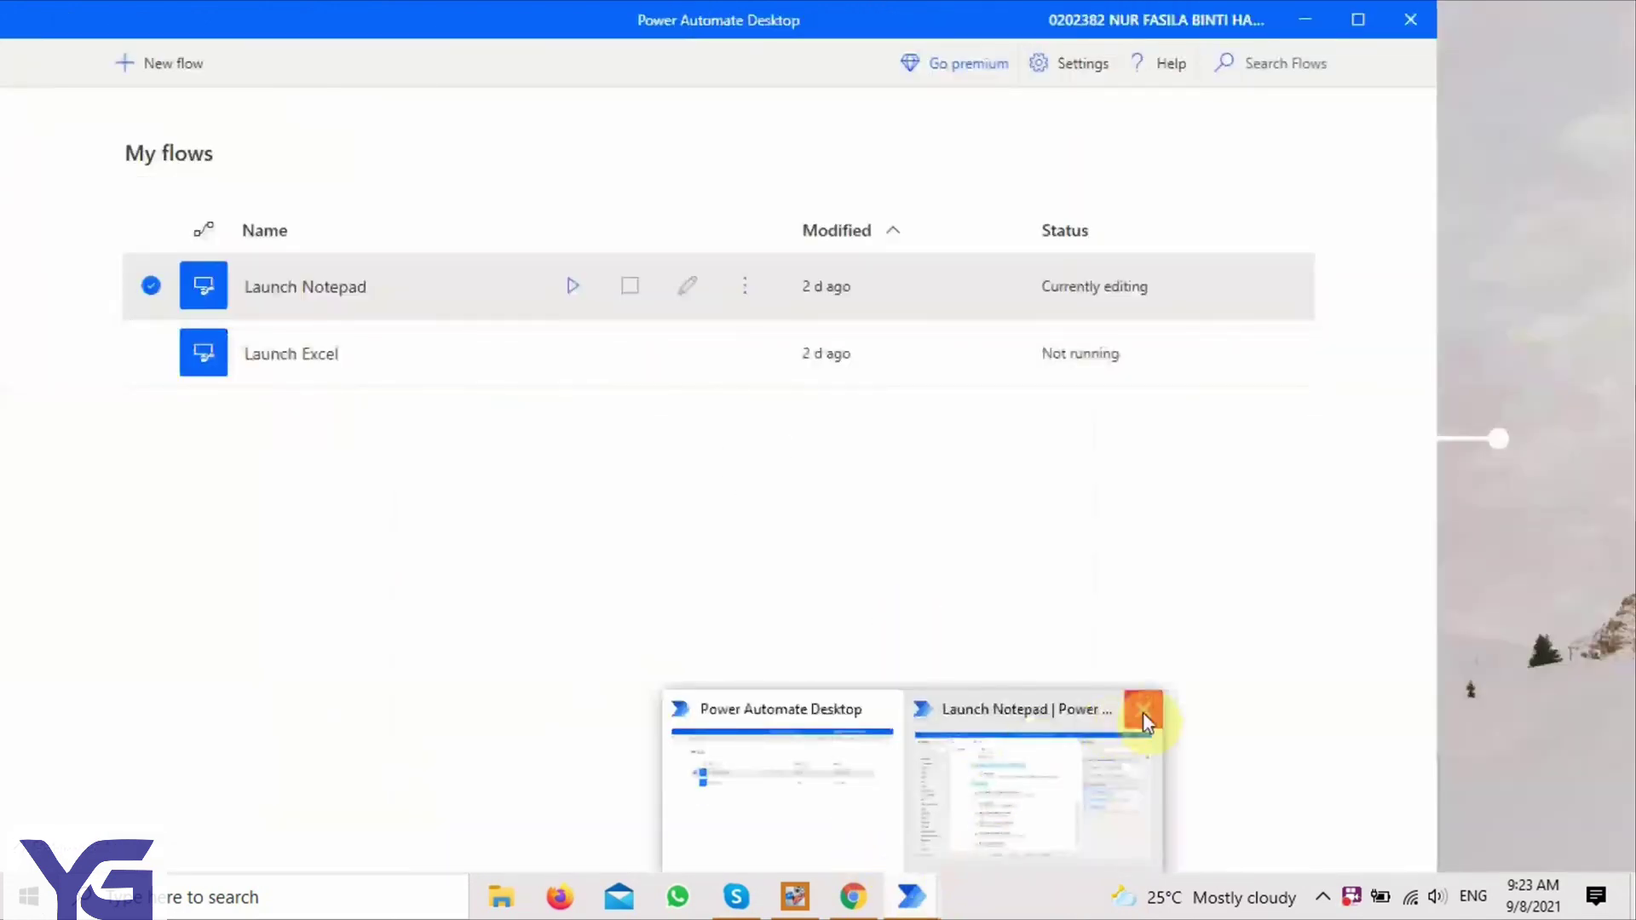
{"action": "left_click", "coordinate": [1143, 712]}
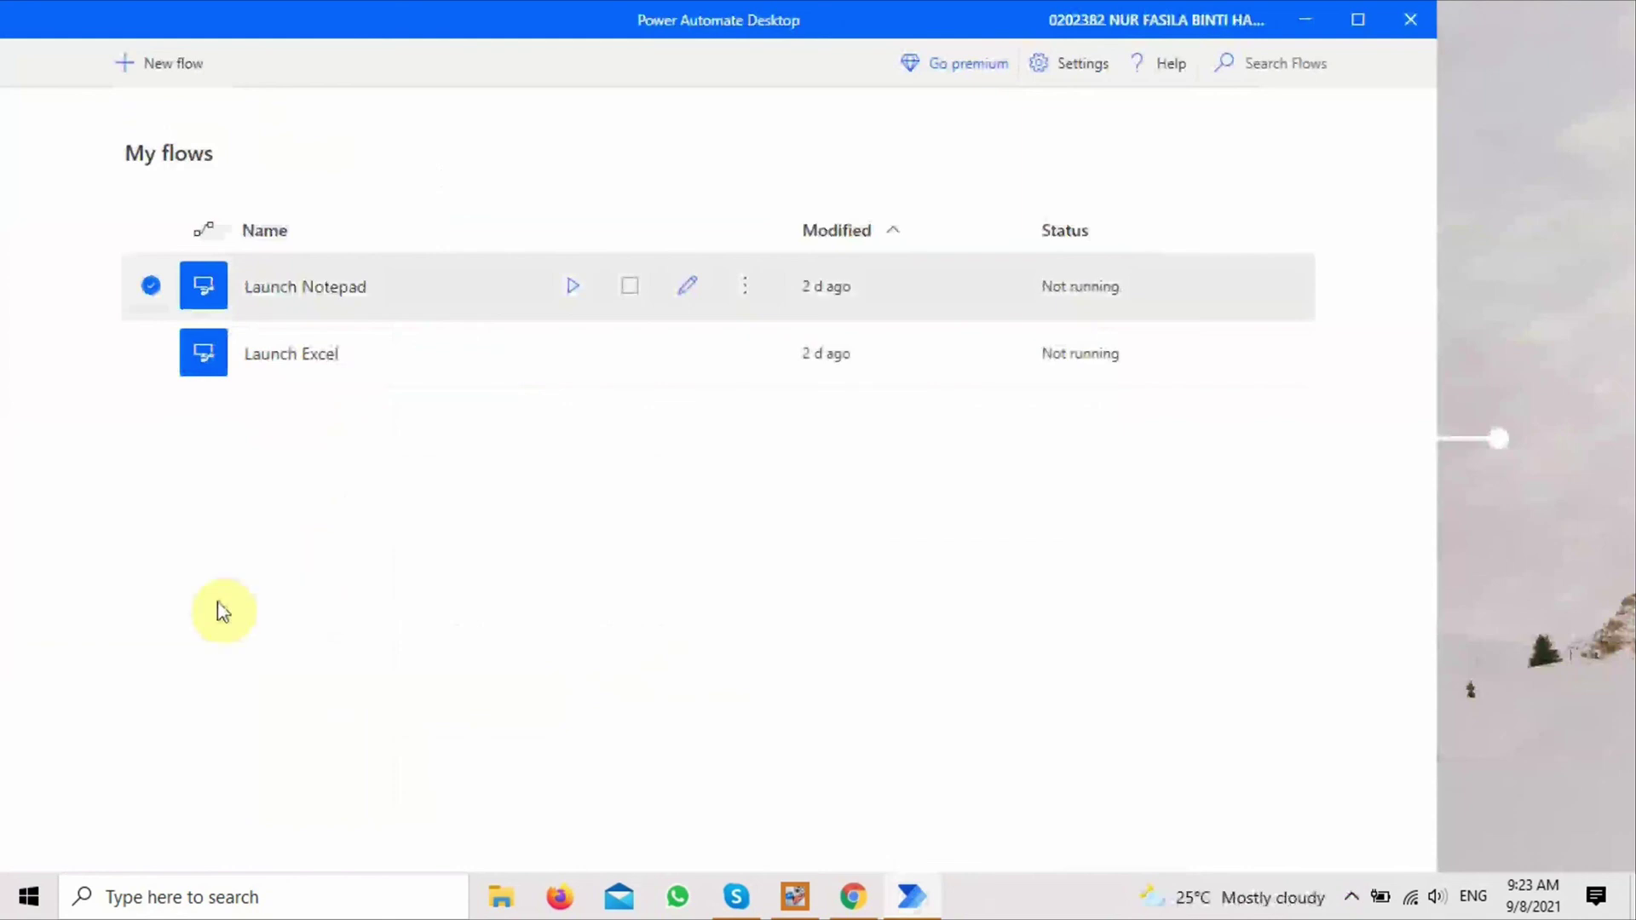
{"action": "left_click", "coordinate": [1358, 19]}
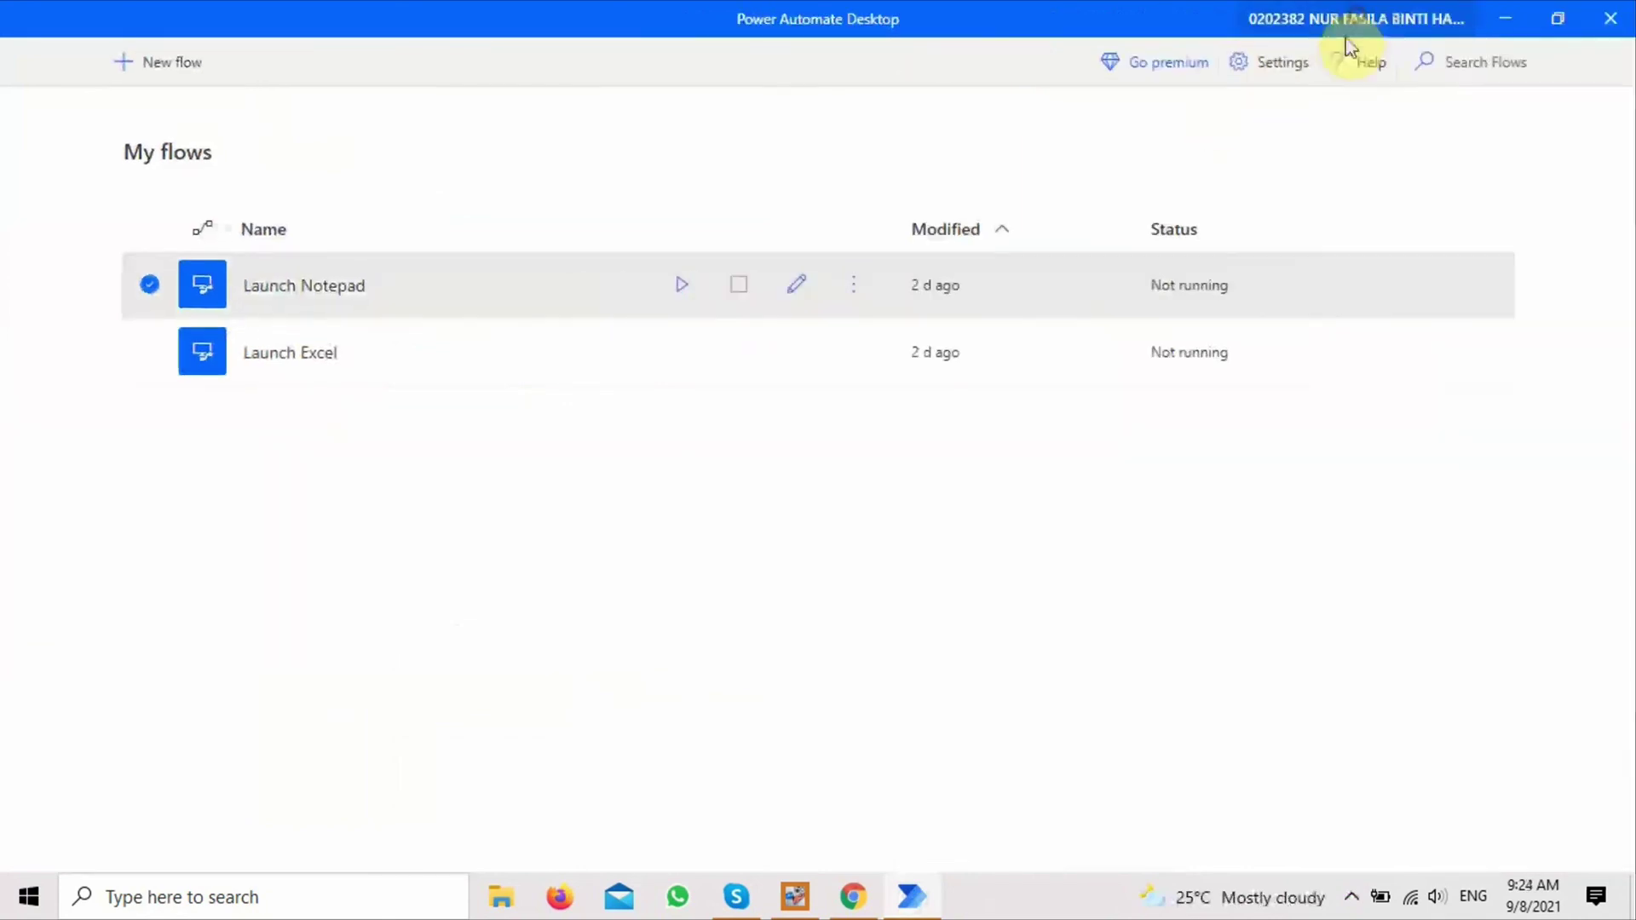